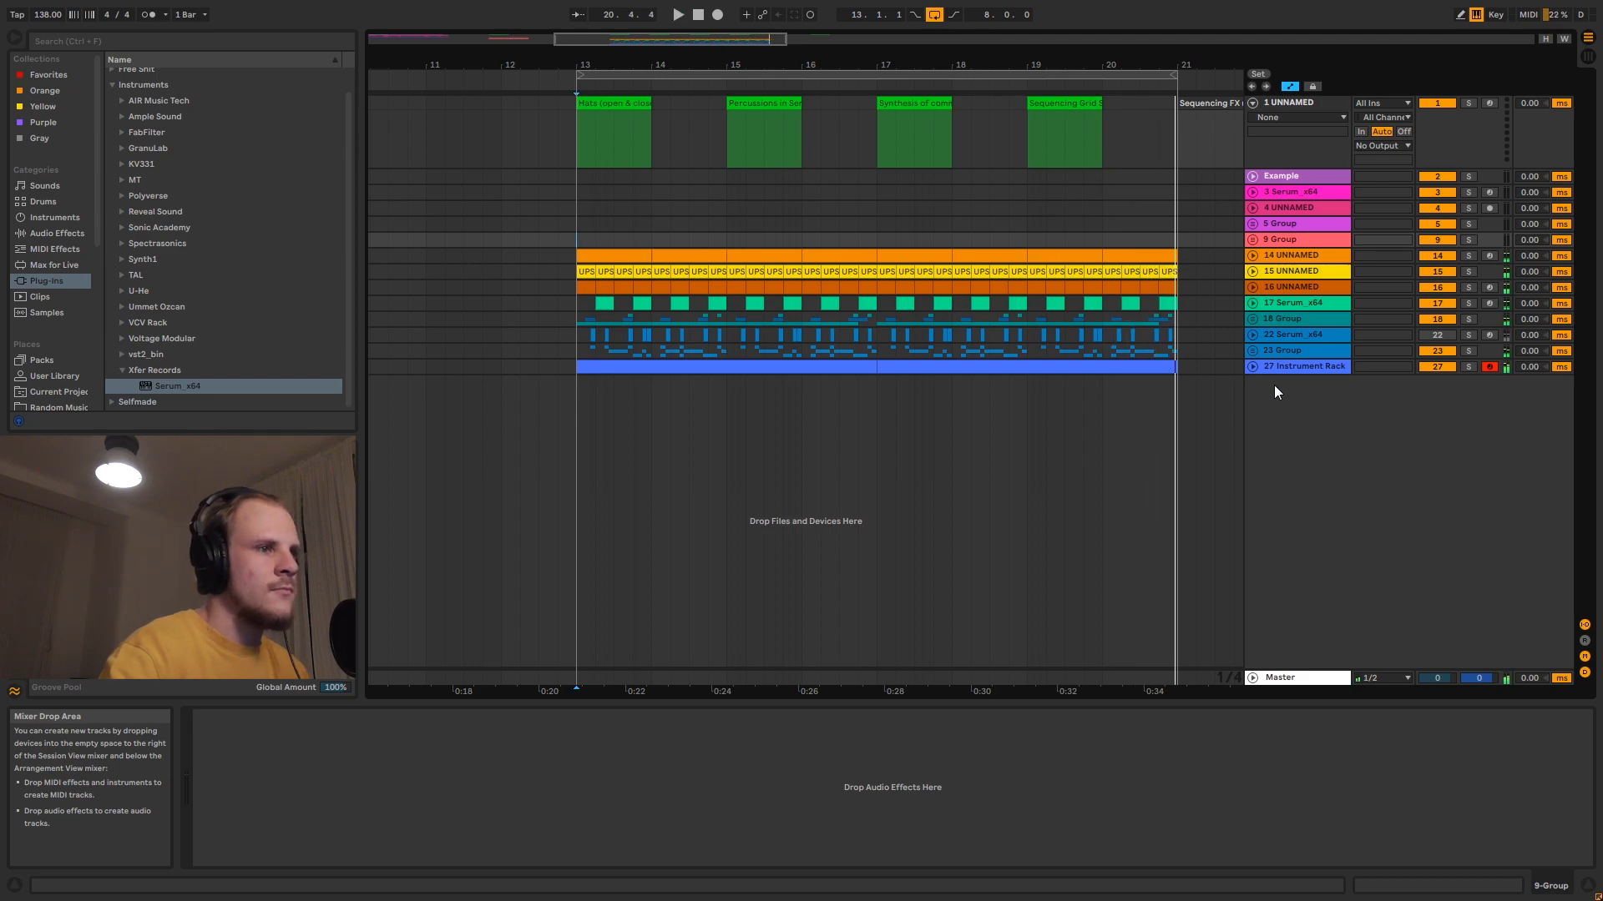
- Unfold and solo the 27 Instrument Rack track, and play its first clip from bar 13
left_click(1288, 368)
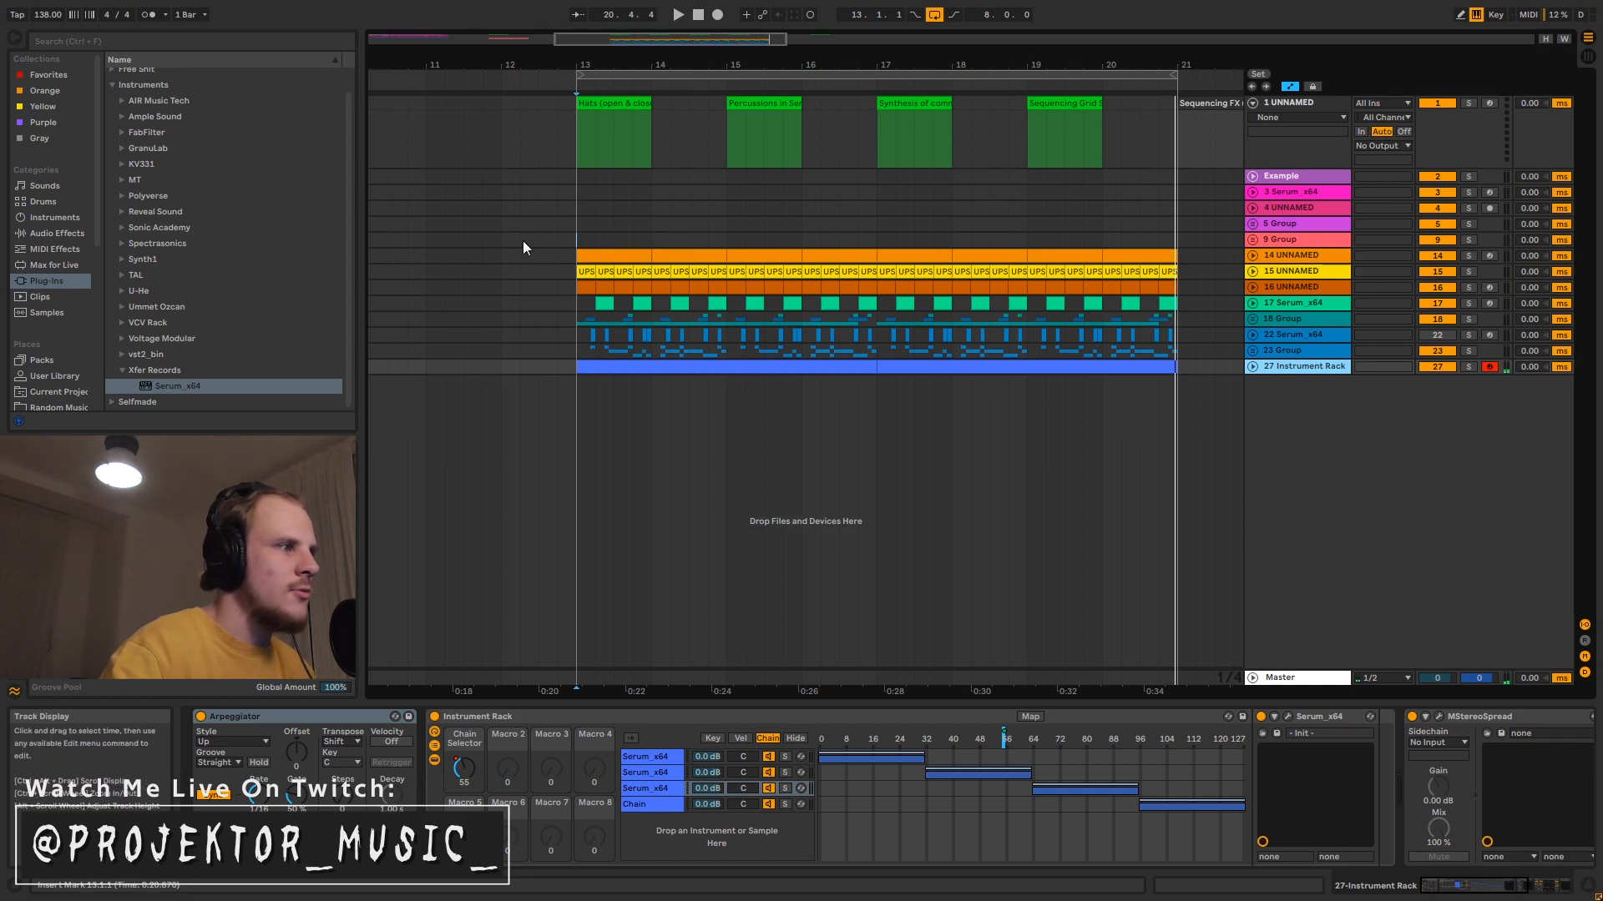
left_click(1252, 367)
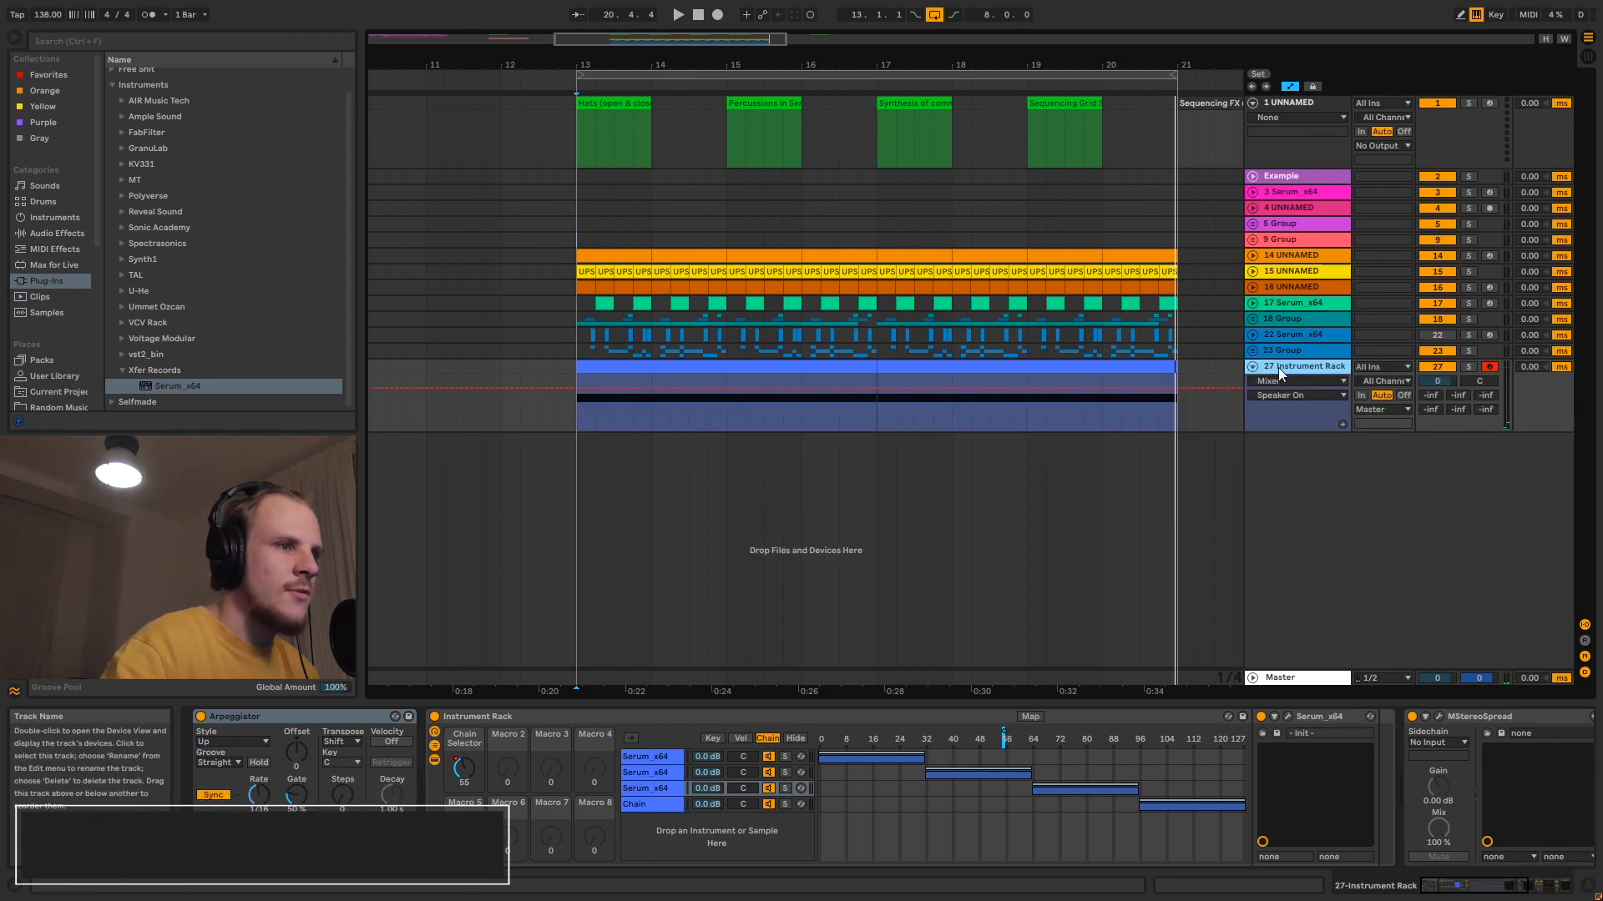
left_click(1469, 367)
left_click(798, 378)
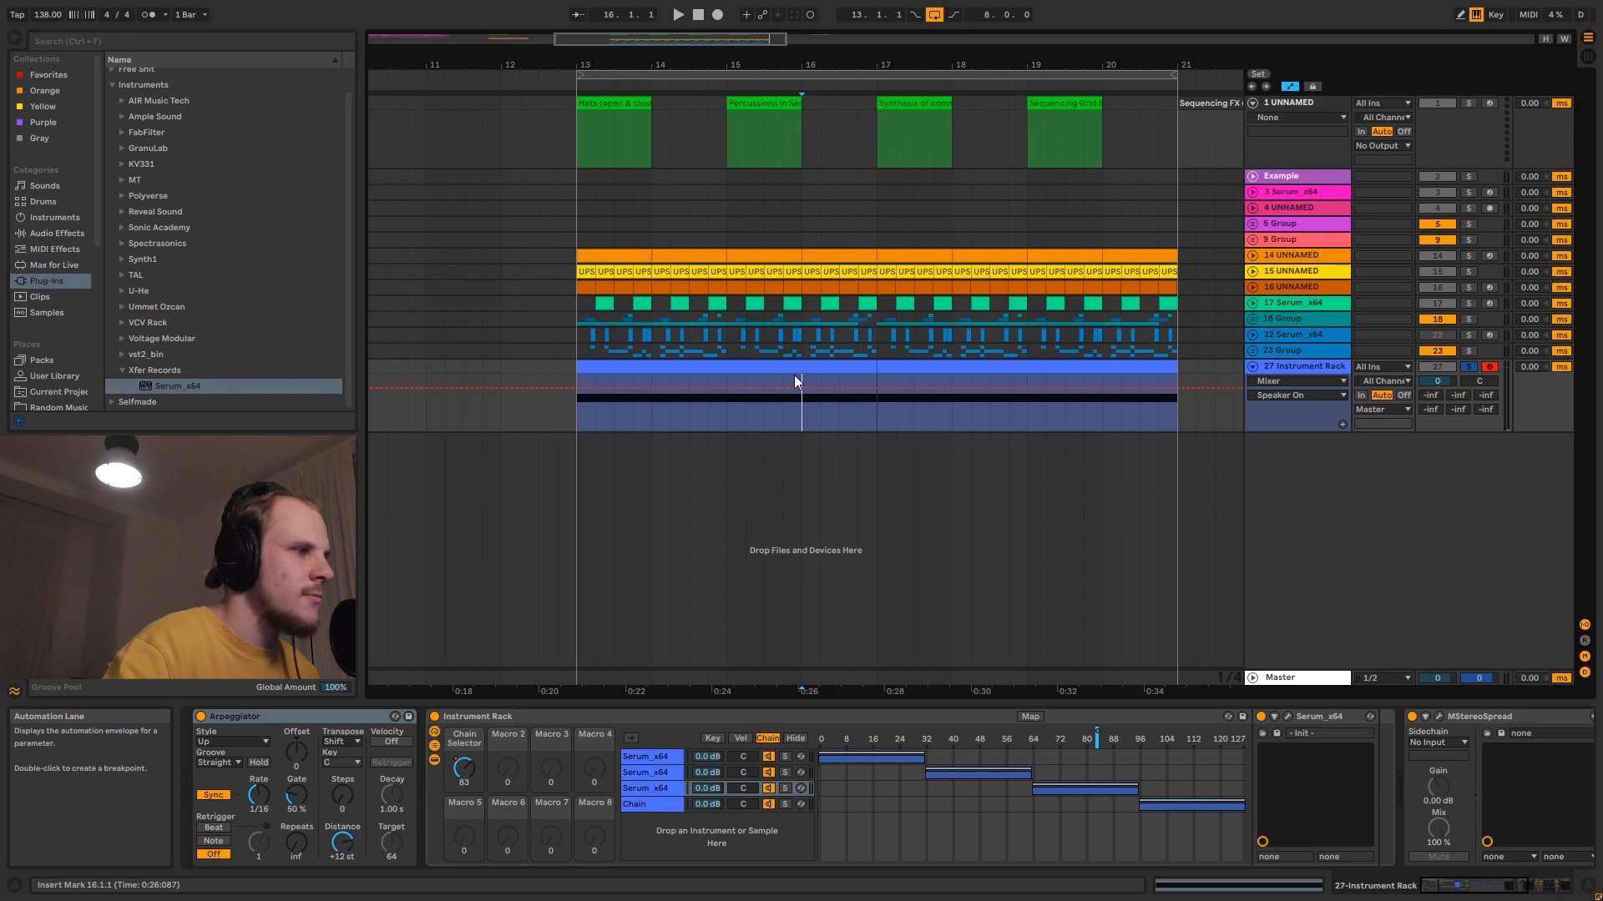
left_click(793, 376)
key("space")
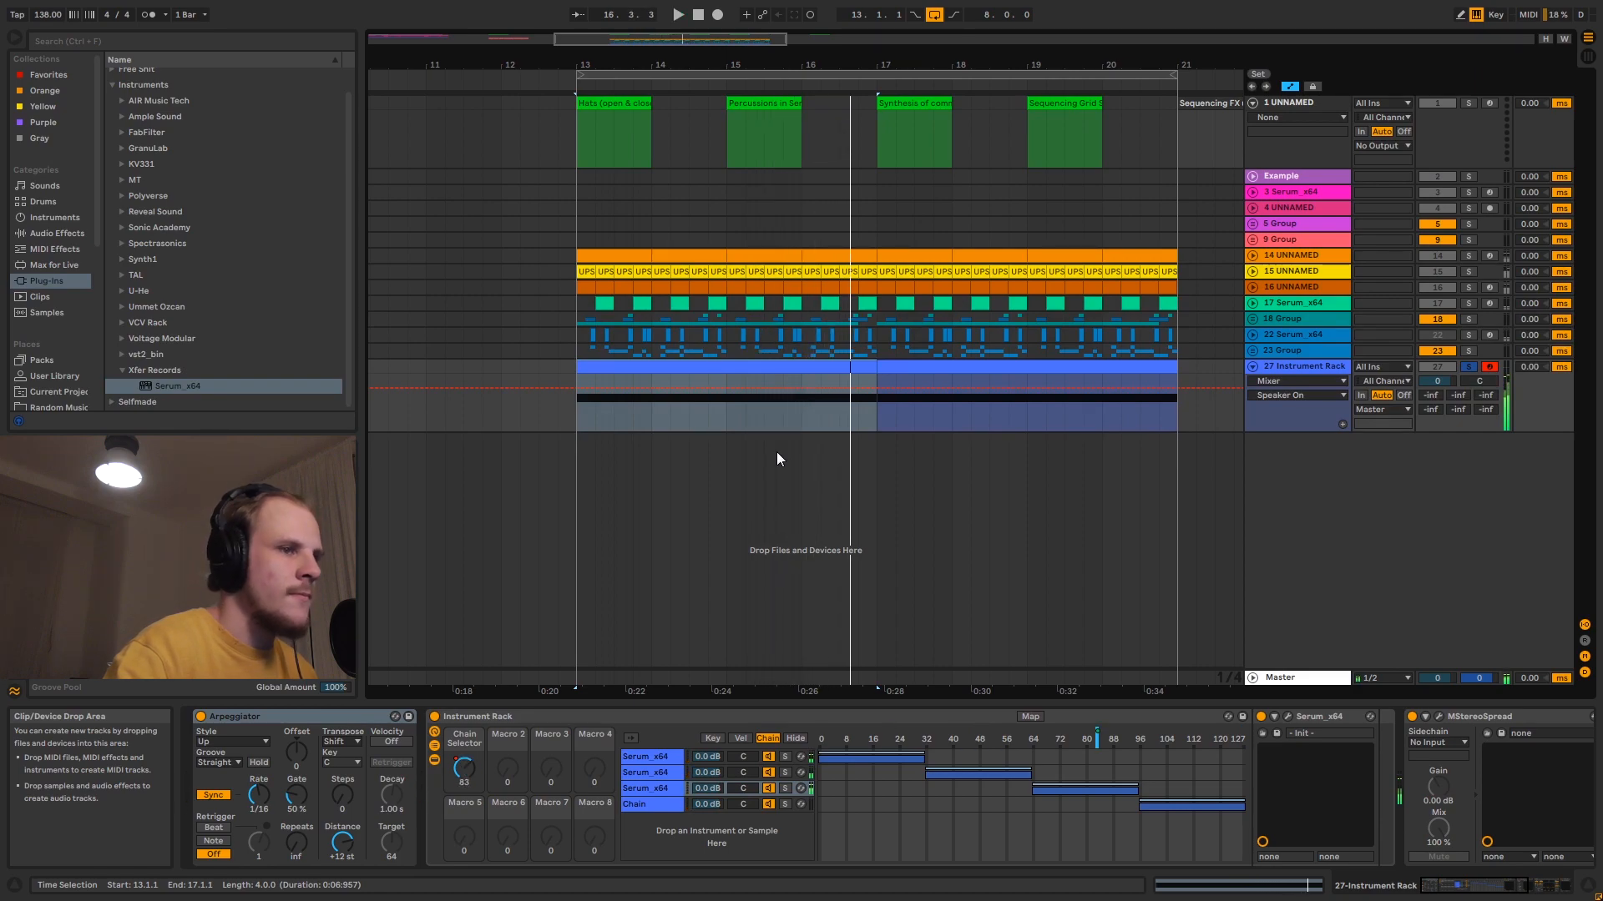
- Show the rack's Chain Selector automation on the track and play the first clip with only the first Serum chain soloed
left_click(472, 770)
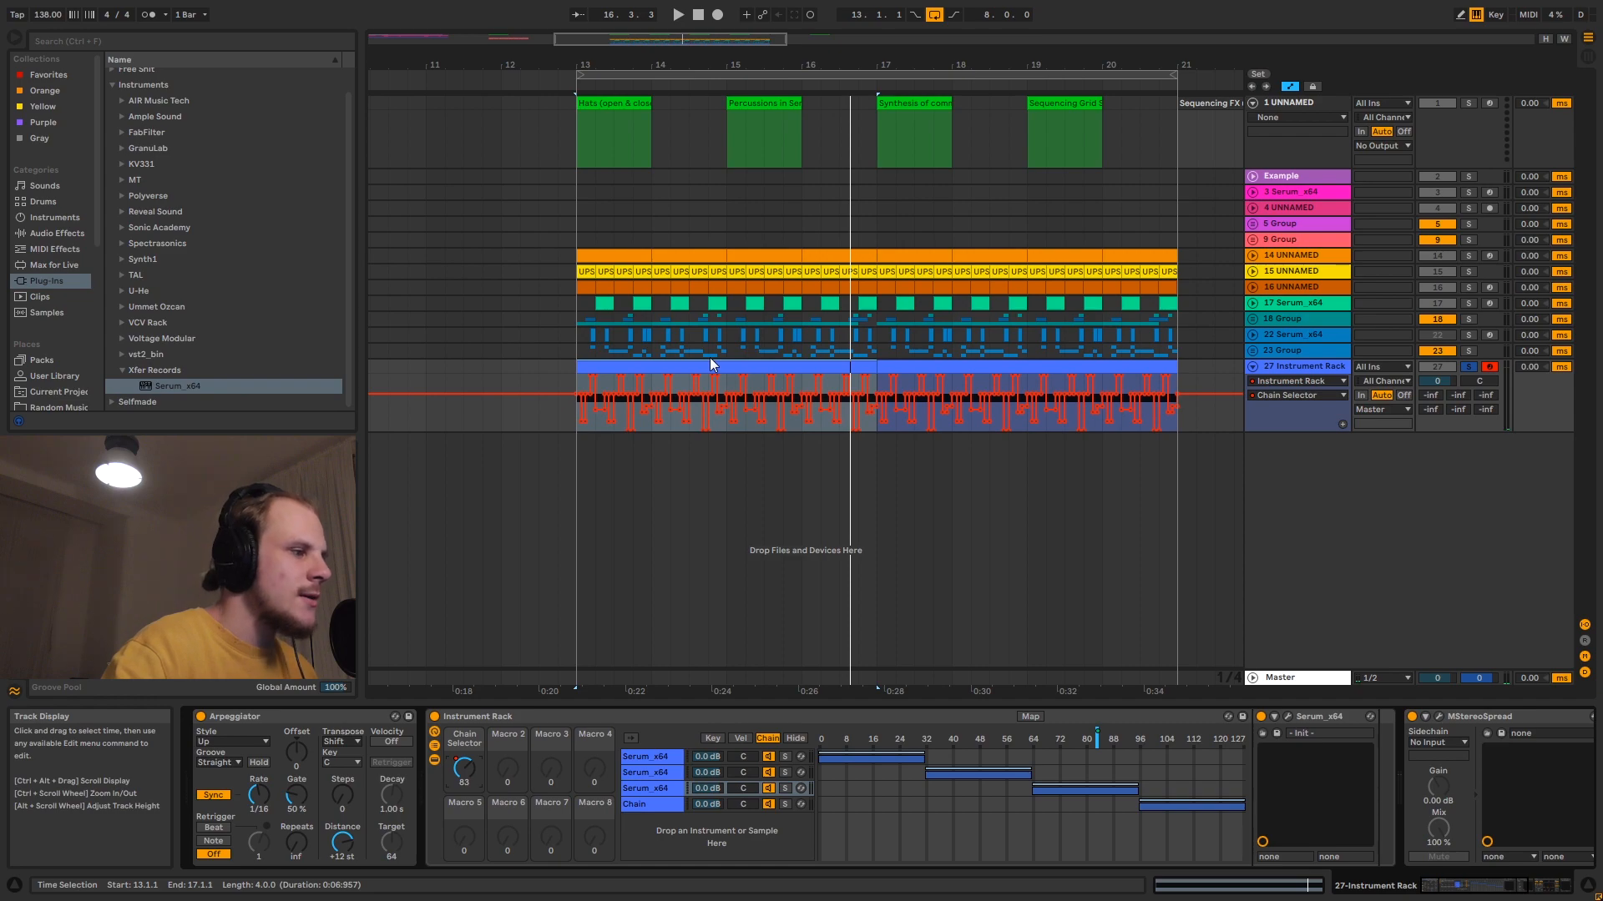
left_click(662, 758)
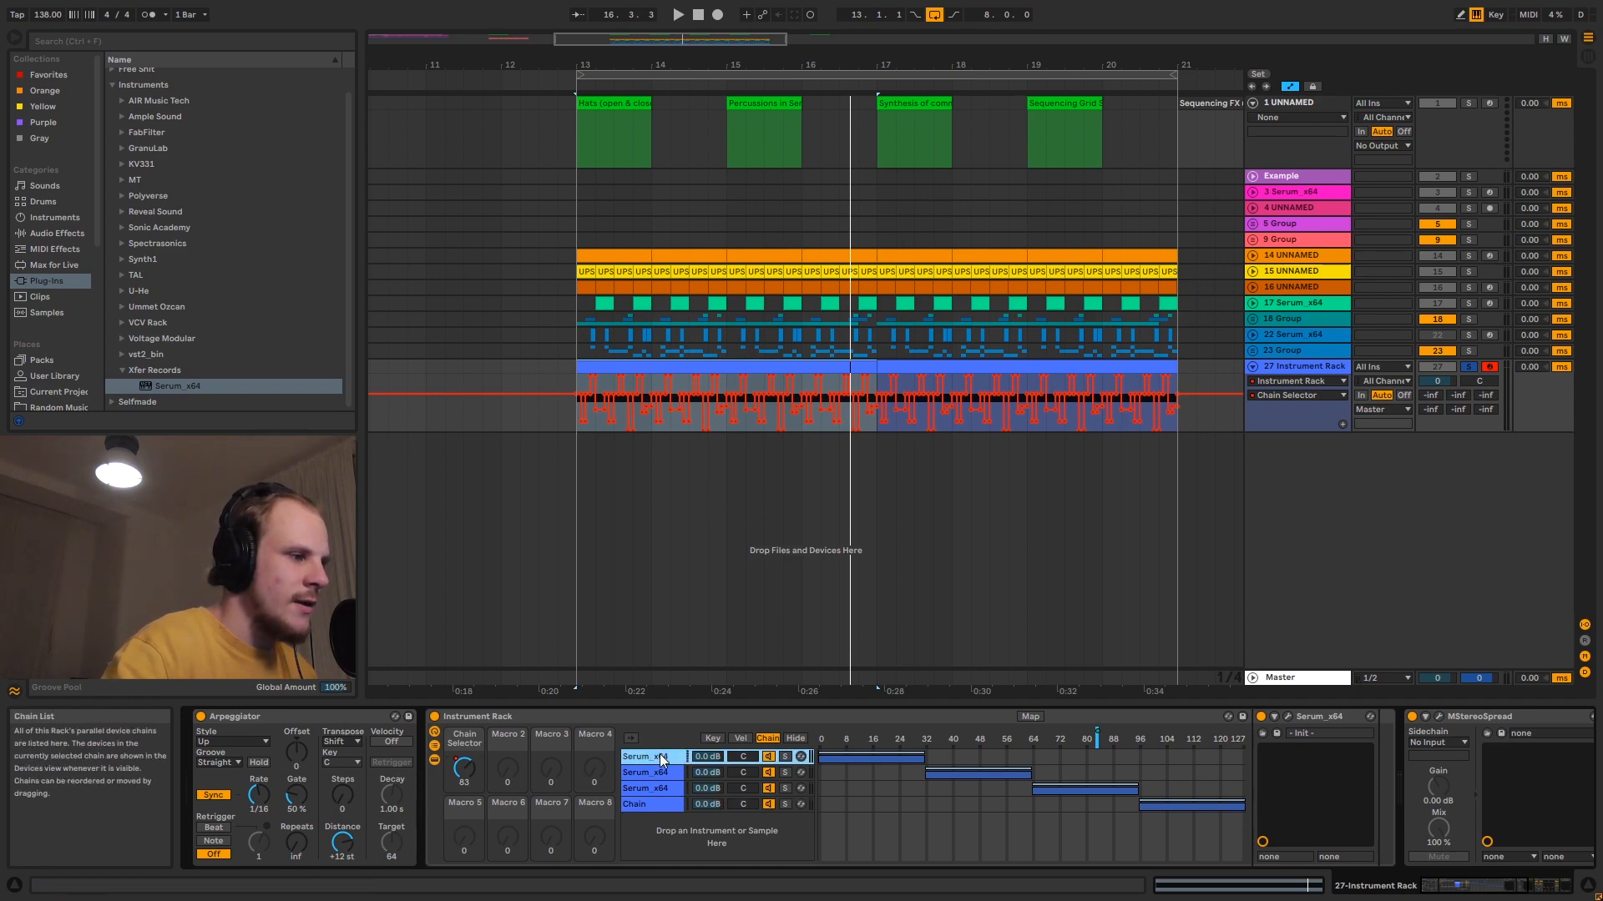
left_click(785, 757)
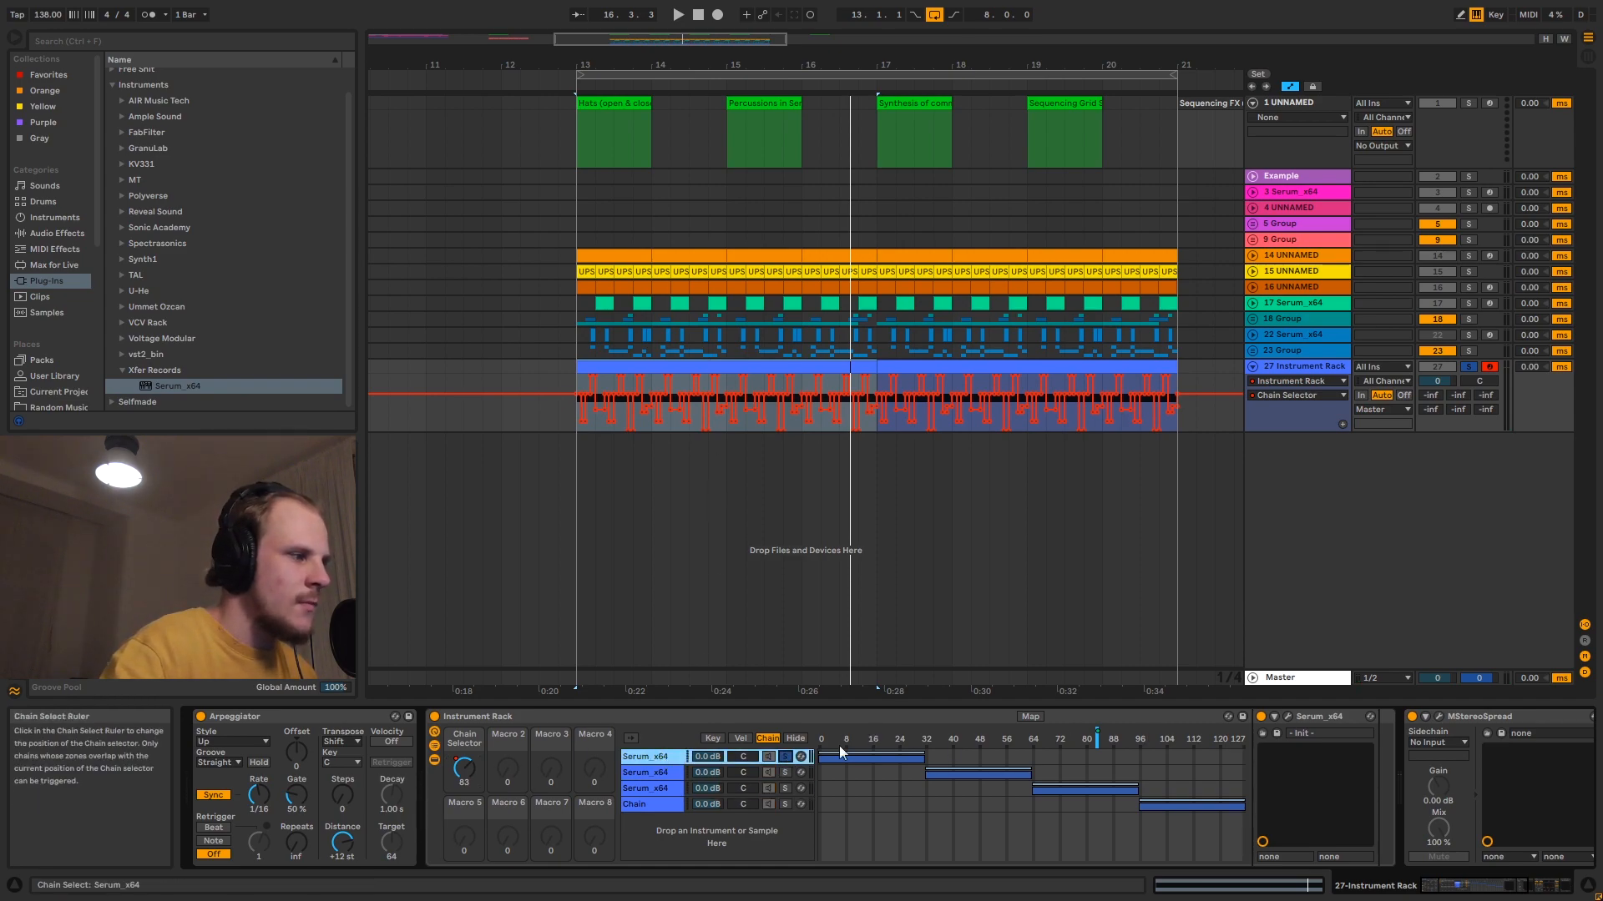
left_click(615, 368)
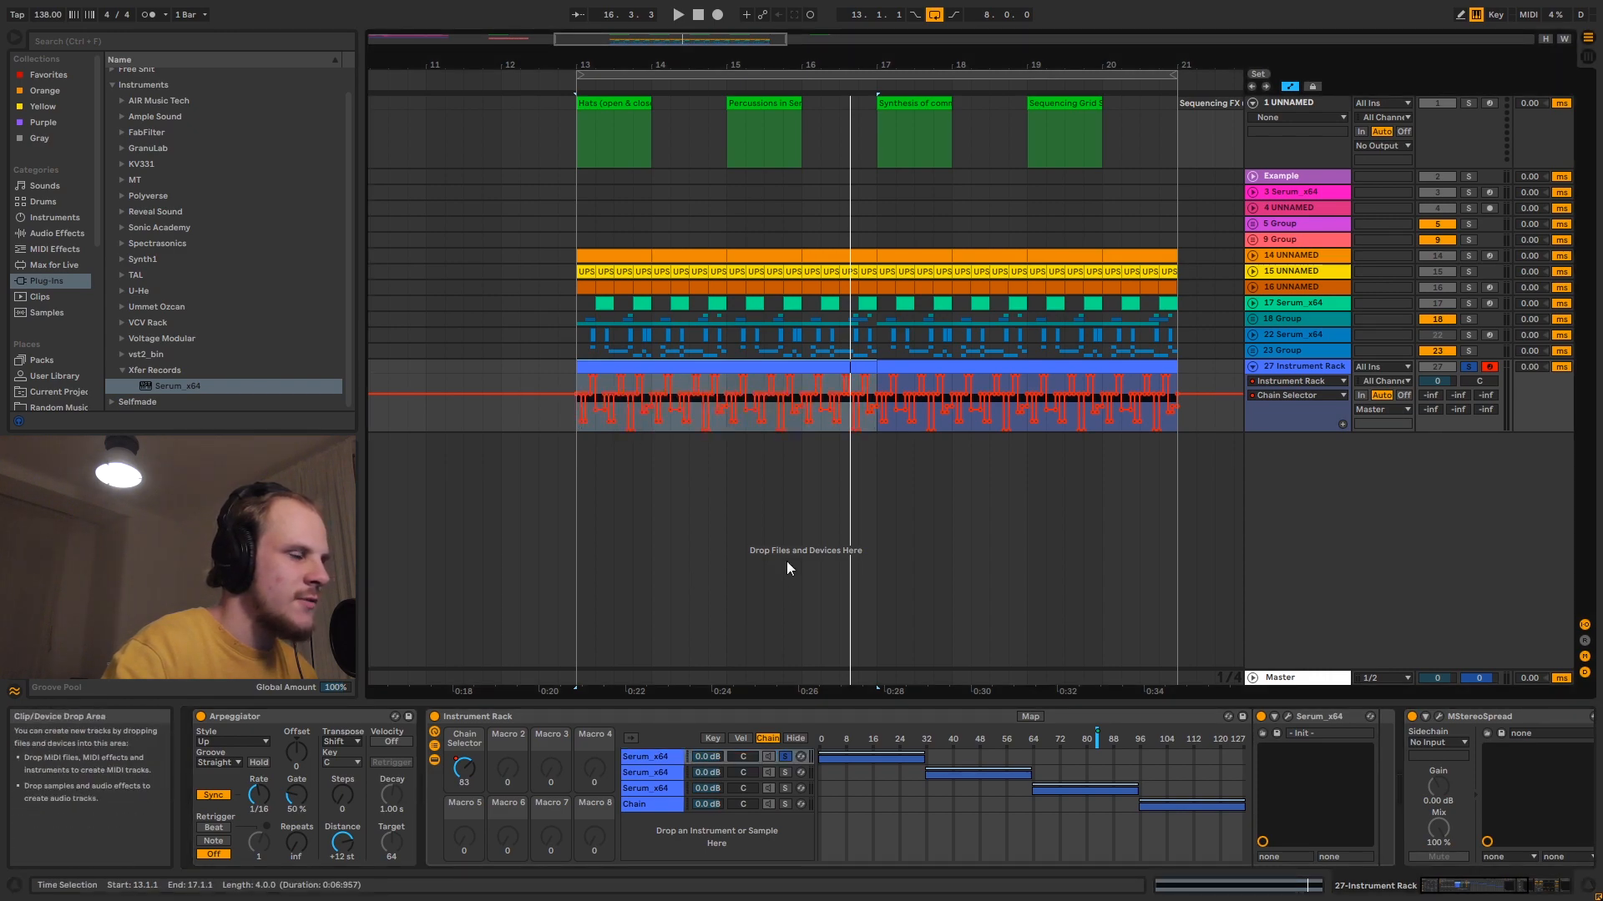
key("space")
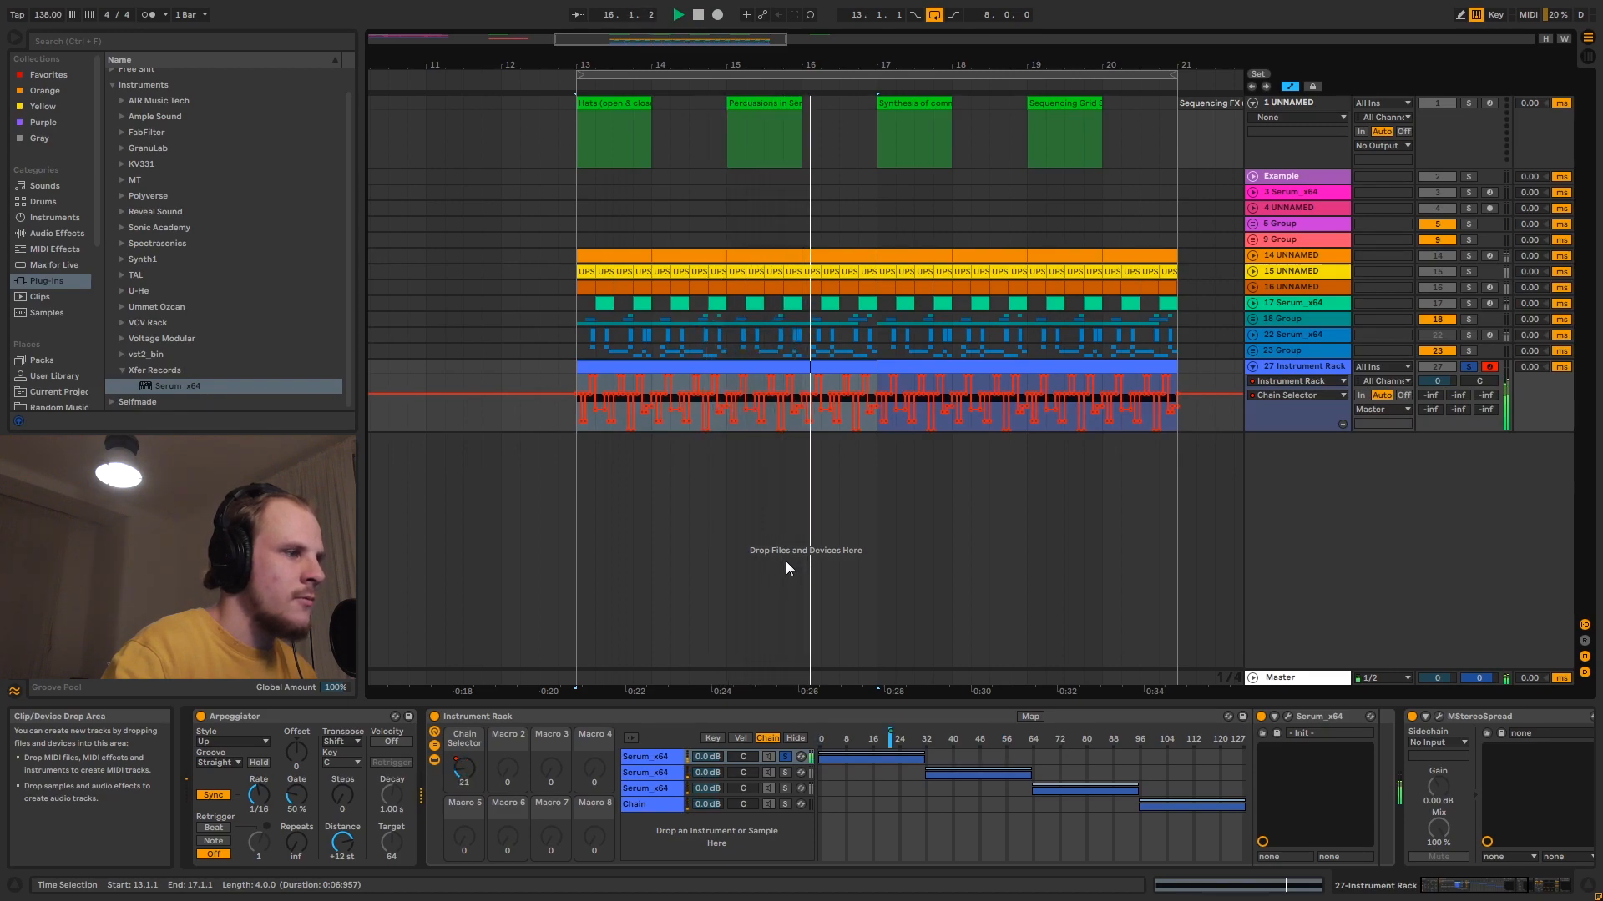
key("space")
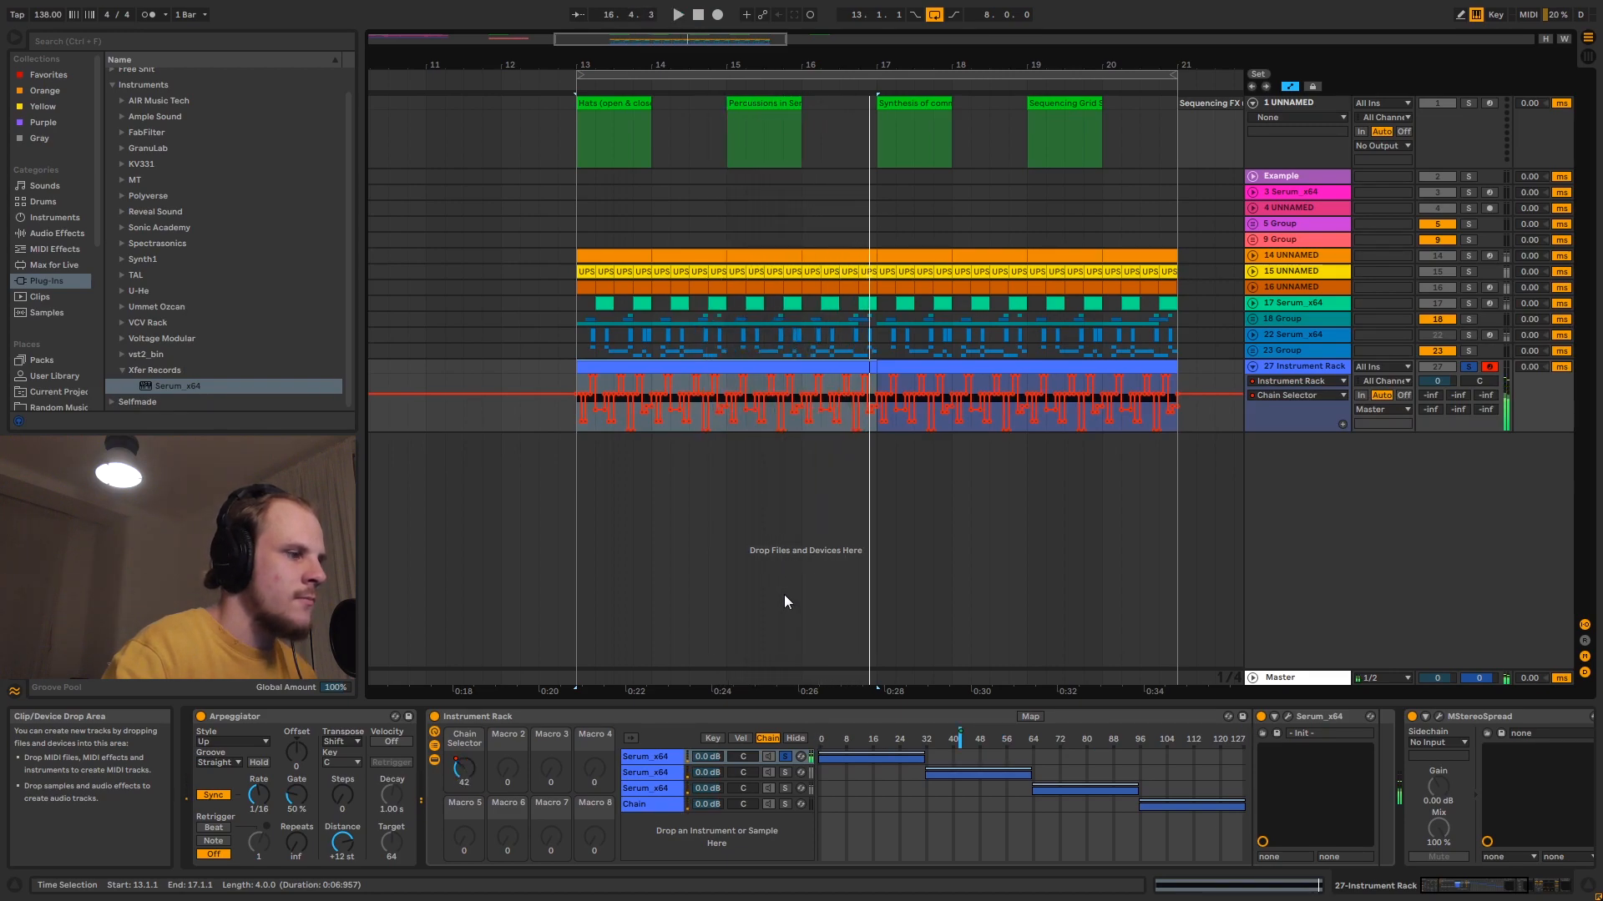
- Solo the rack's second Serum chain instead and listen to the first clip through it
left_click(785, 772)
left_click(595, 368)
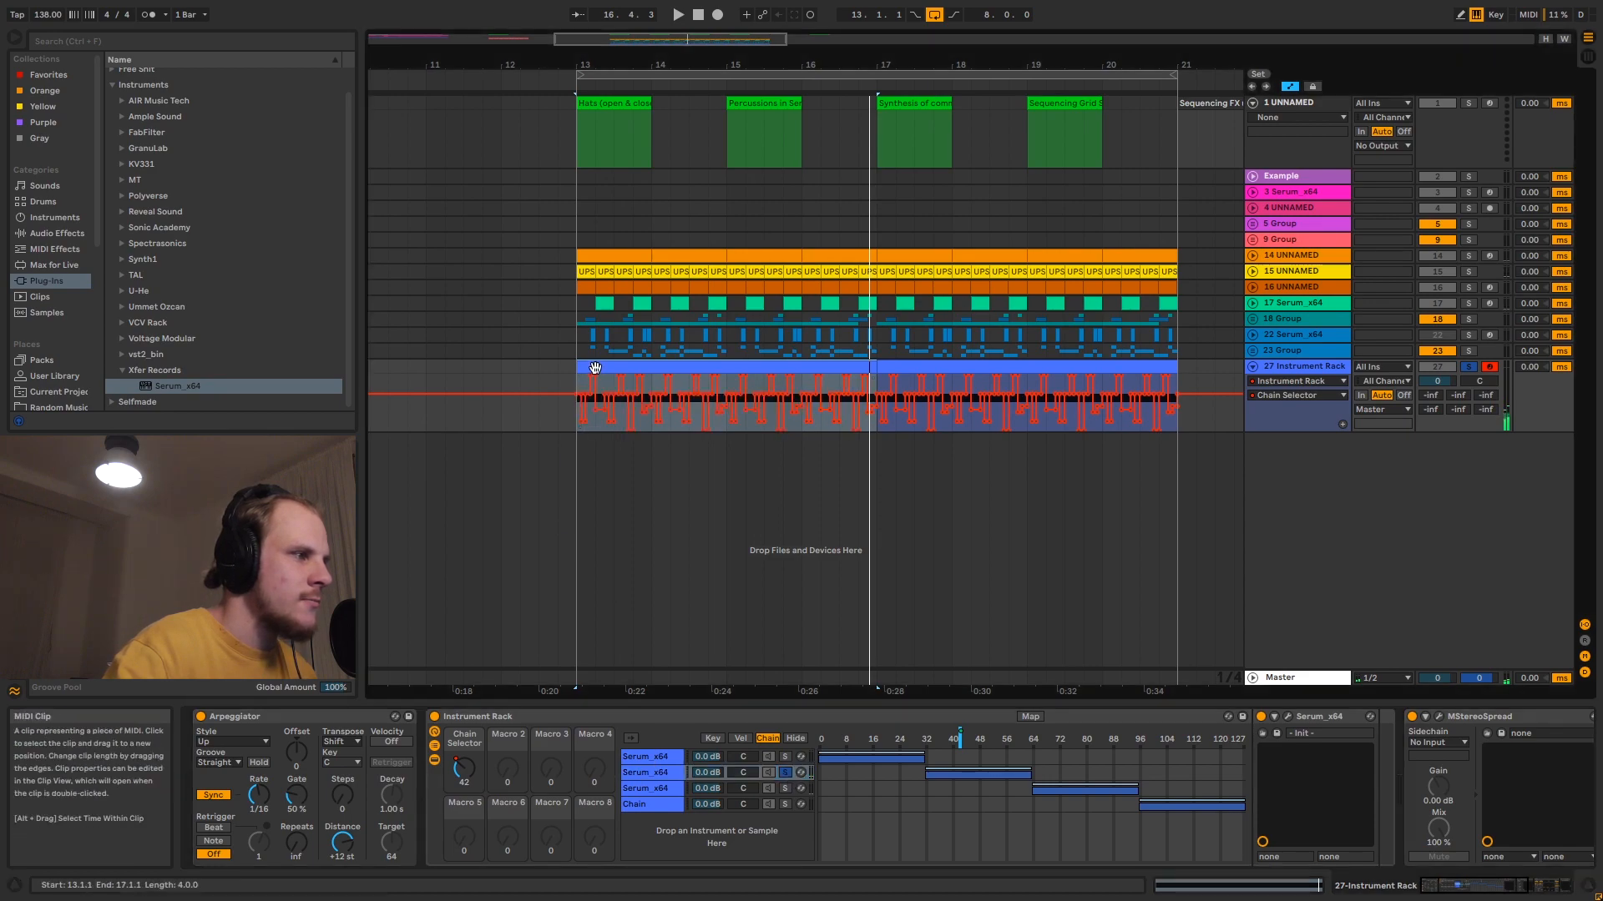
key("space")
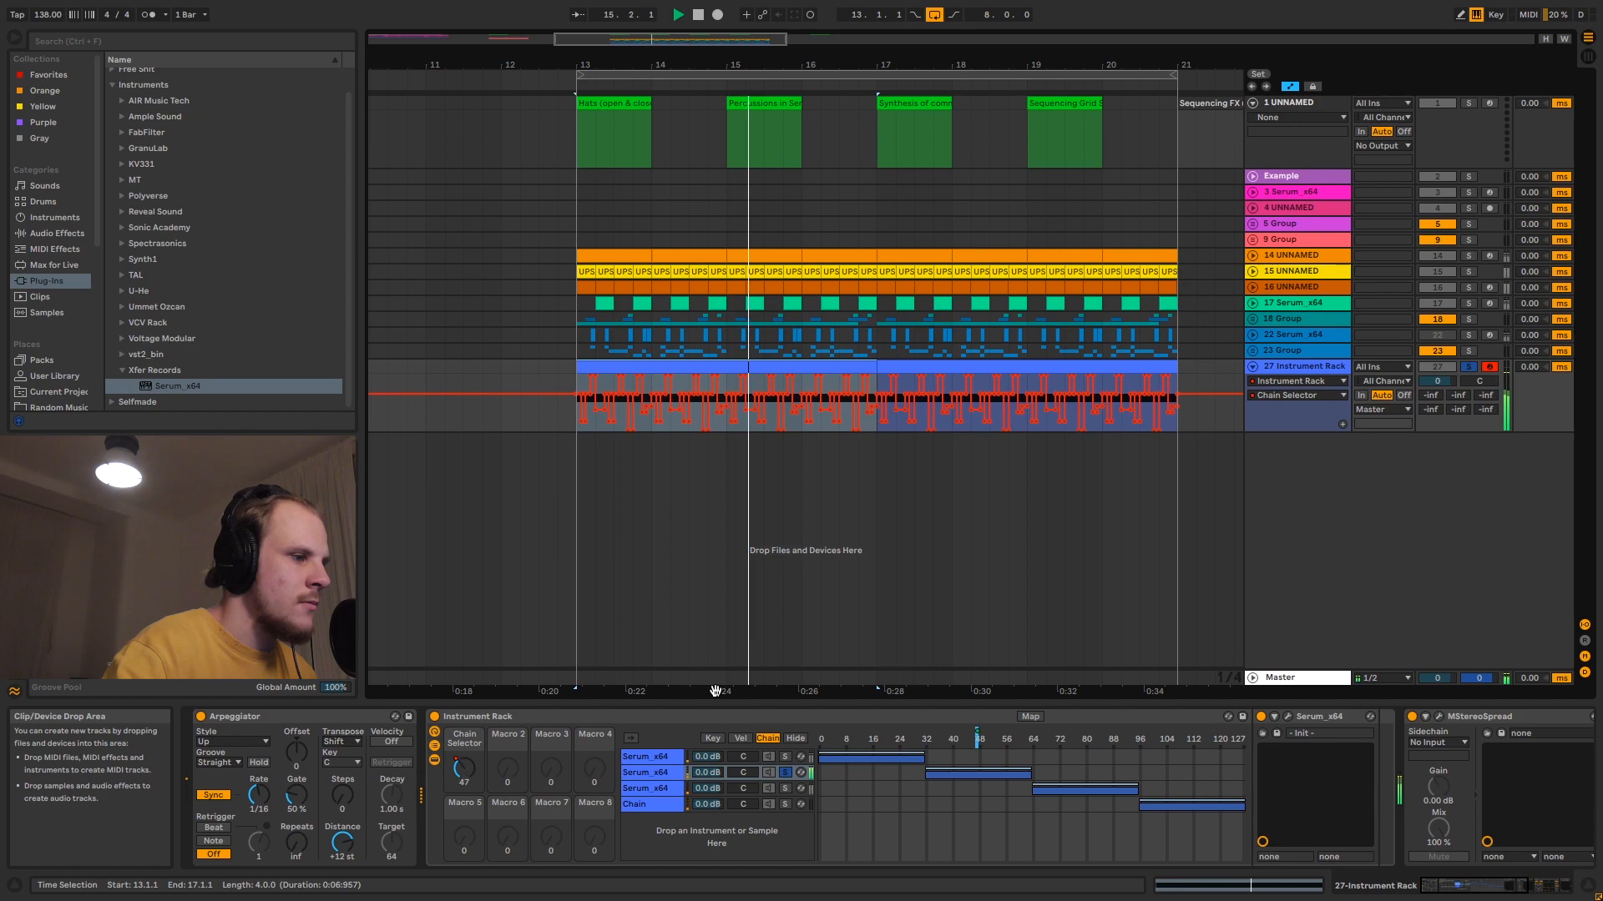
key("space")
- Switch the solo to the rack's third Serum chain and audition the first clip with it
left_click(784, 788)
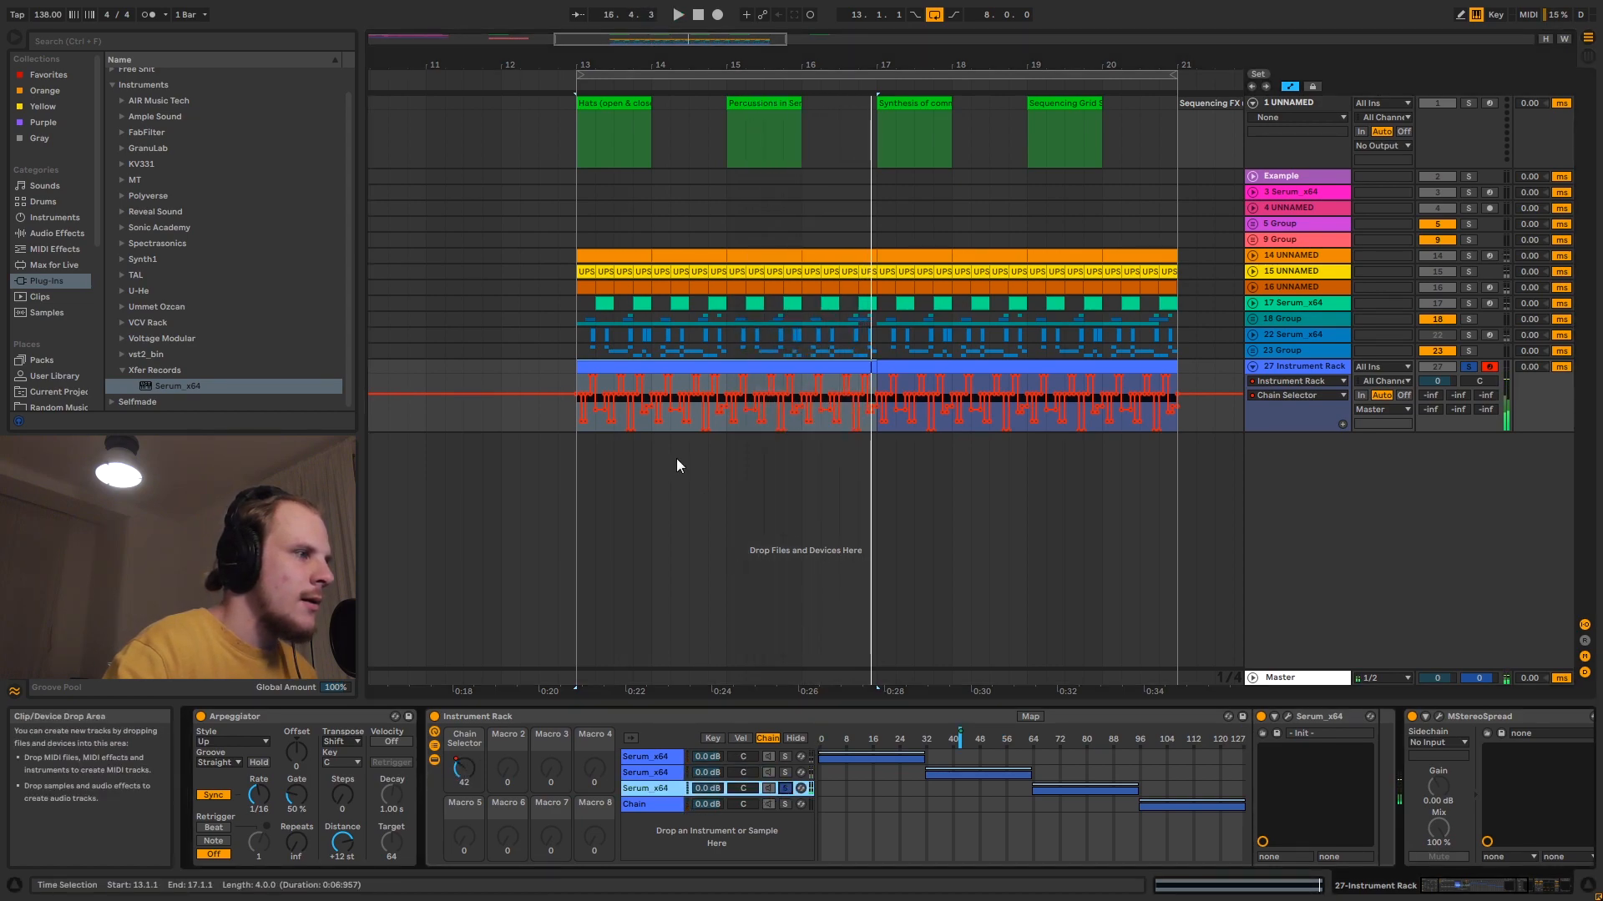
key("space")
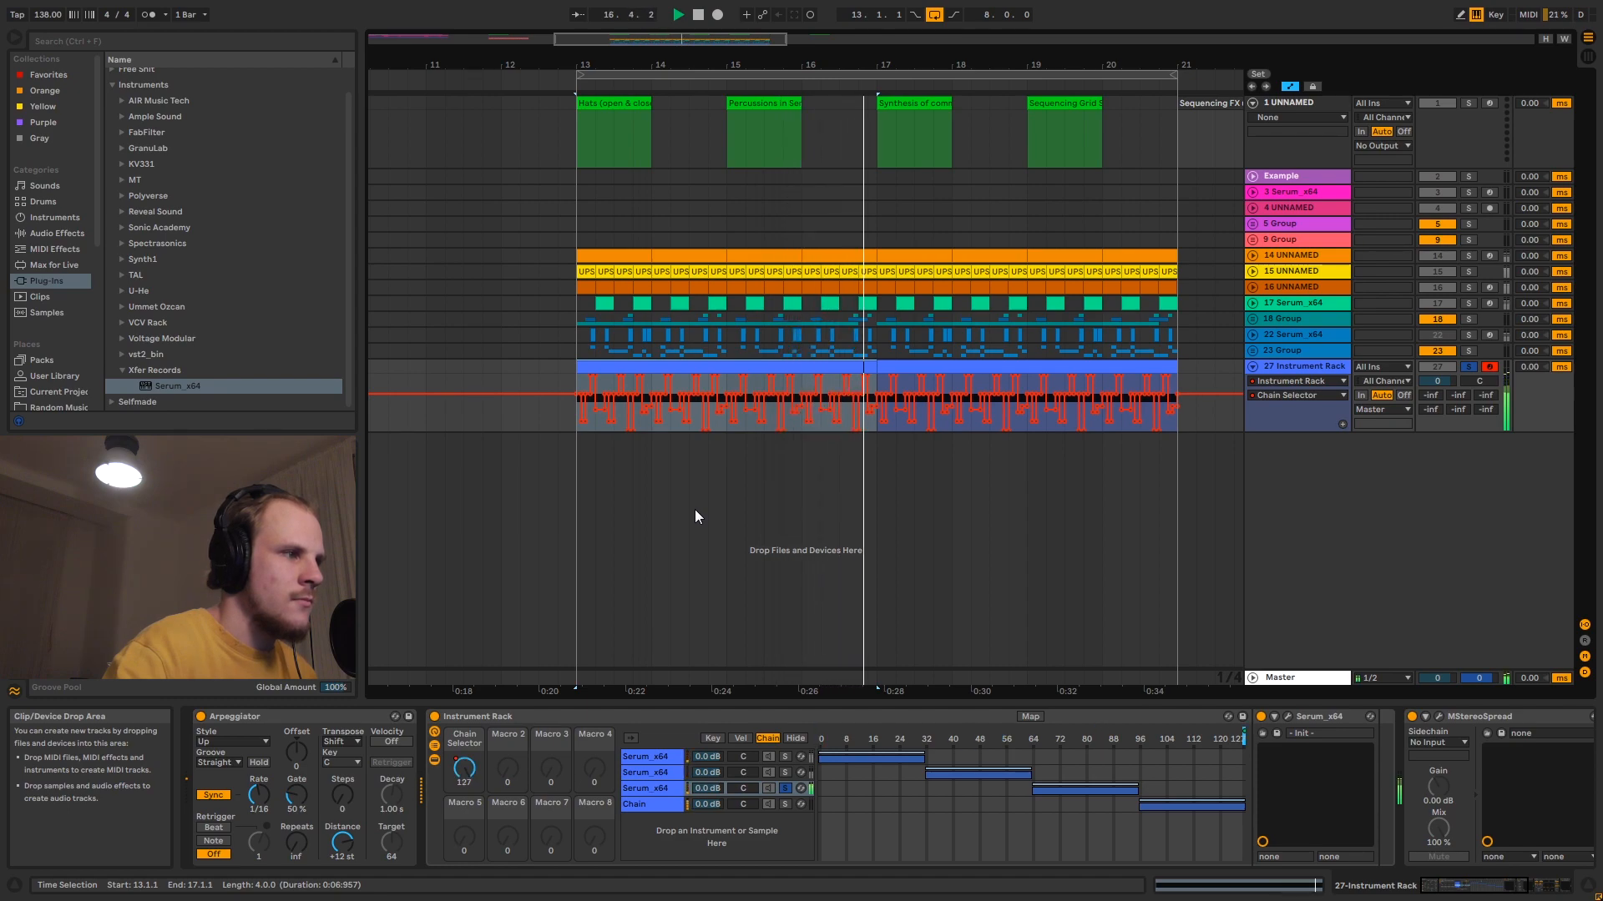
key("space")
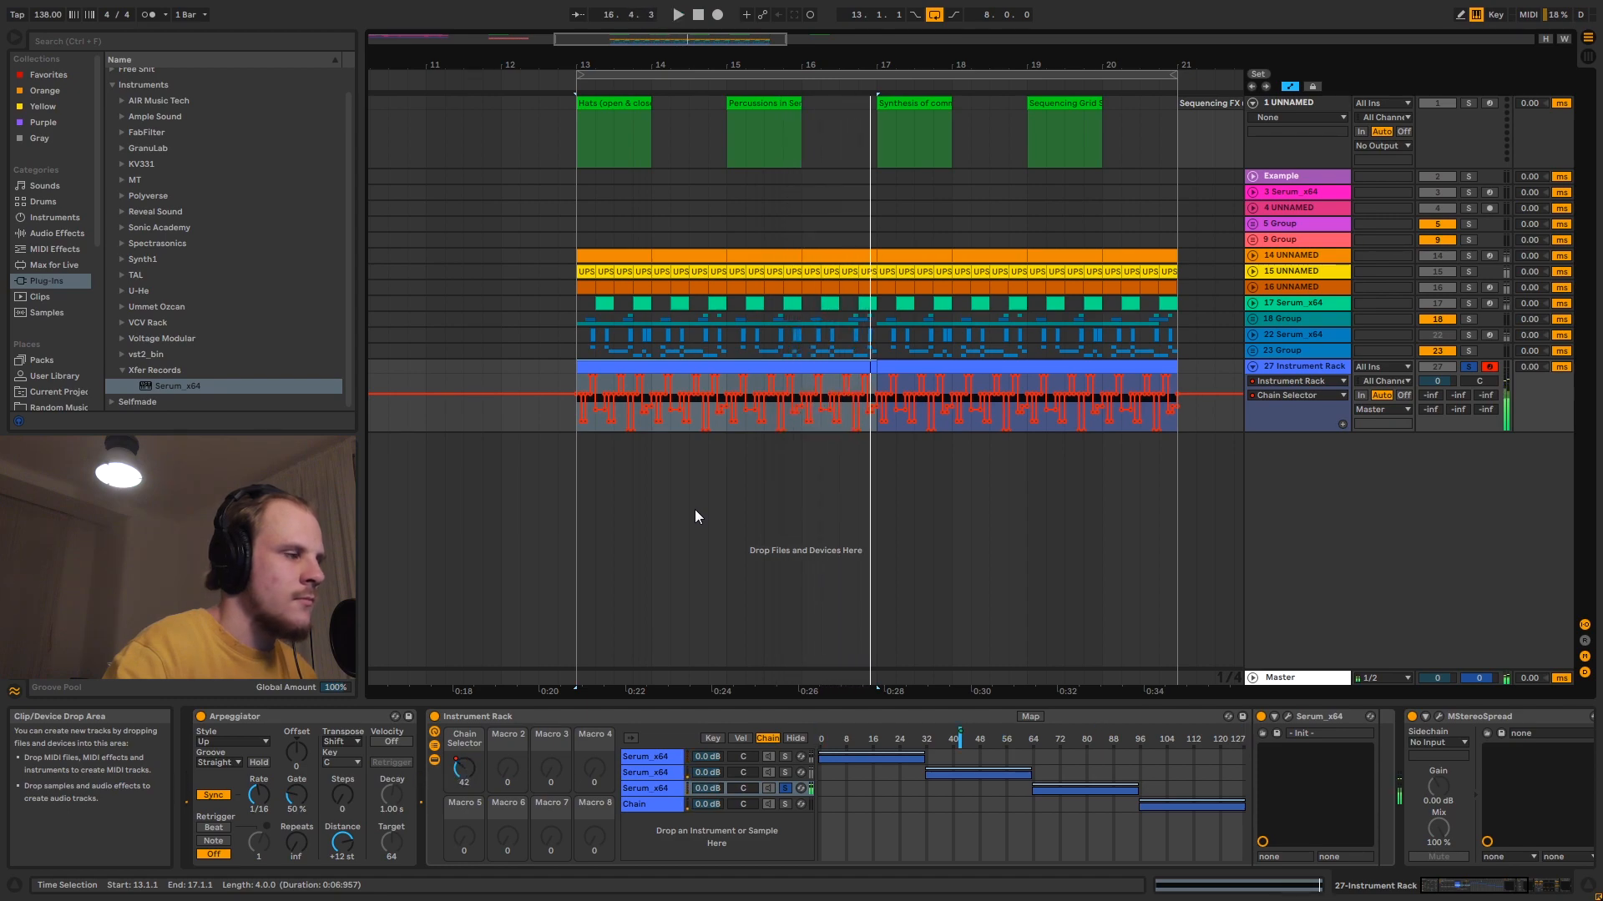
- Inspect the oscillator and effects pages of the first chain's Serum, and close its window
left_click(666, 757)
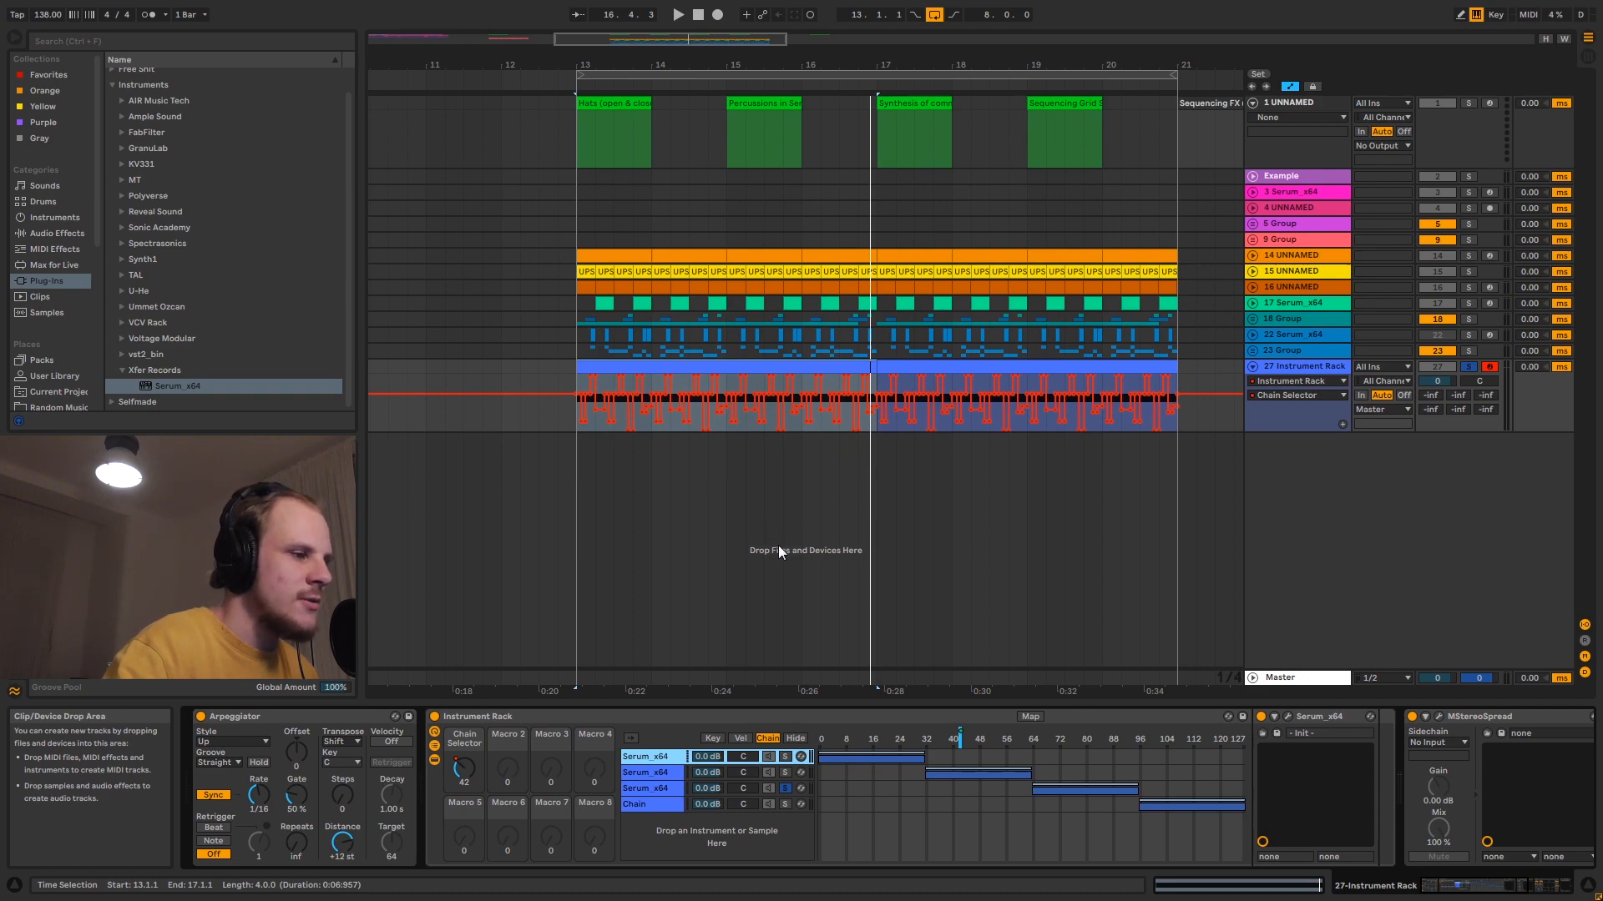
left_click(1291, 716)
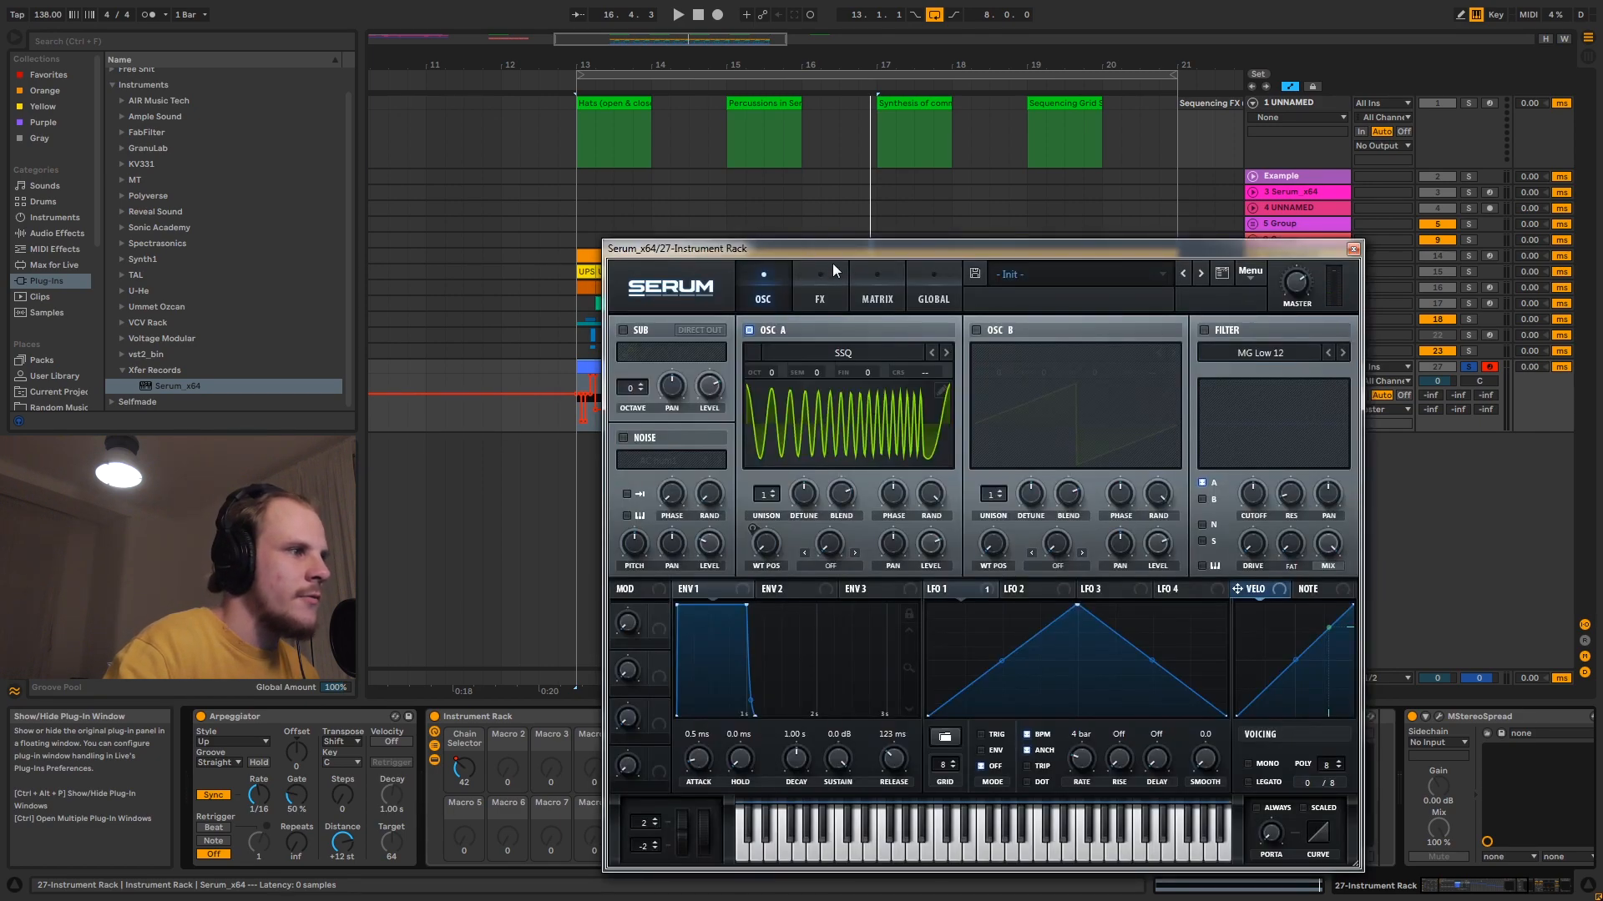
left_click_drag(833, 250, 734, 199)
left_click(723, 248)
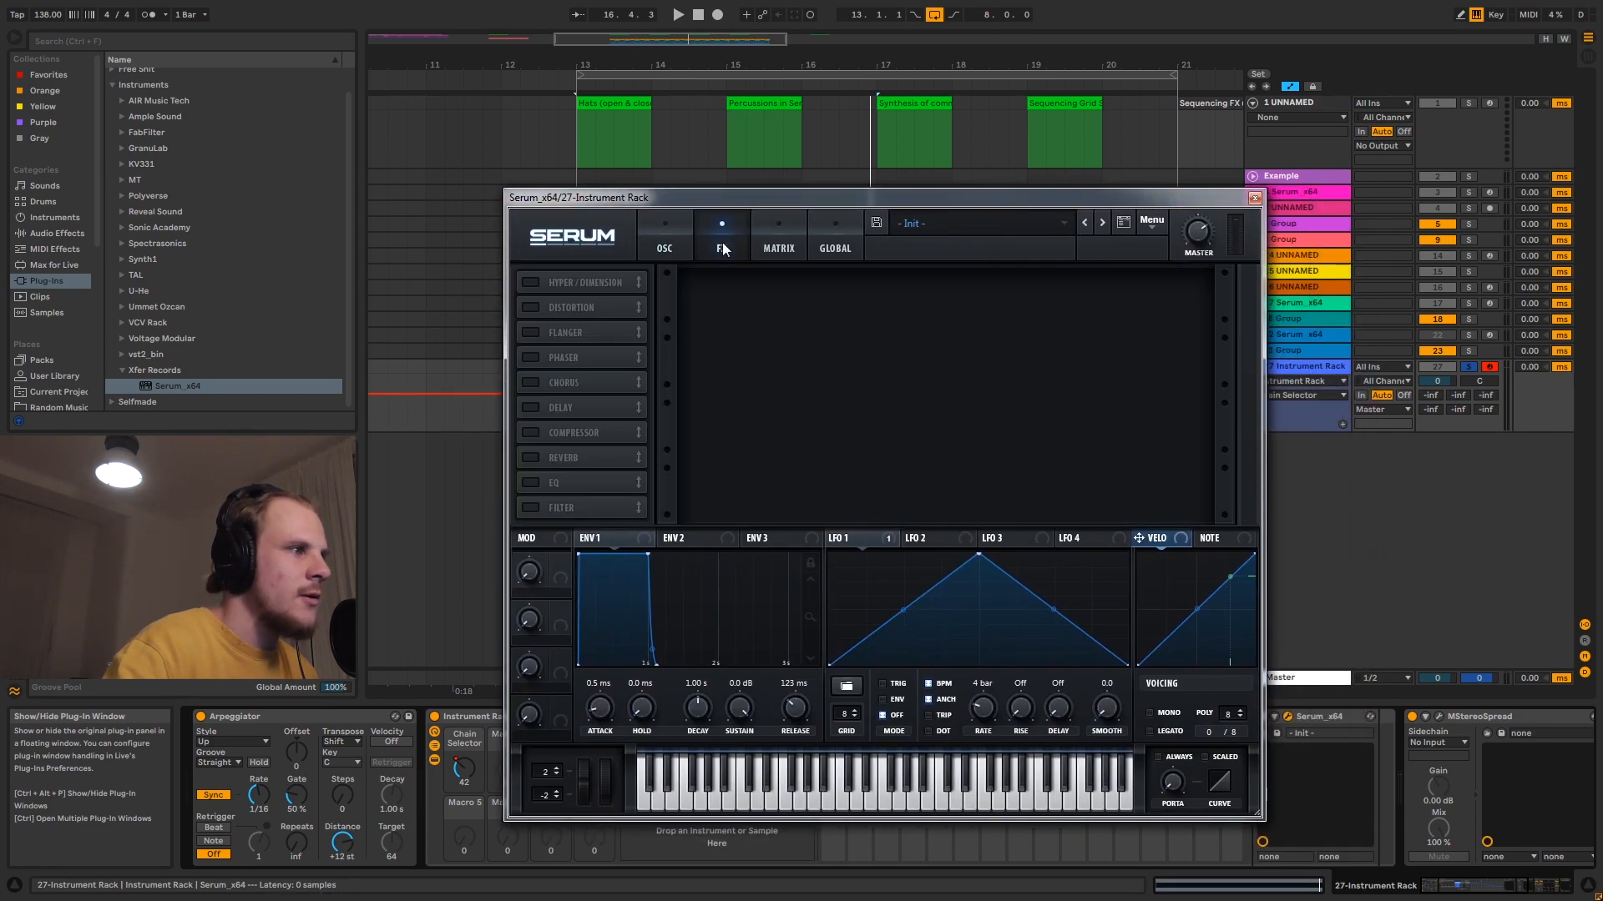
left_click(664, 244)
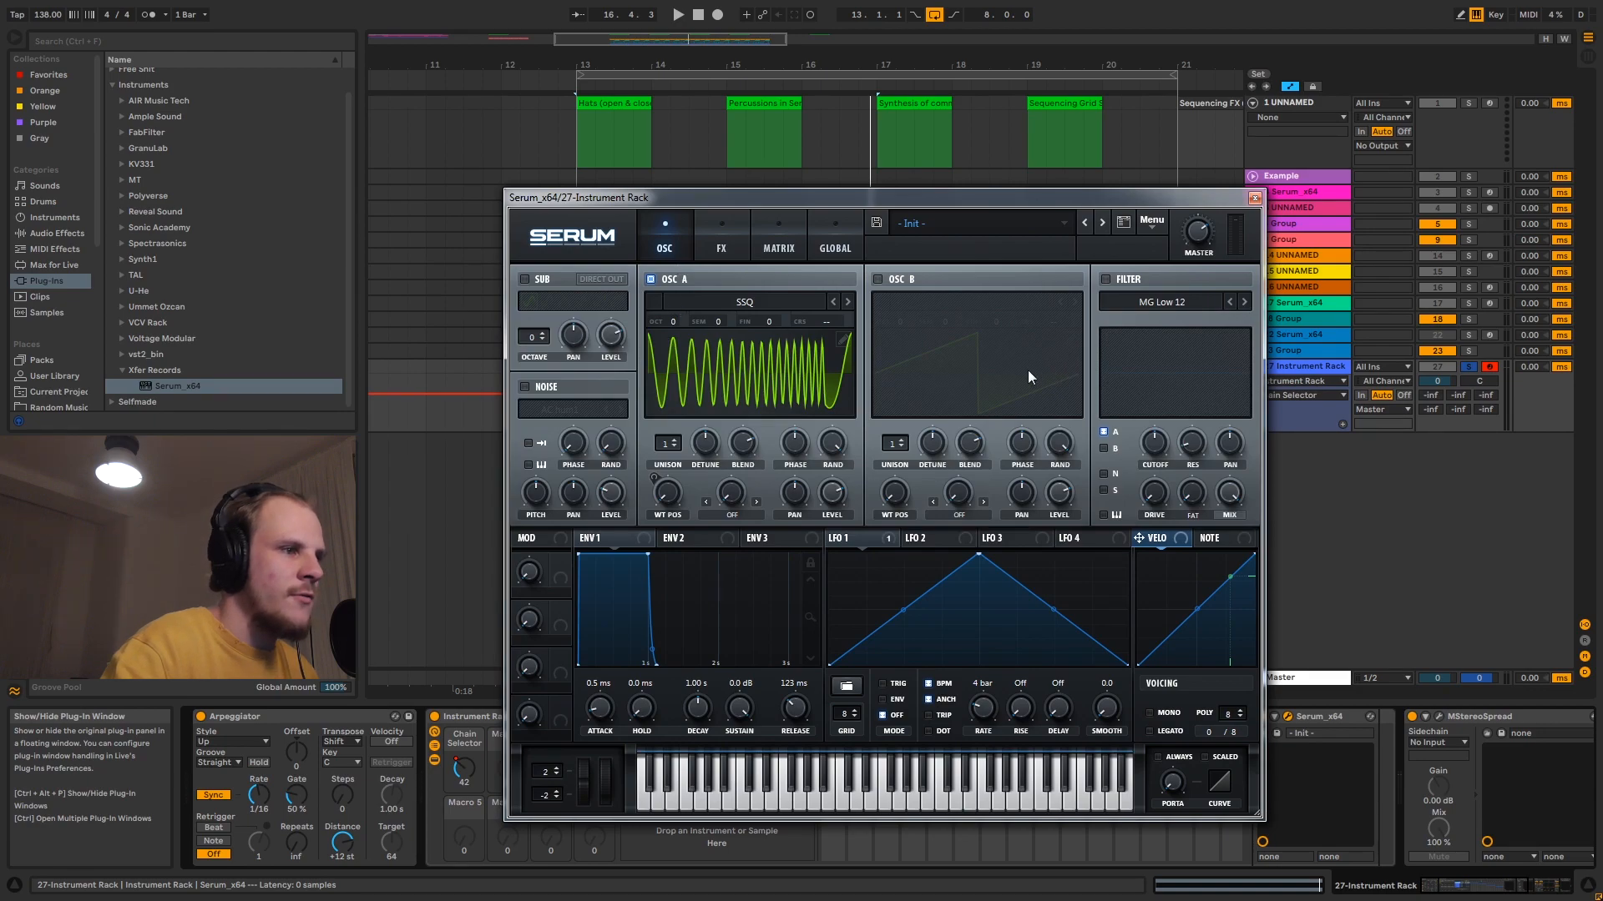
left_click(1254, 197)
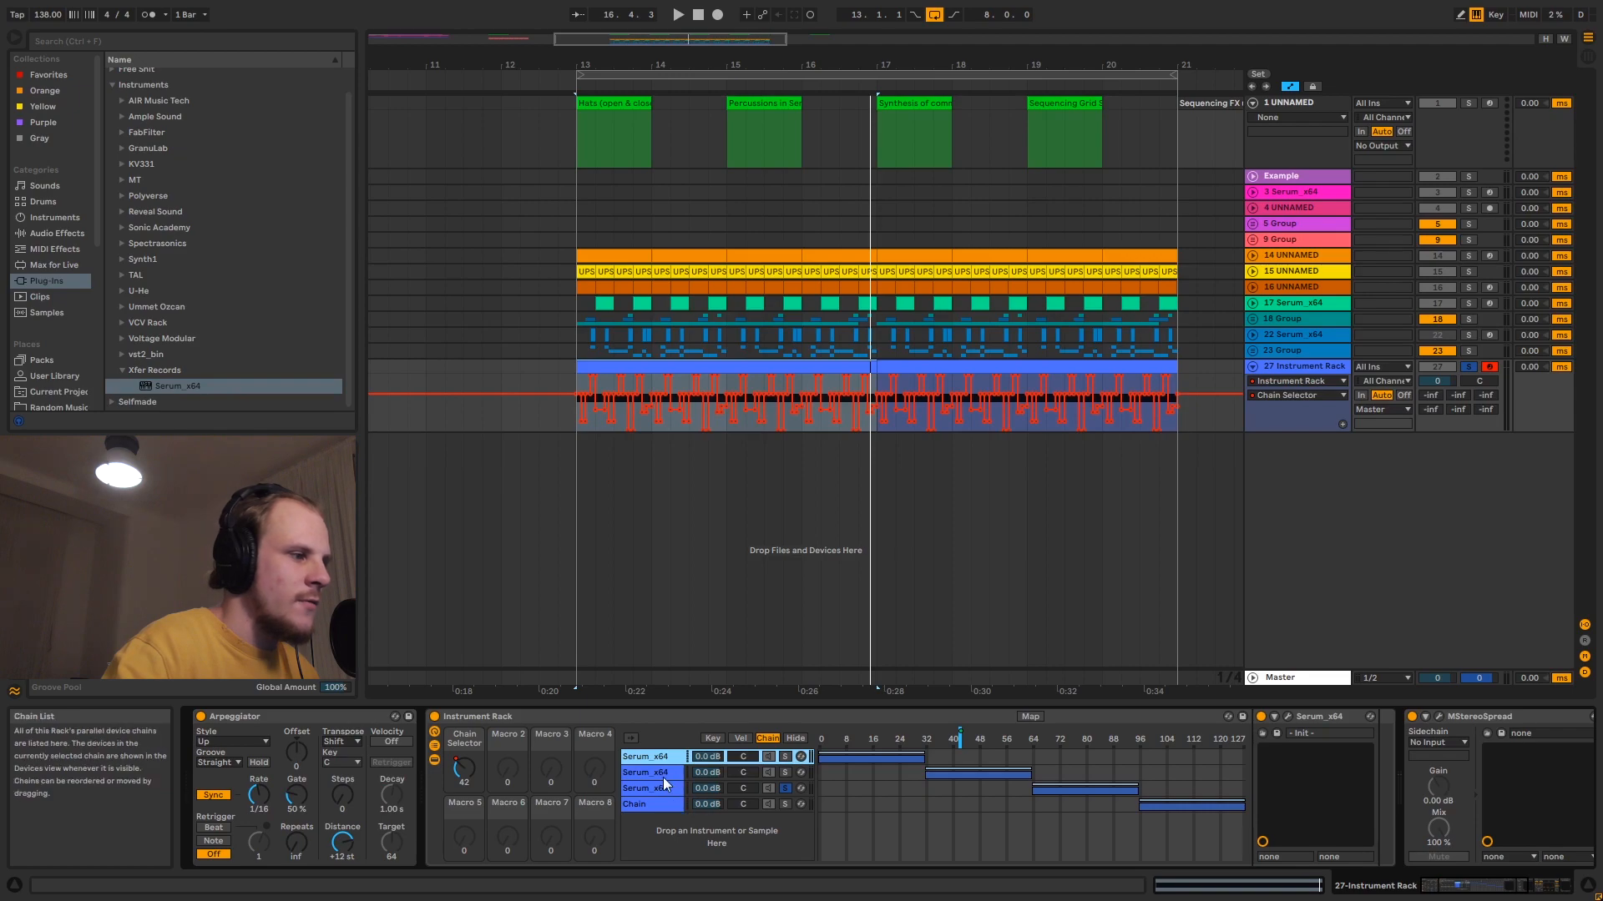
- Inspect the second chain's Serum, covering its effects page, oscillator page and the LFO 1 modulation of the filter cutoff
left_click(759, 770)
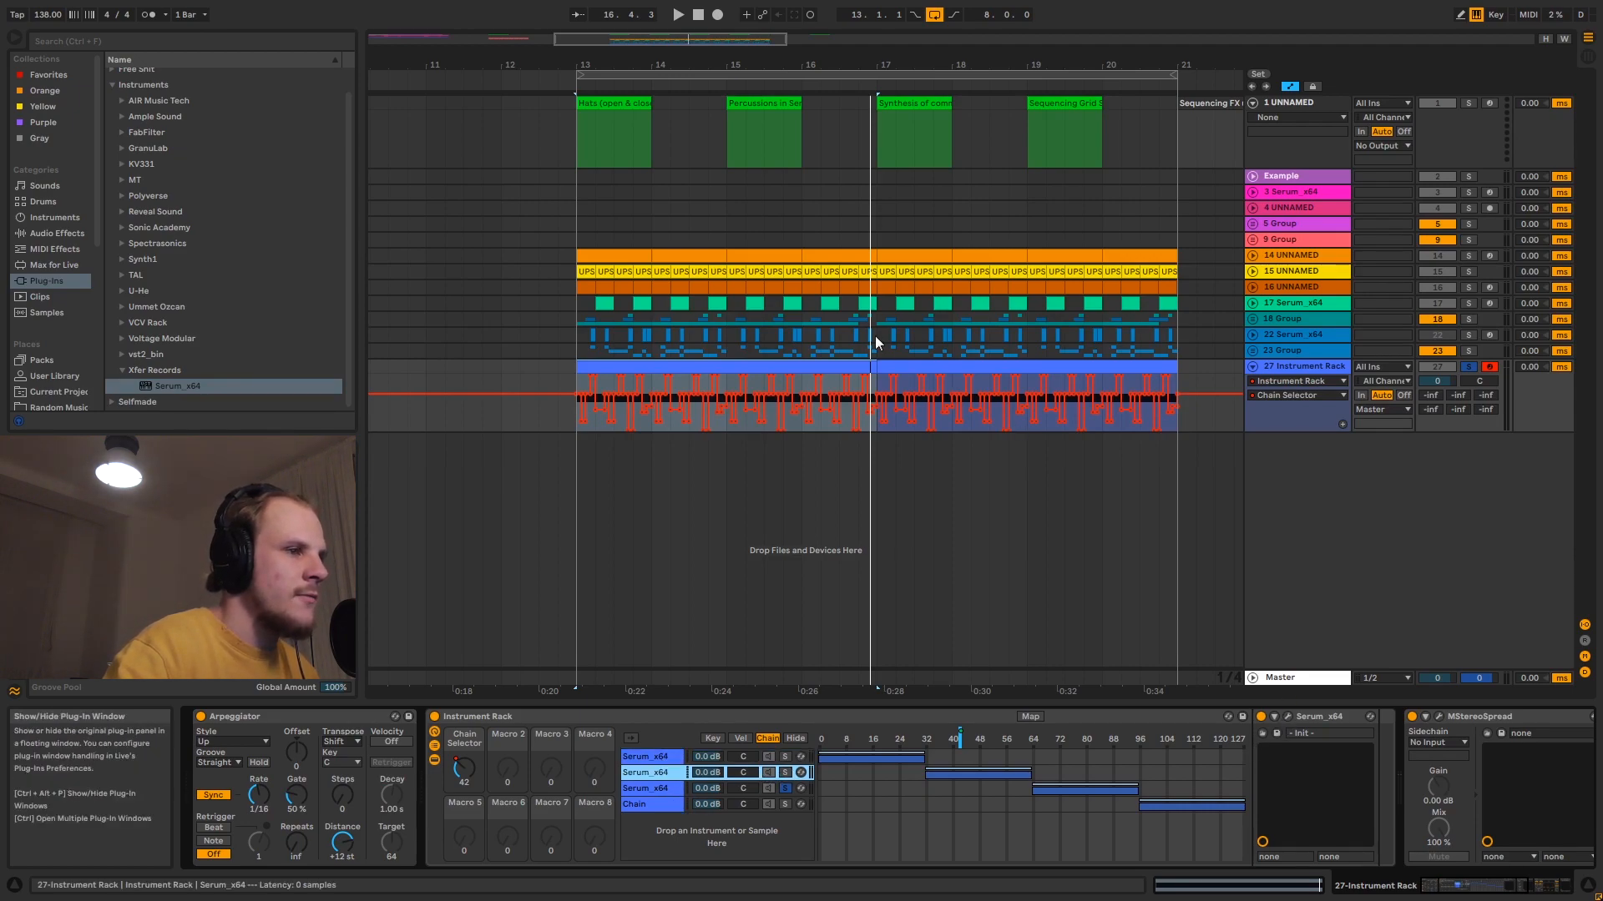
key("ctrl+alt+p")
left_click(808, 294)
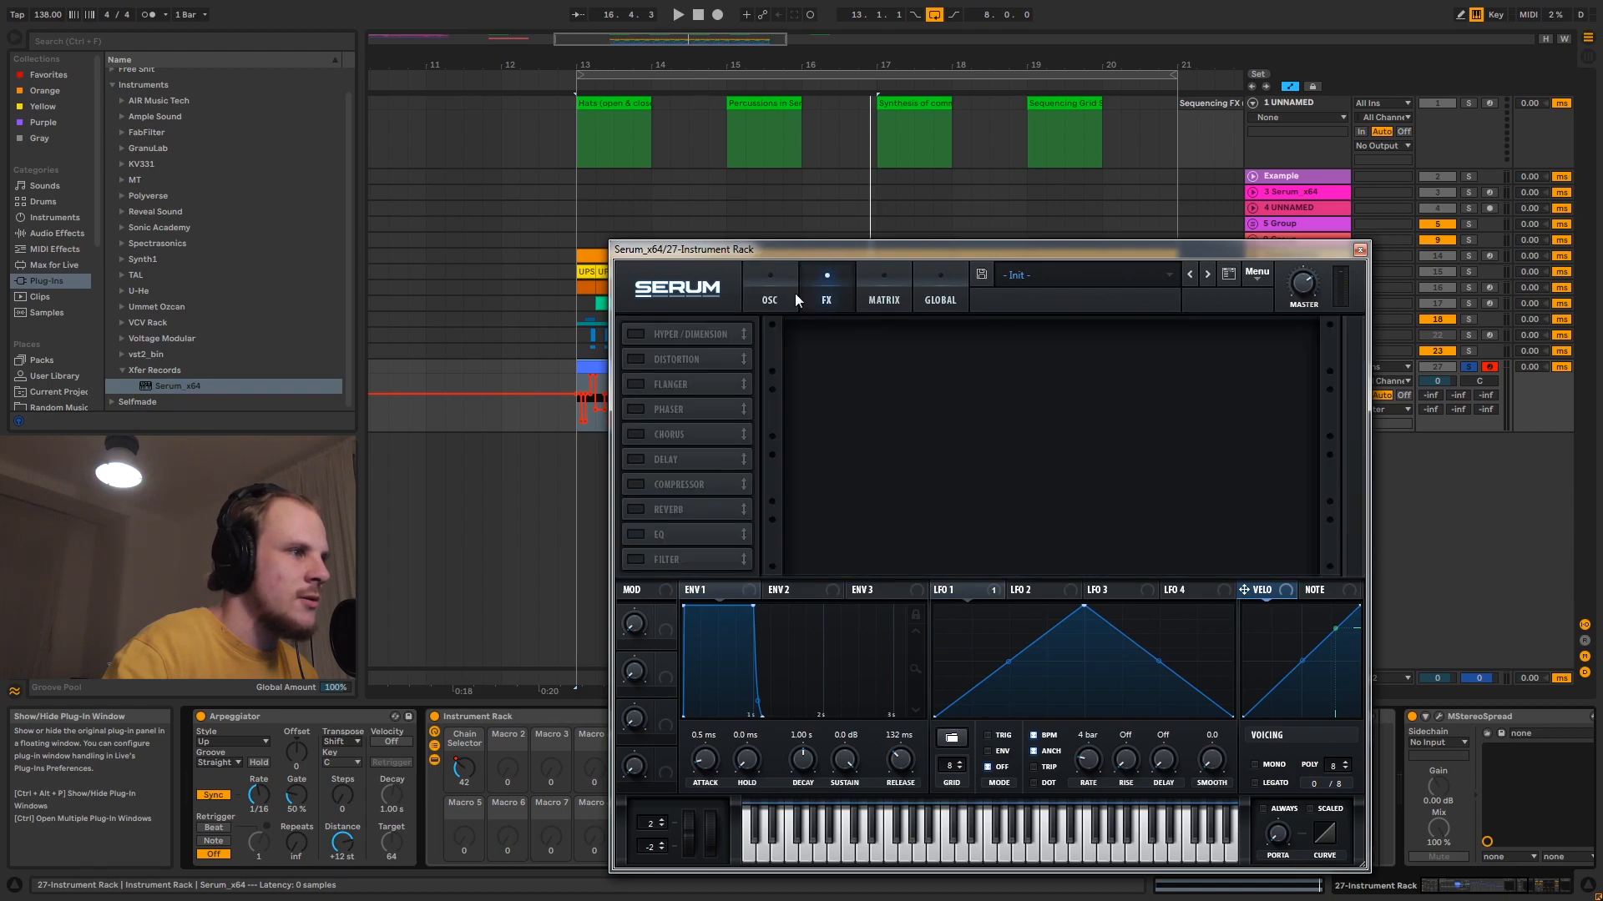
left_click(780, 293)
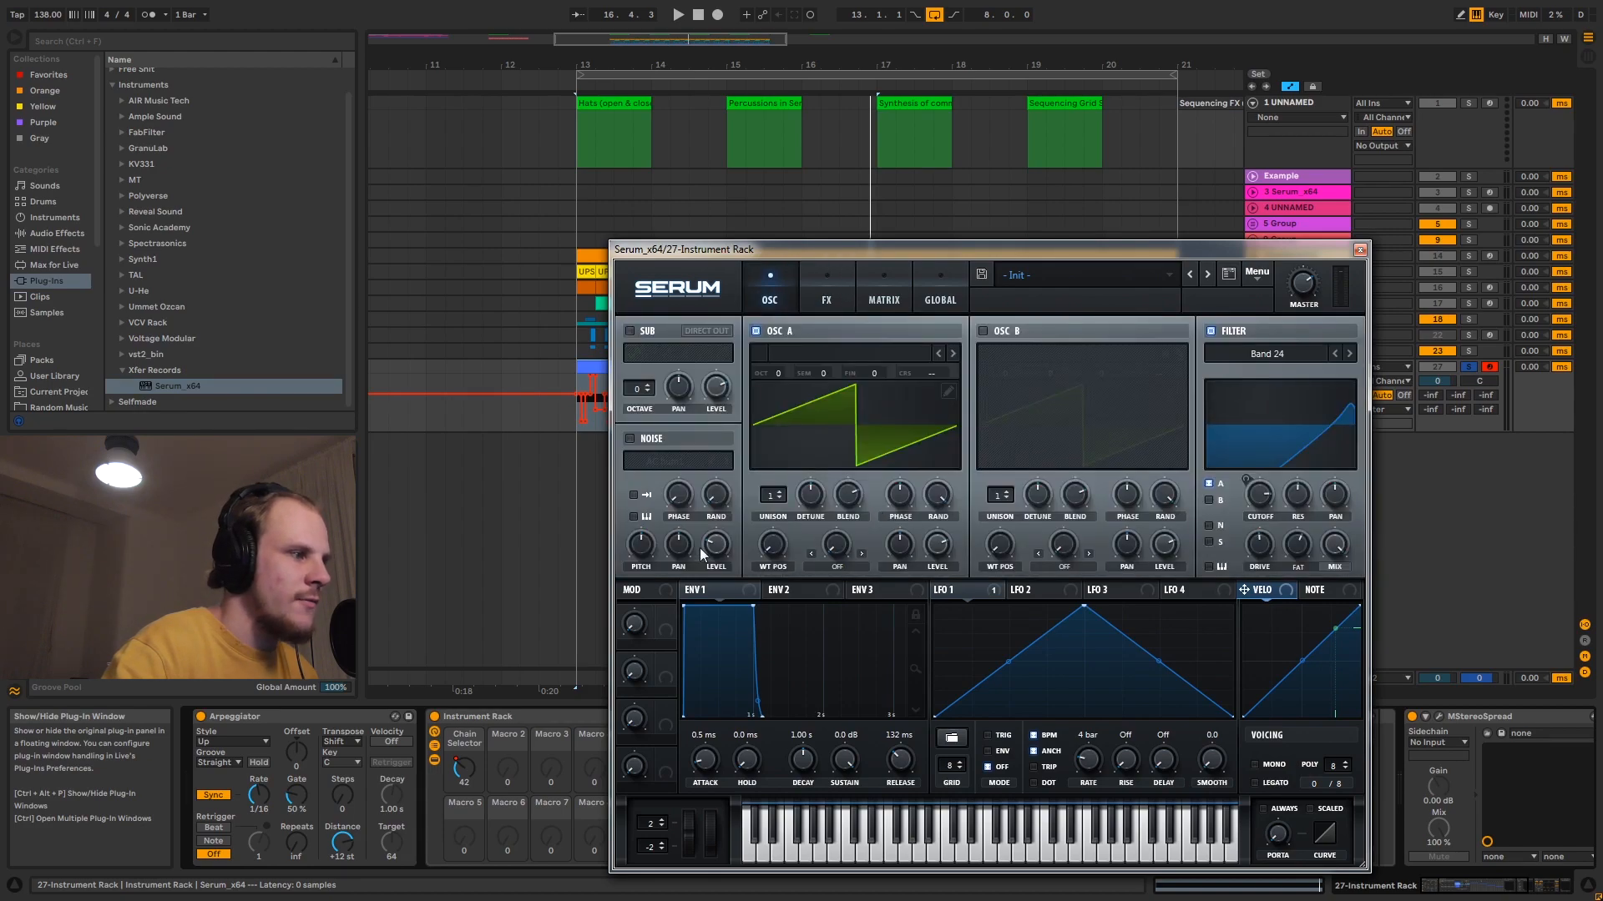
left_click_drag(979, 584, 1260, 497)
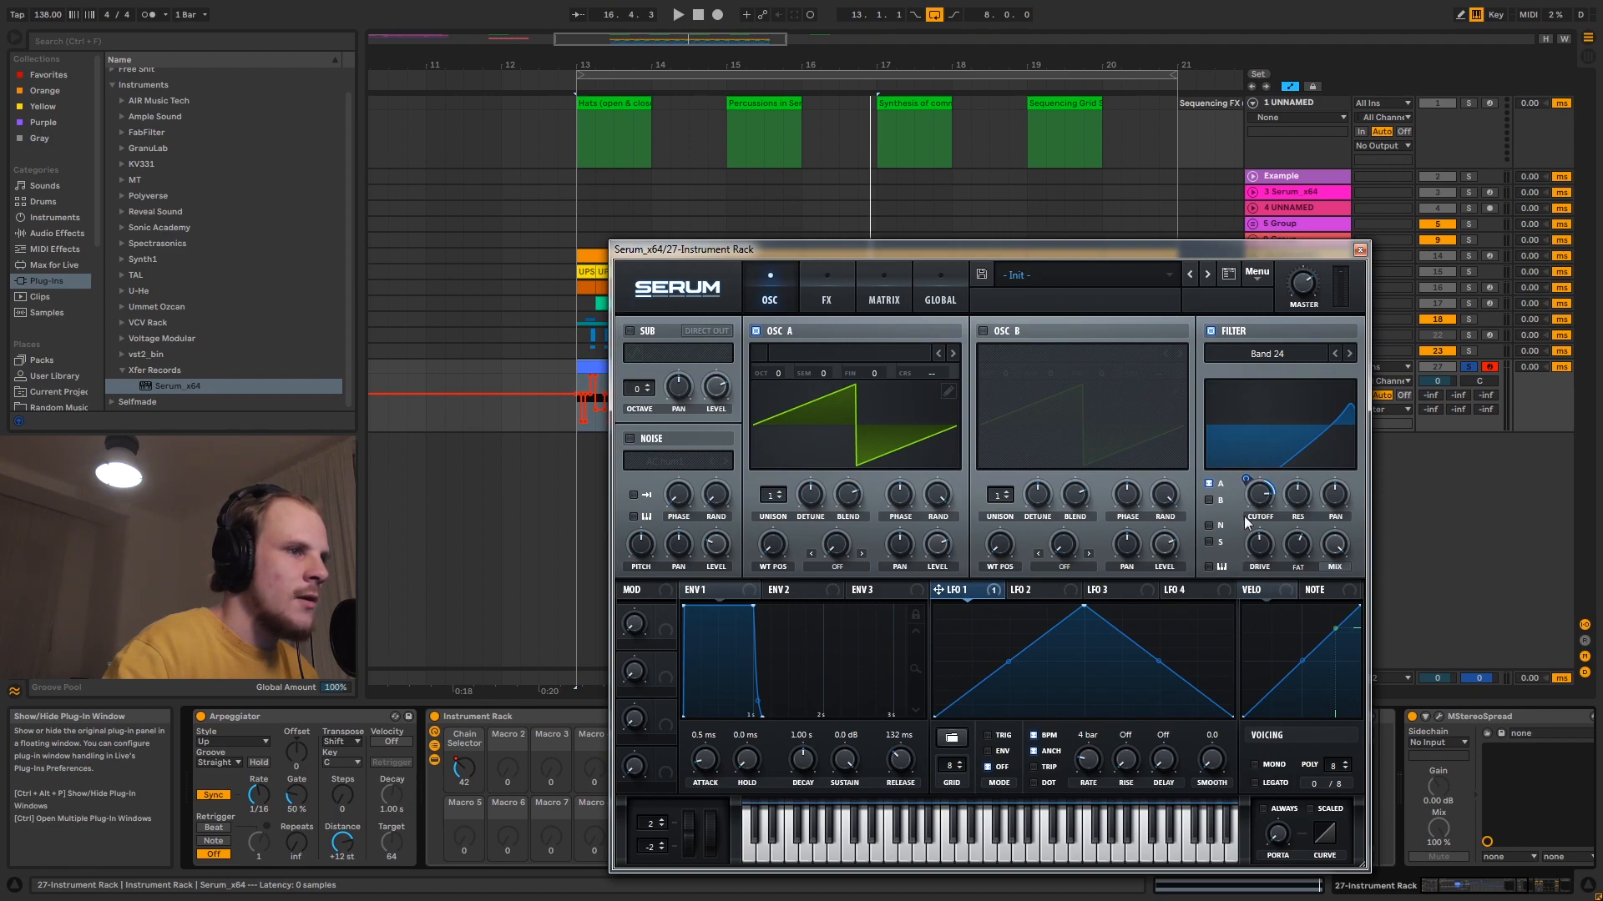
left_click(1360, 250)
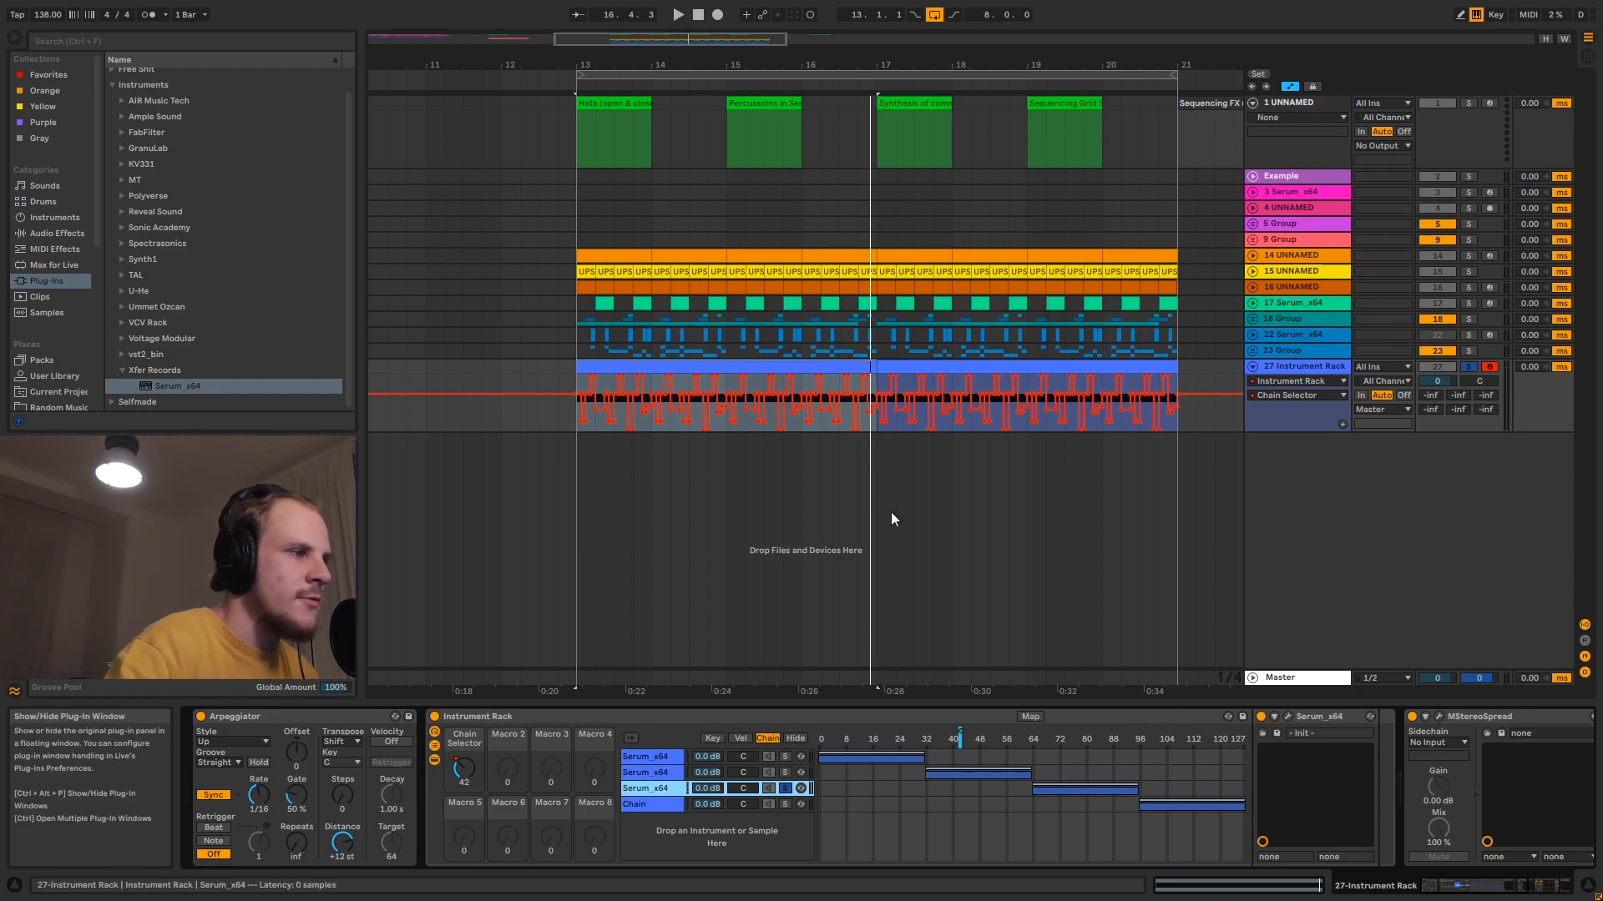
- Open the Serum windows of the third and second chains and arrange them side by side for comparison
key("ctrl+alt+p")
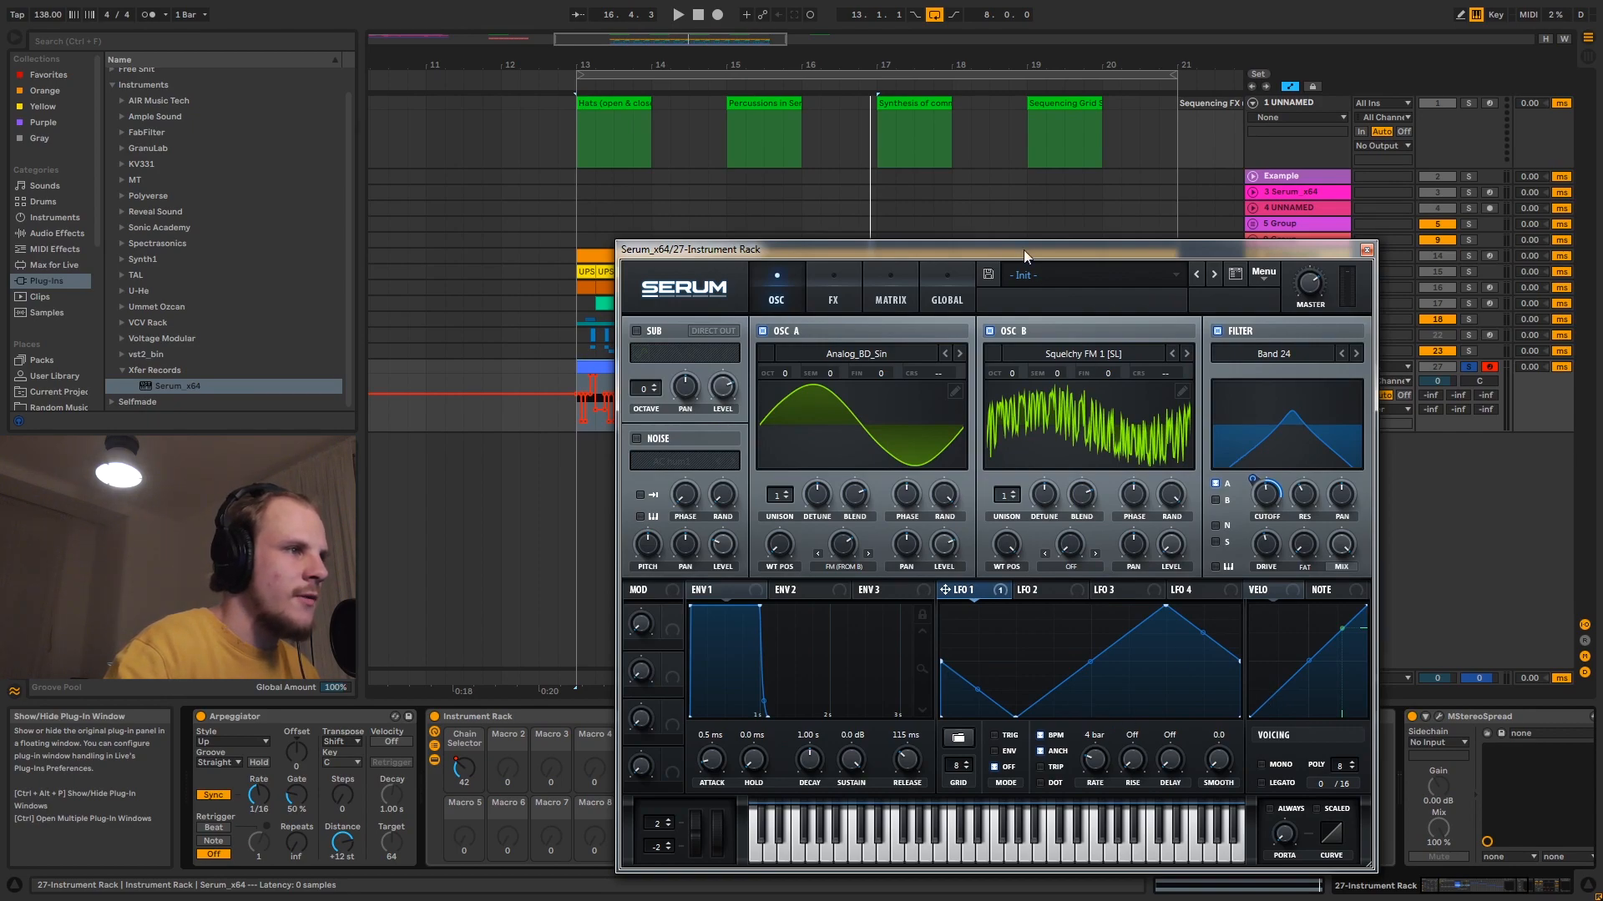
left_click_drag(1023, 249, 783, 30)
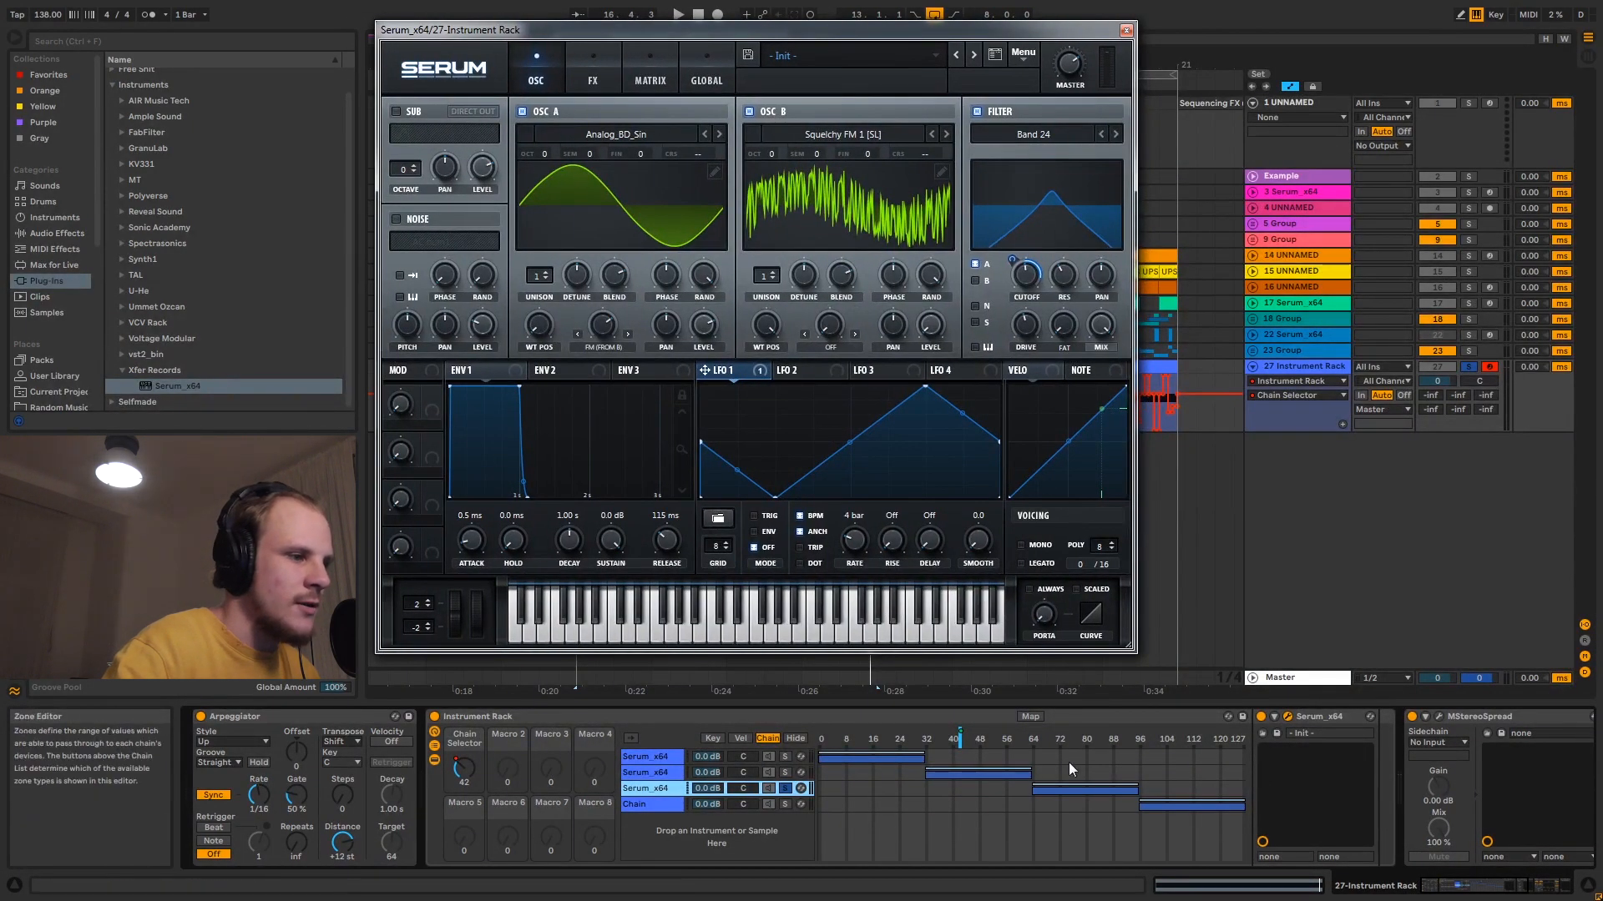
left_click(664, 773)
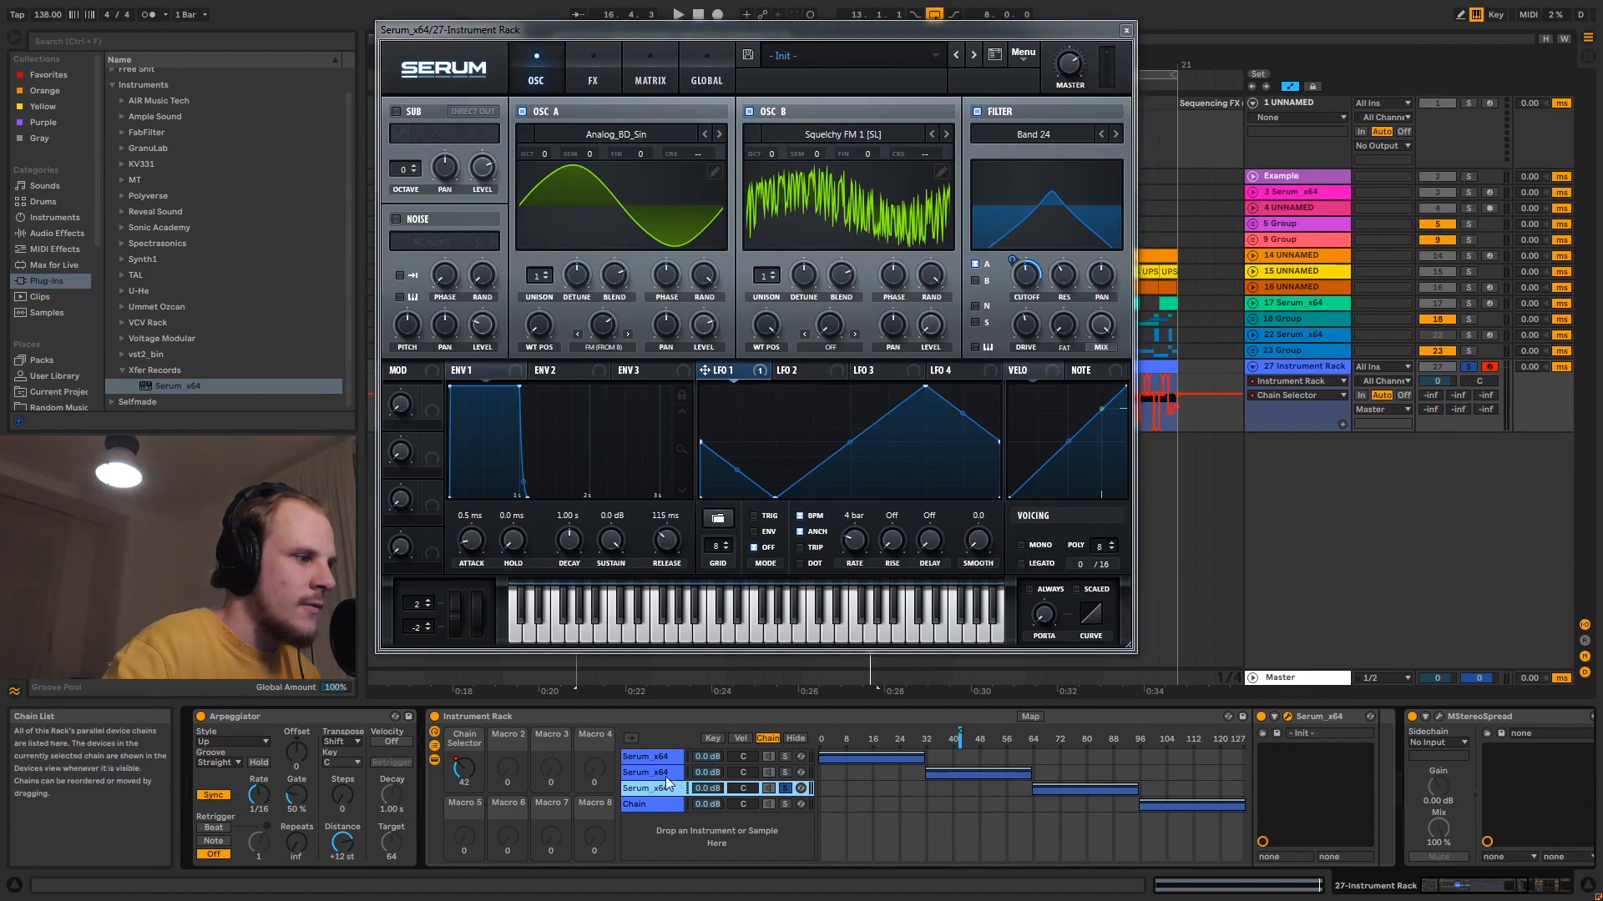
left_click(1288, 717)
left_click_drag(1006, 253, 1185, 72)
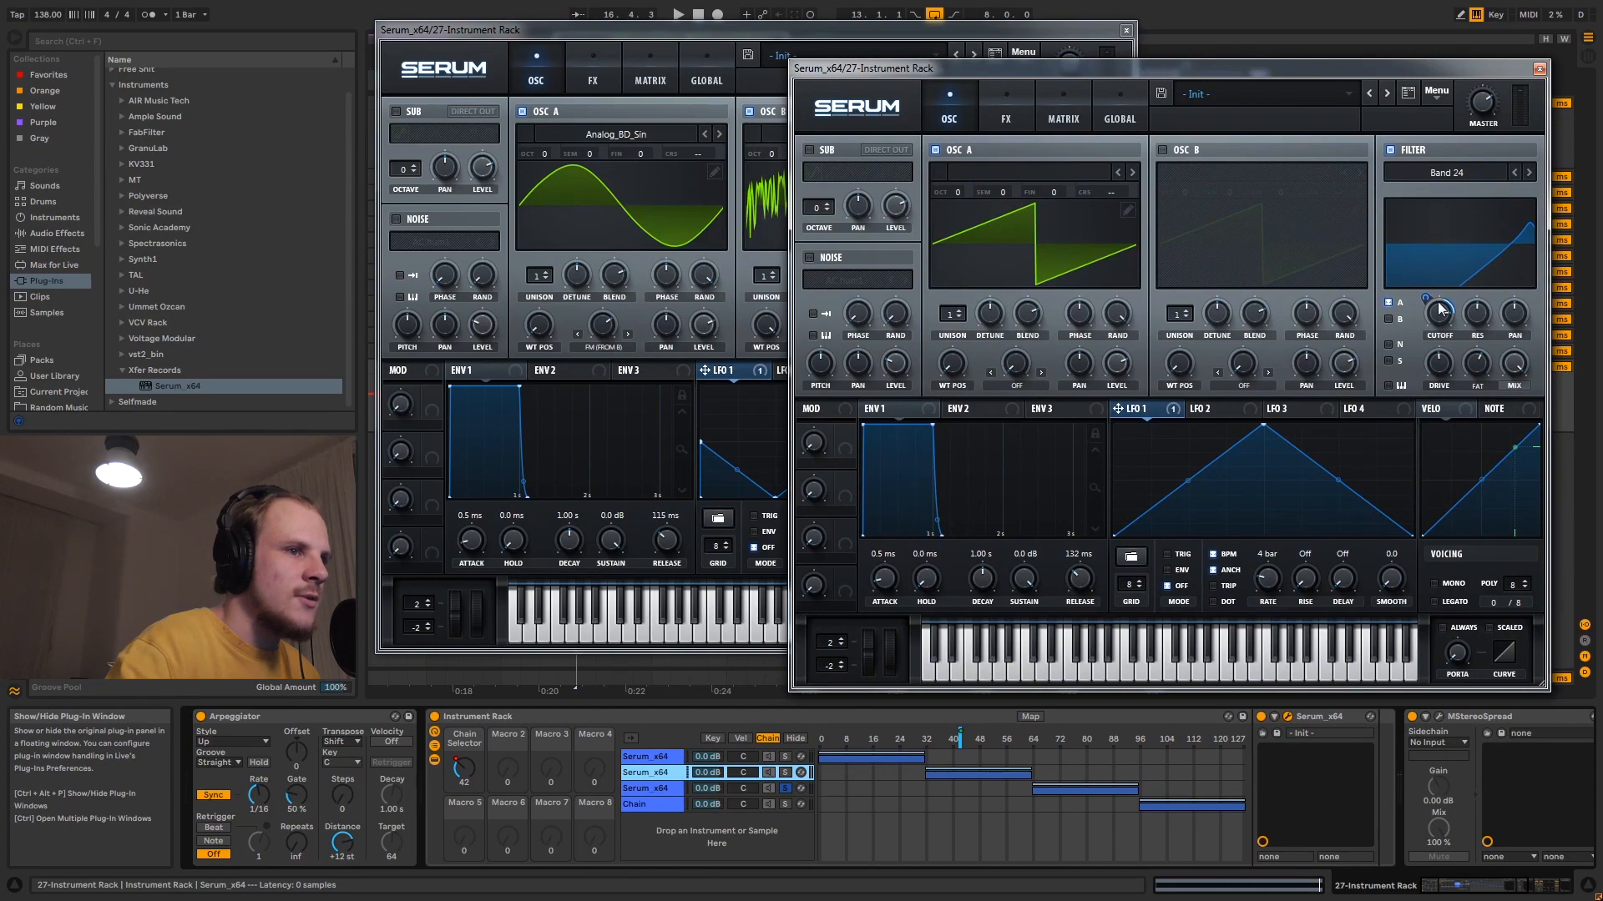
- Open the first chain's Serum alongside the others and examine the LFO 1 modulation of oscillator A's wavetable position
left_click(668, 756)
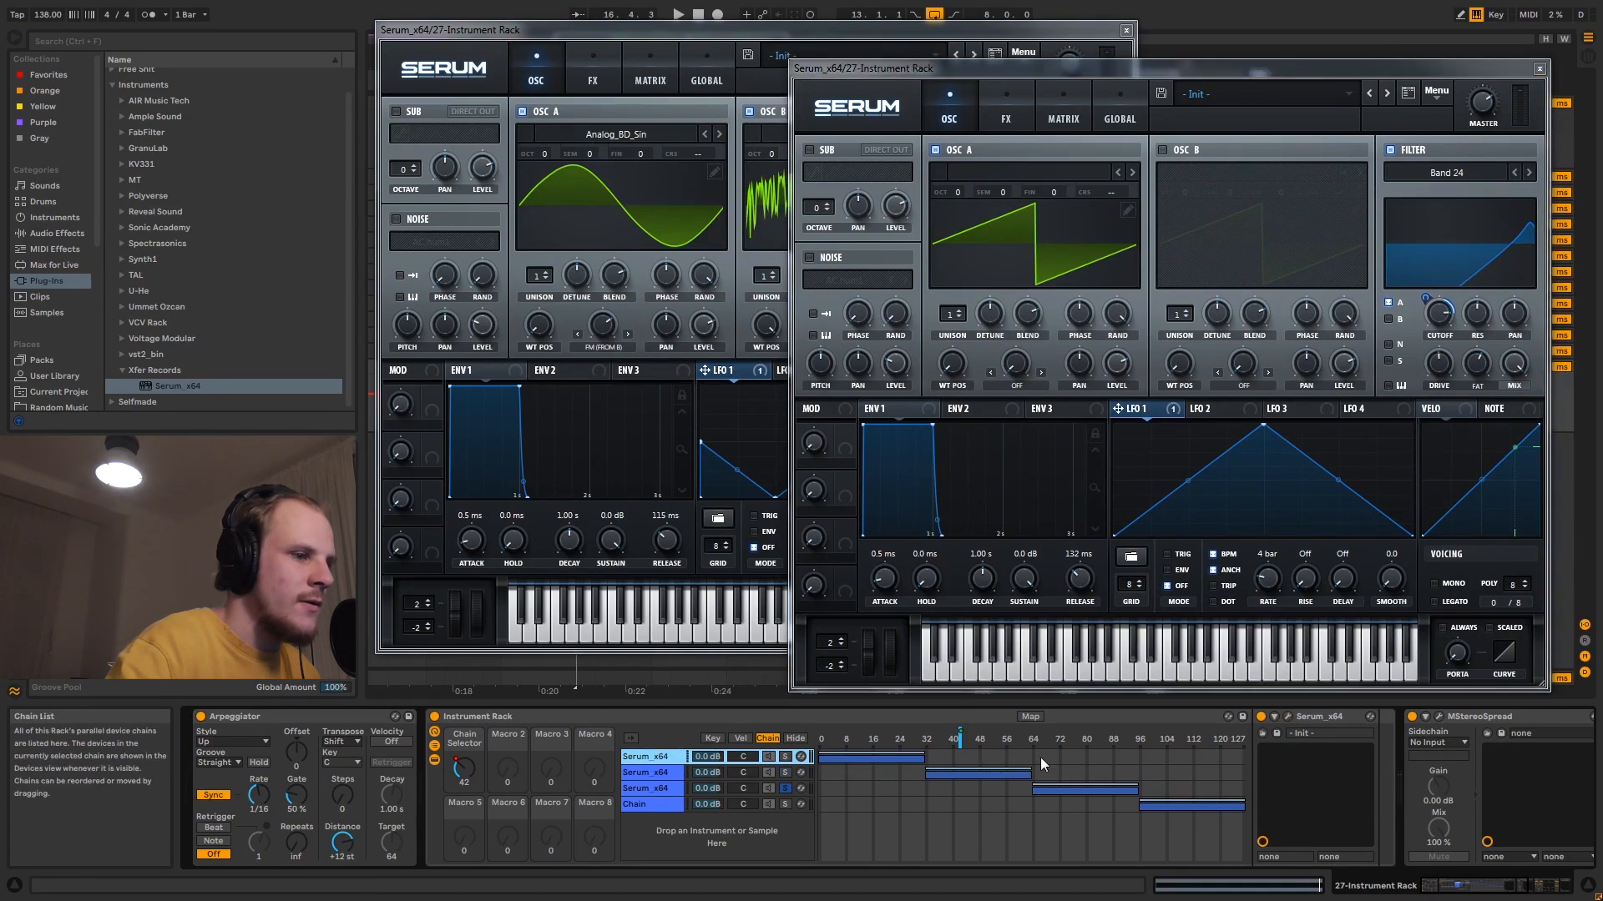
left_click(1288, 716)
left_click_drag(915, 200, 1187, 108)
left_click_drag(1116, 445, 939, 409)
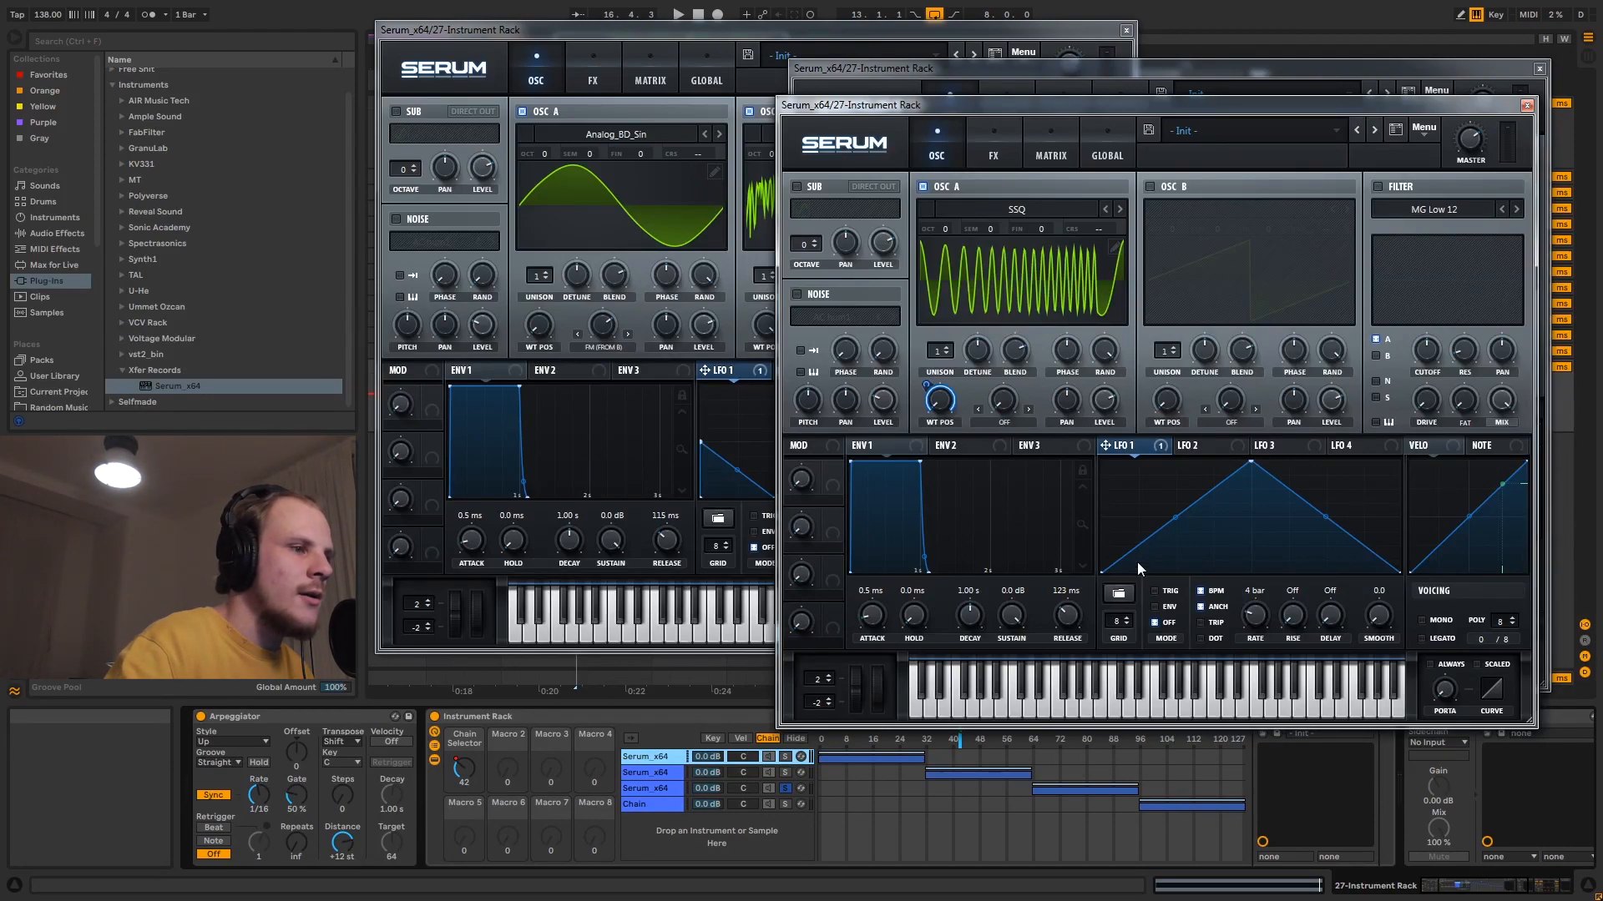
- Close the three Serum windows and select the rack's third Serum chain
left_click(1527, 105)
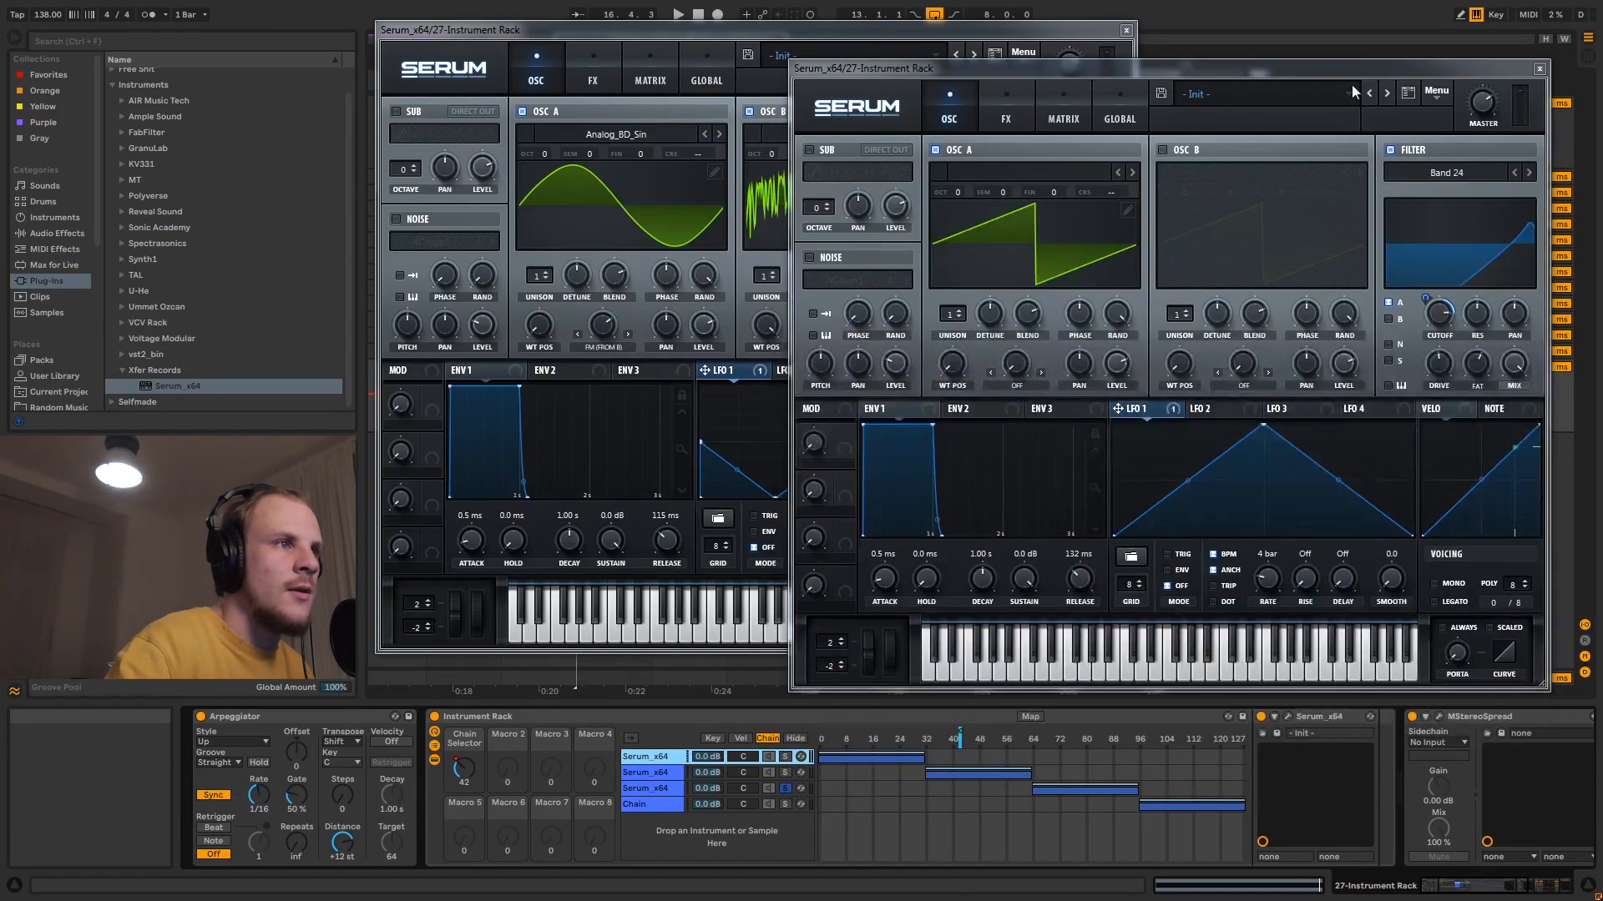
left_click(1539, 68)
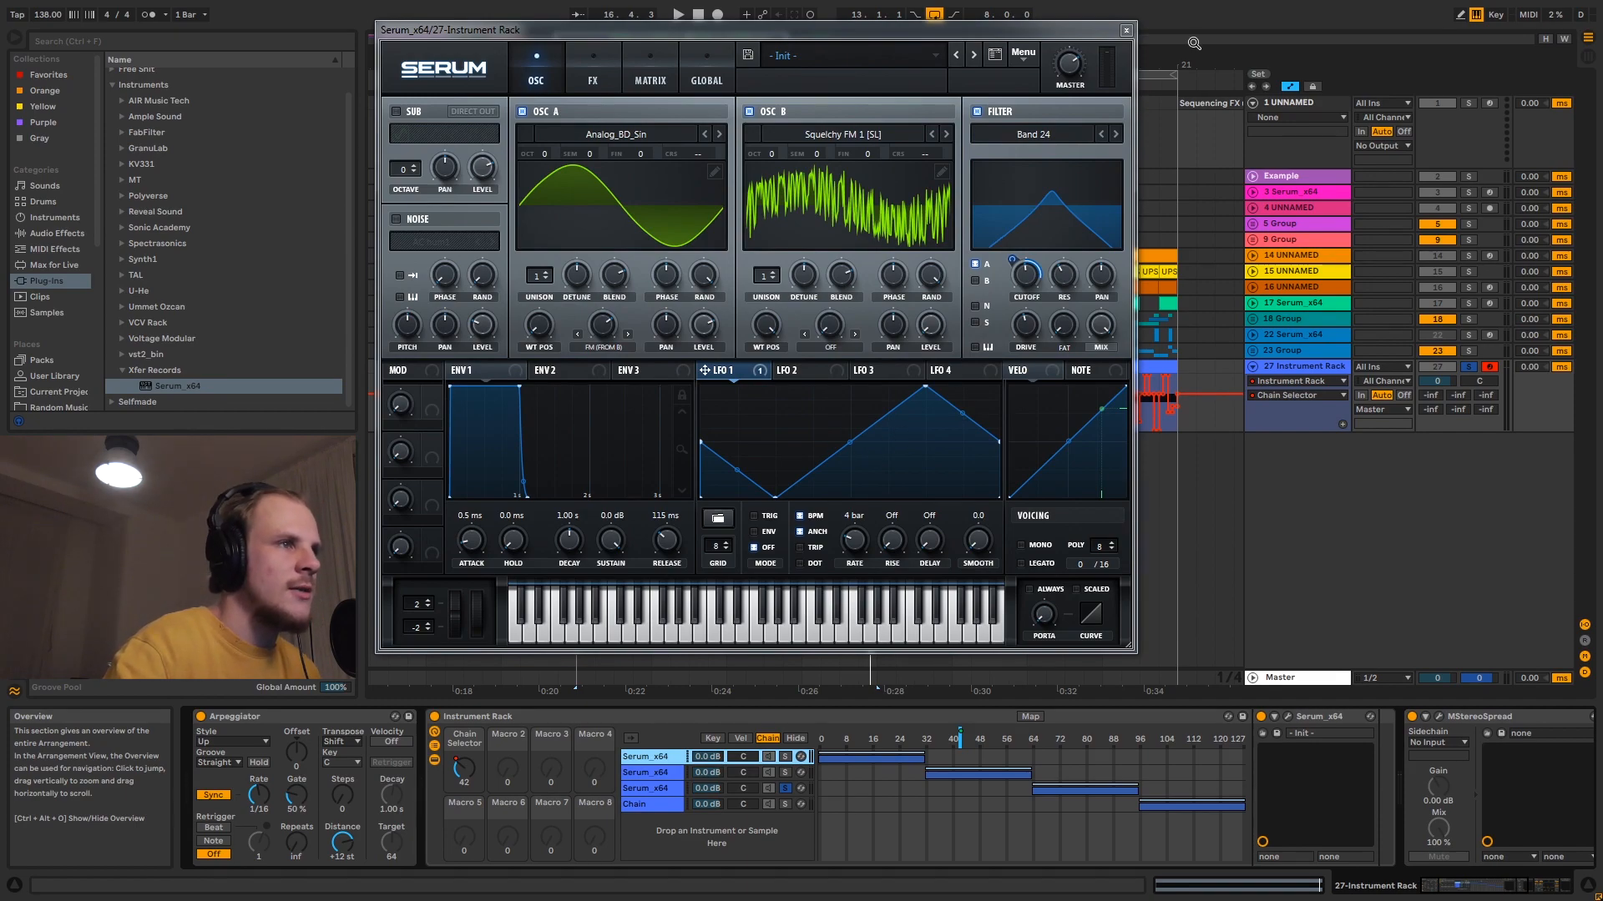
left_click(1126, 31)
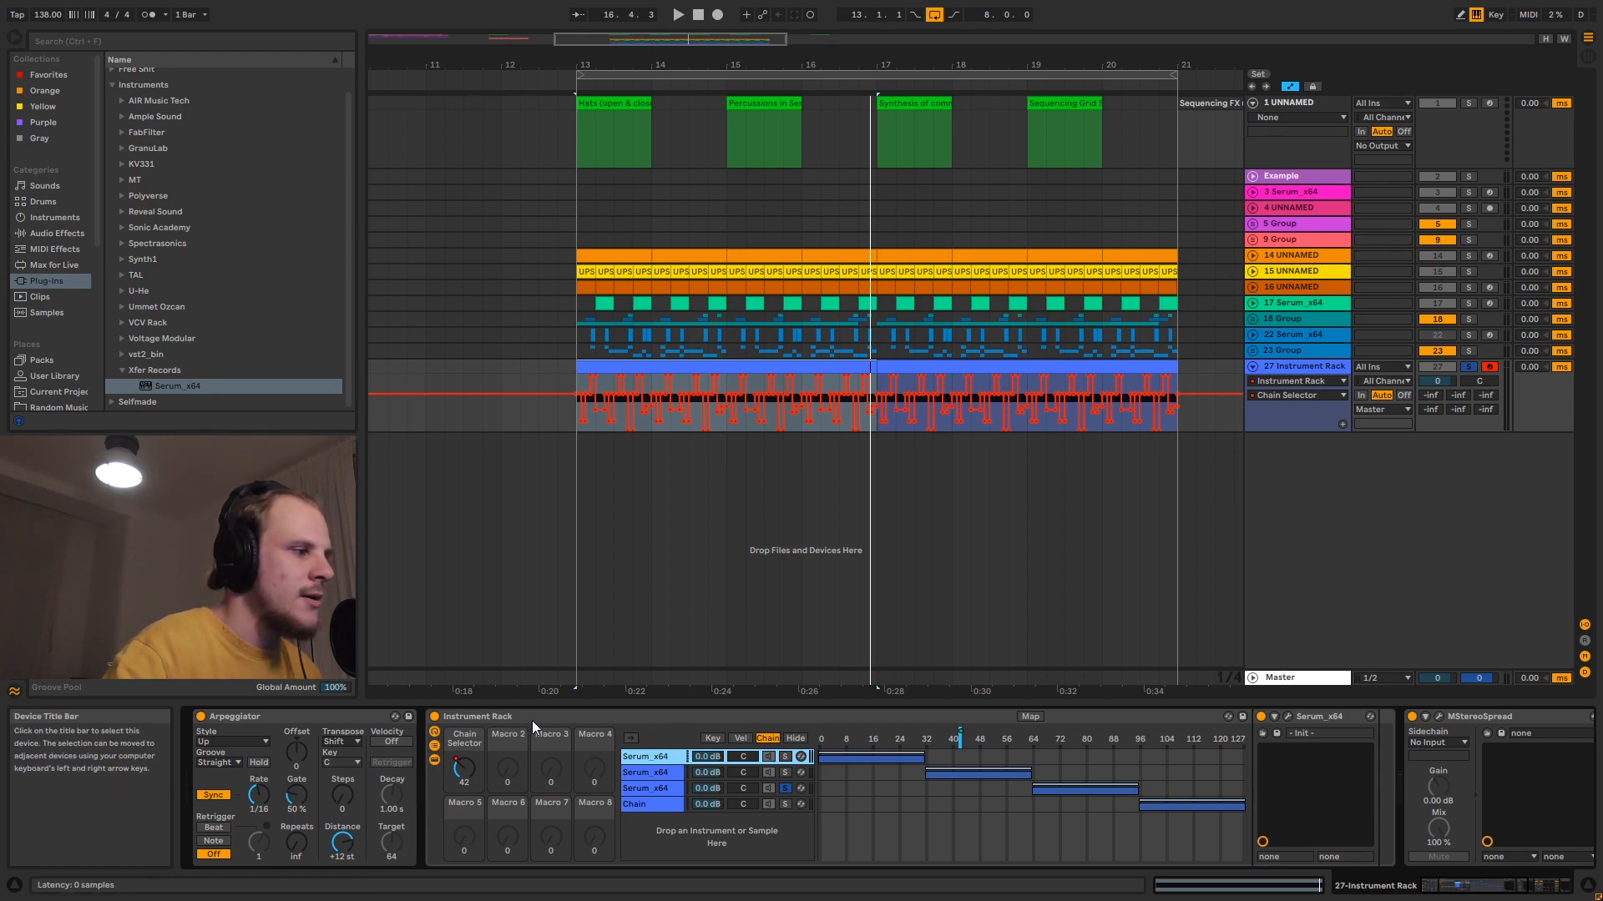
left_click(654, 789)
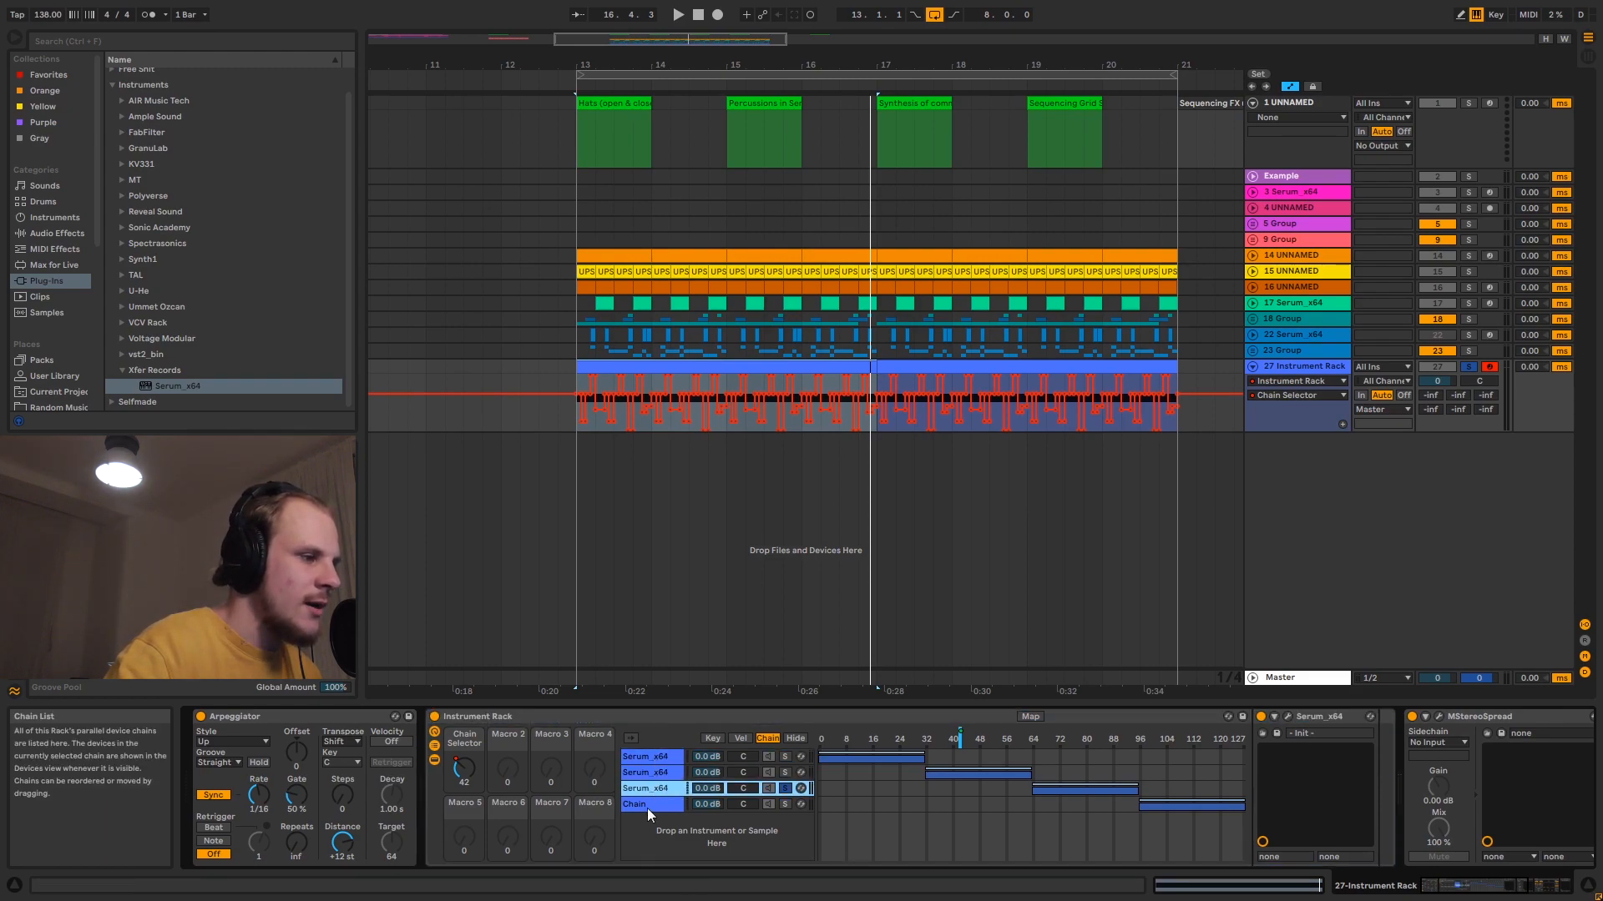
- Select the rack's empty fourth chain and switch off the MStereoSpread, Delay and LFOTool devices after the rack
left_click(648, 807)
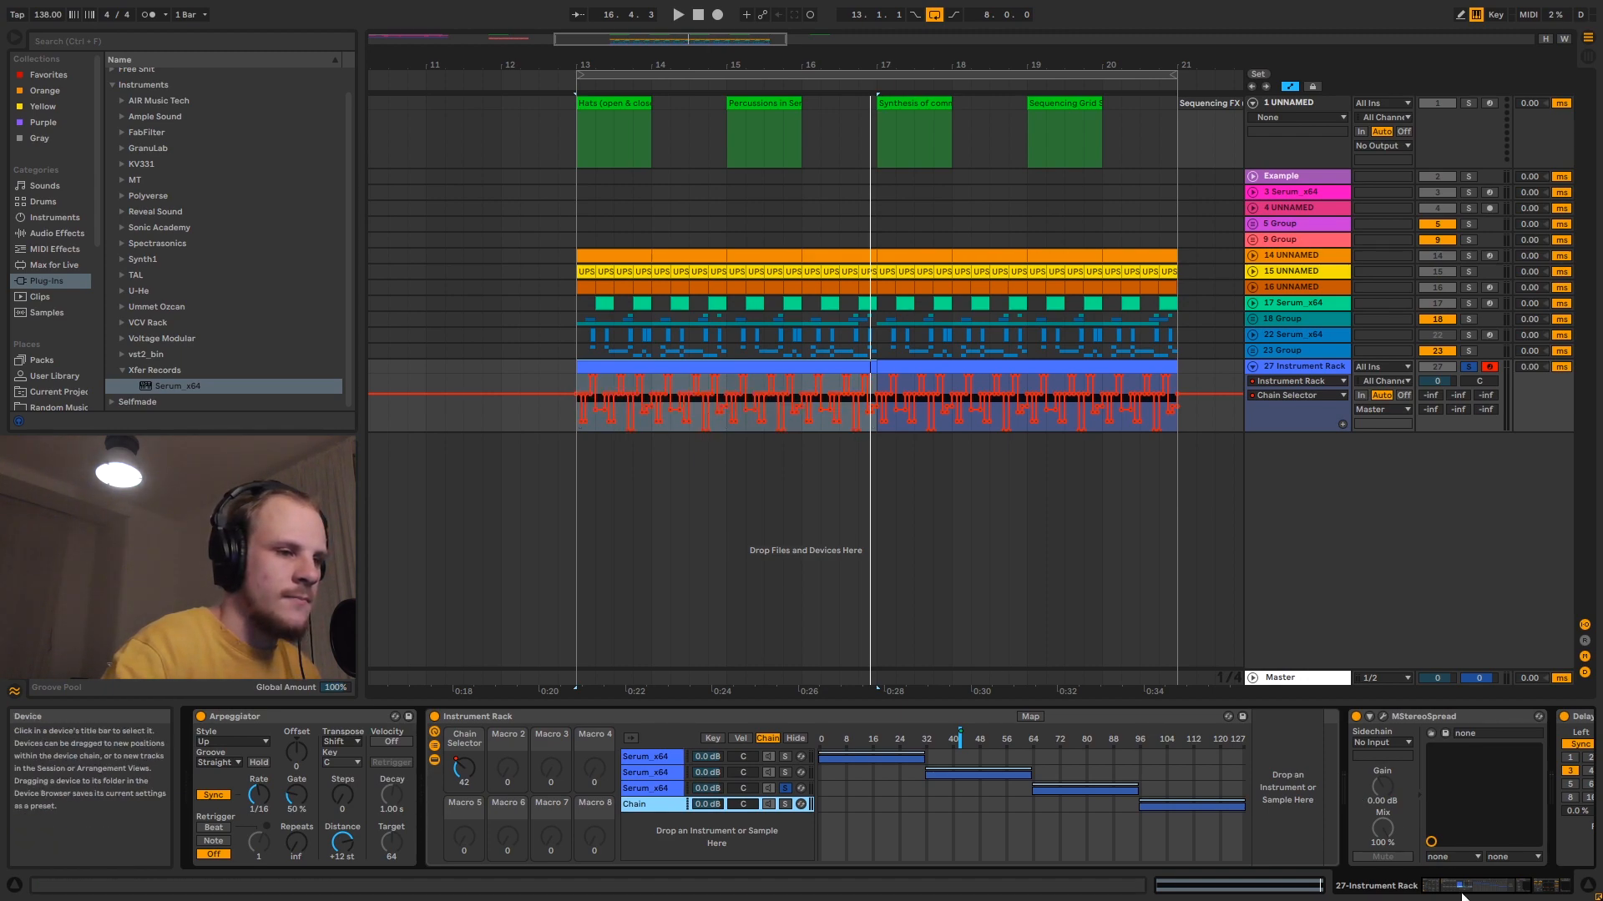
left_click(1503, 890)
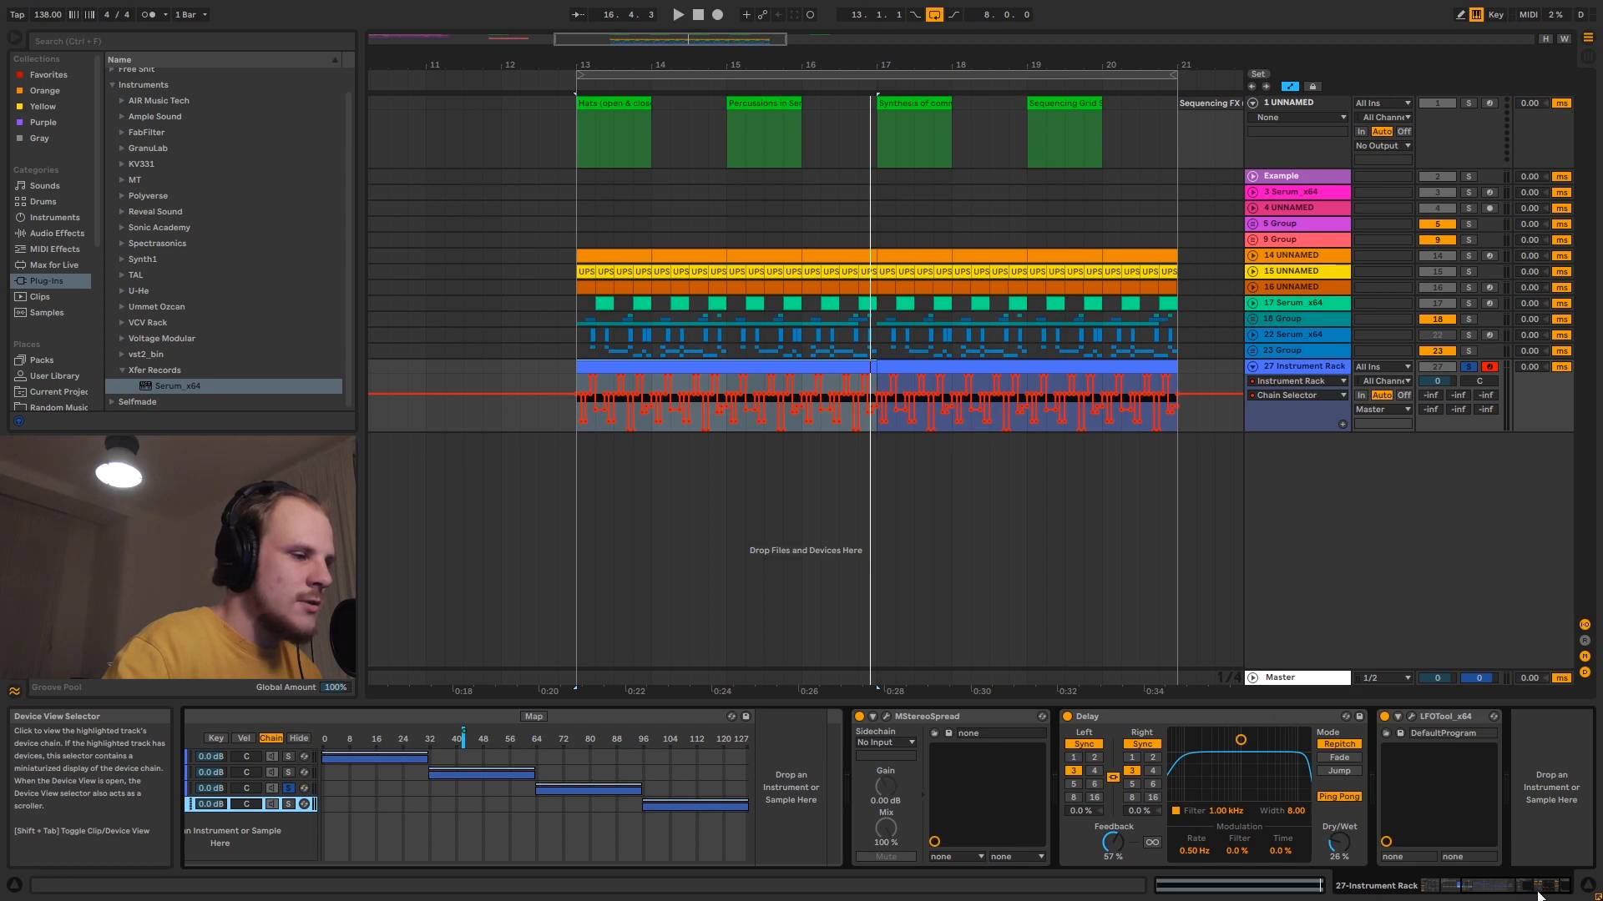
left_click(1067, 716)
left_click(859, 717)
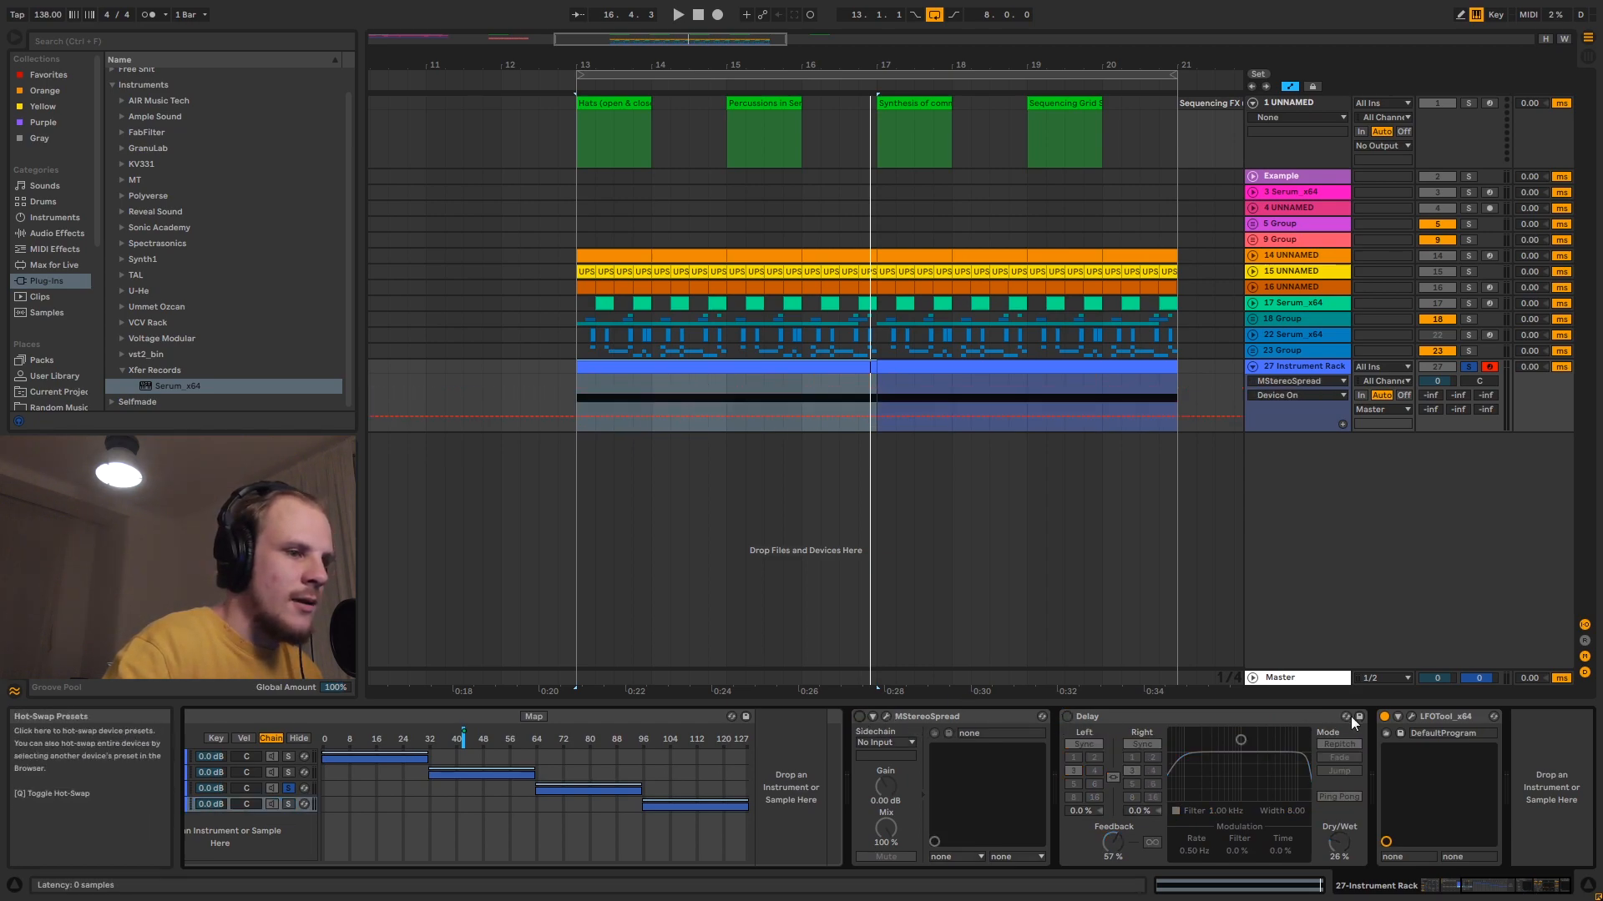
left_click(1384, 716)
left_click_drag(1469, 892, 1420, 884)
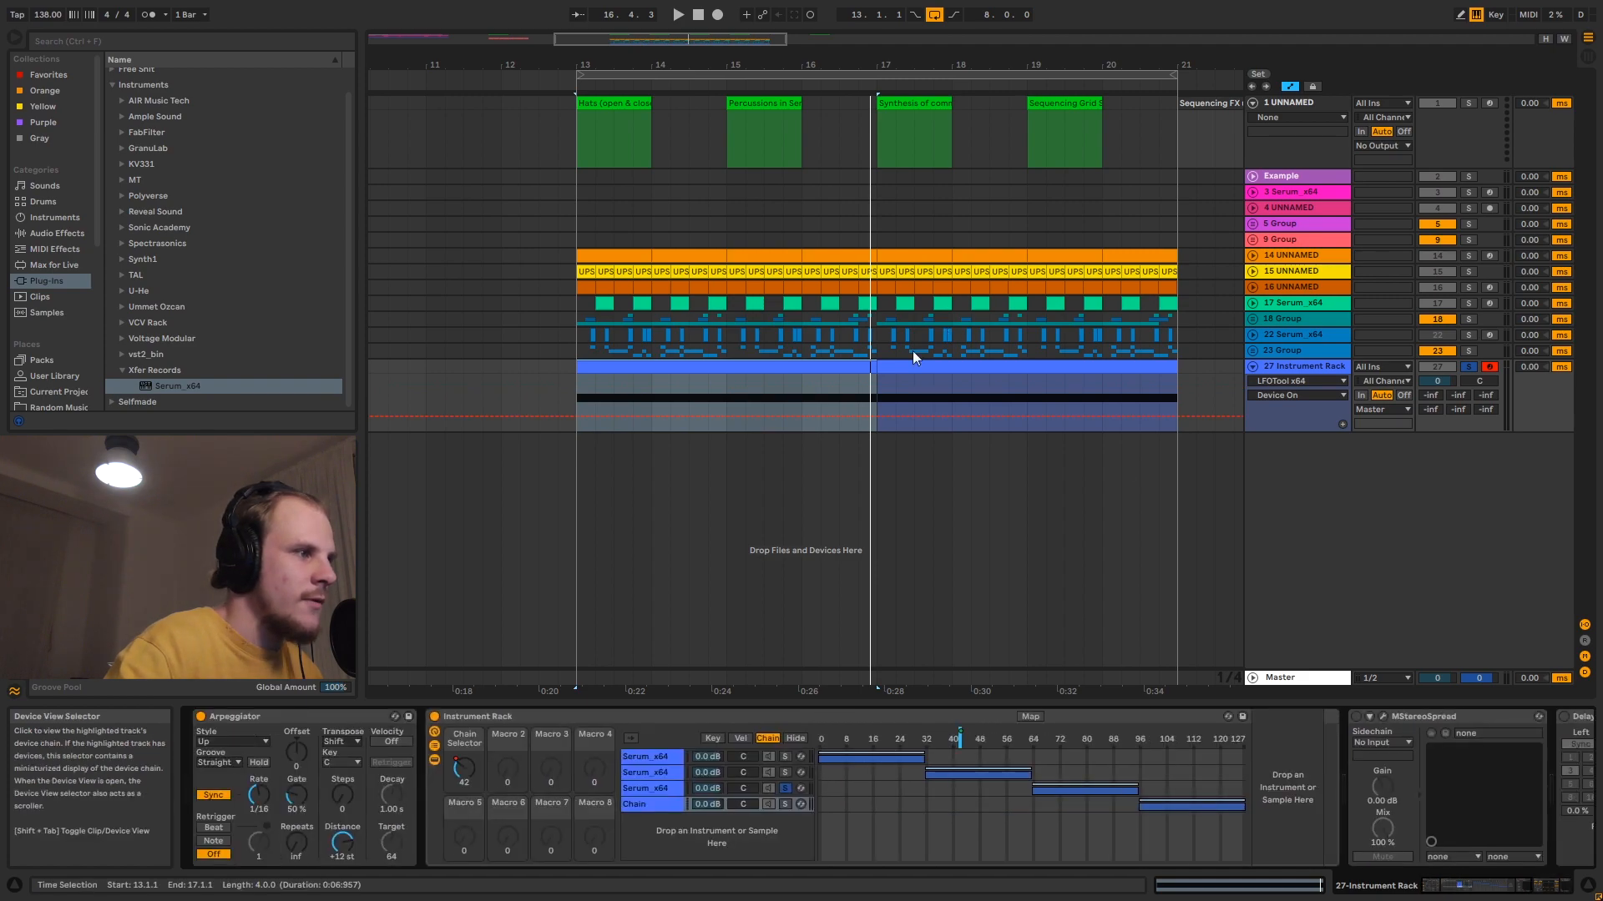
- Play the loop without the effects, then unsolo the third Serum chain and play it again
key("space")
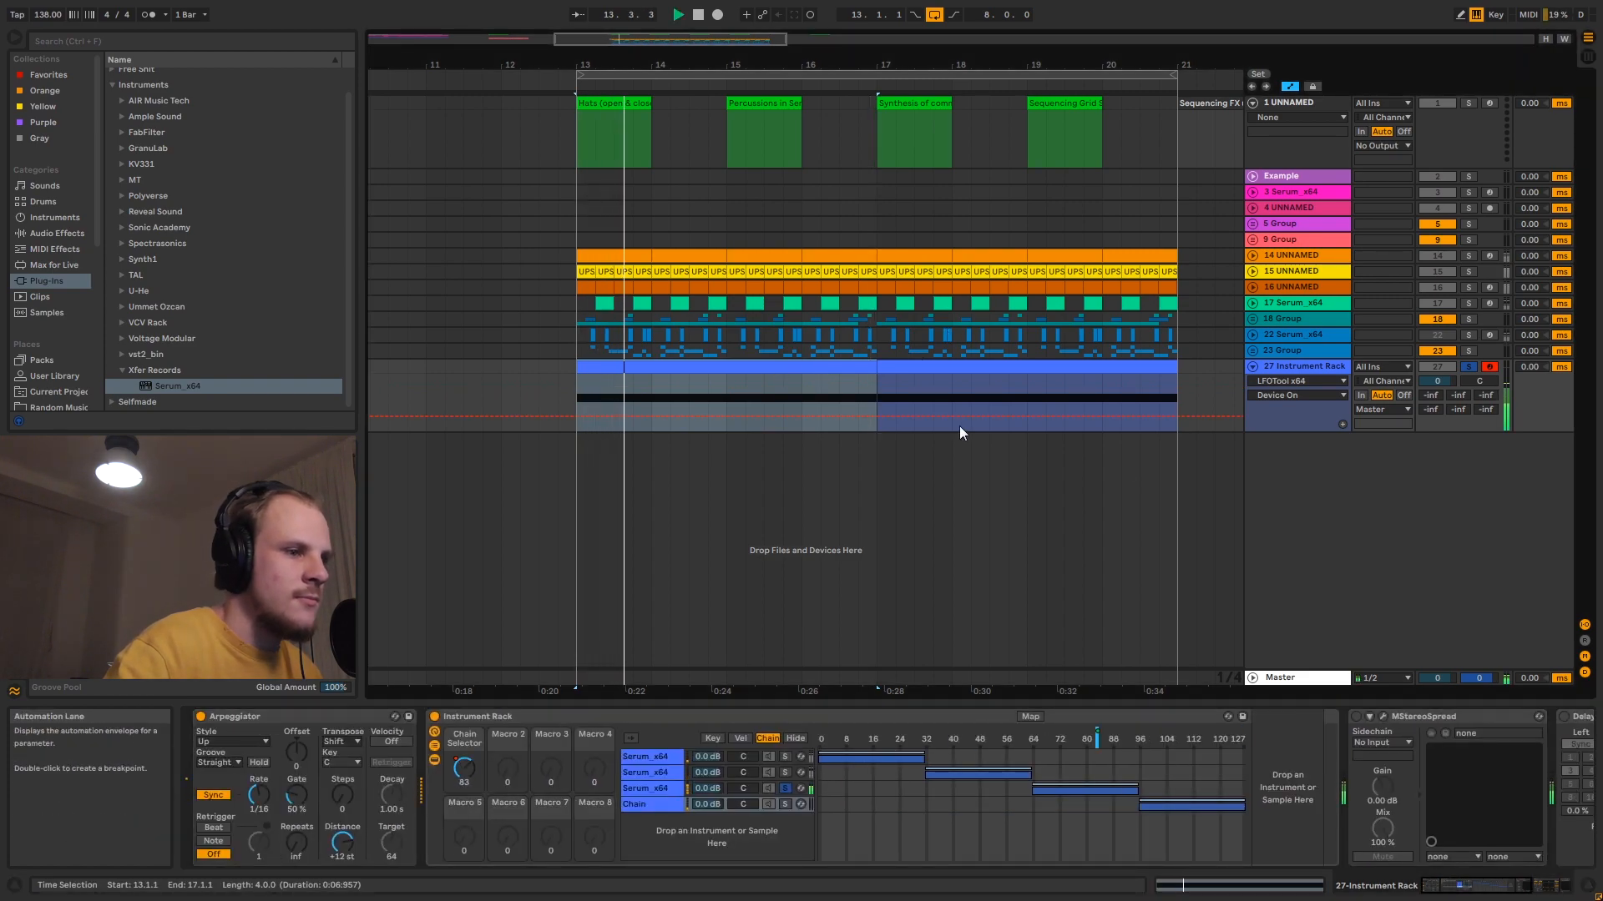
key("space")
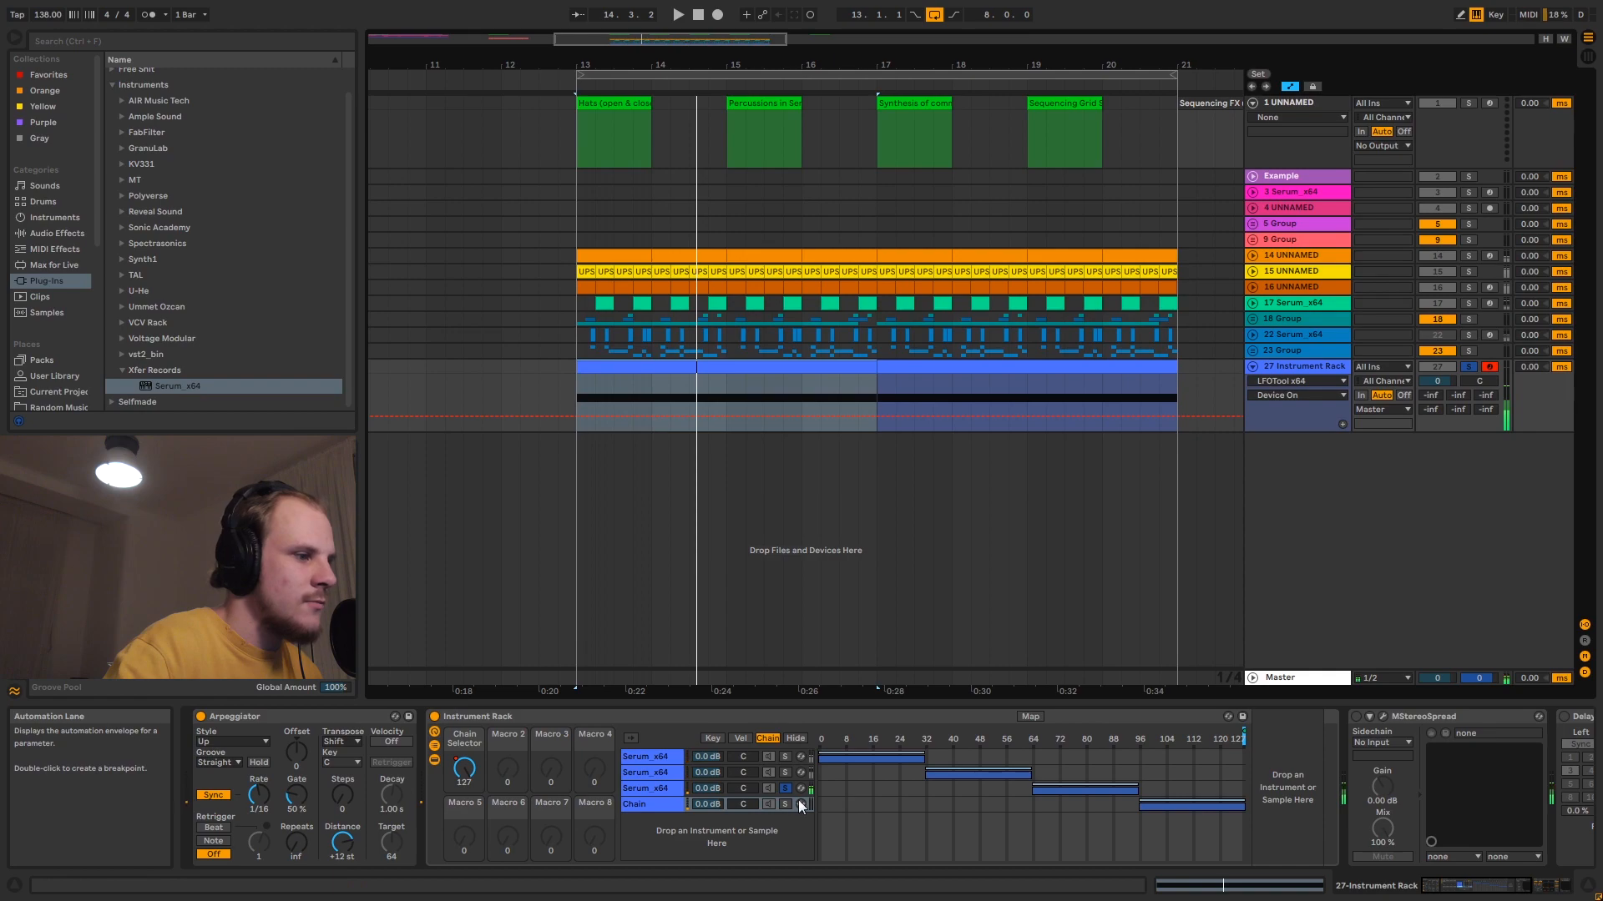
left_click(784, 788)
key("space")
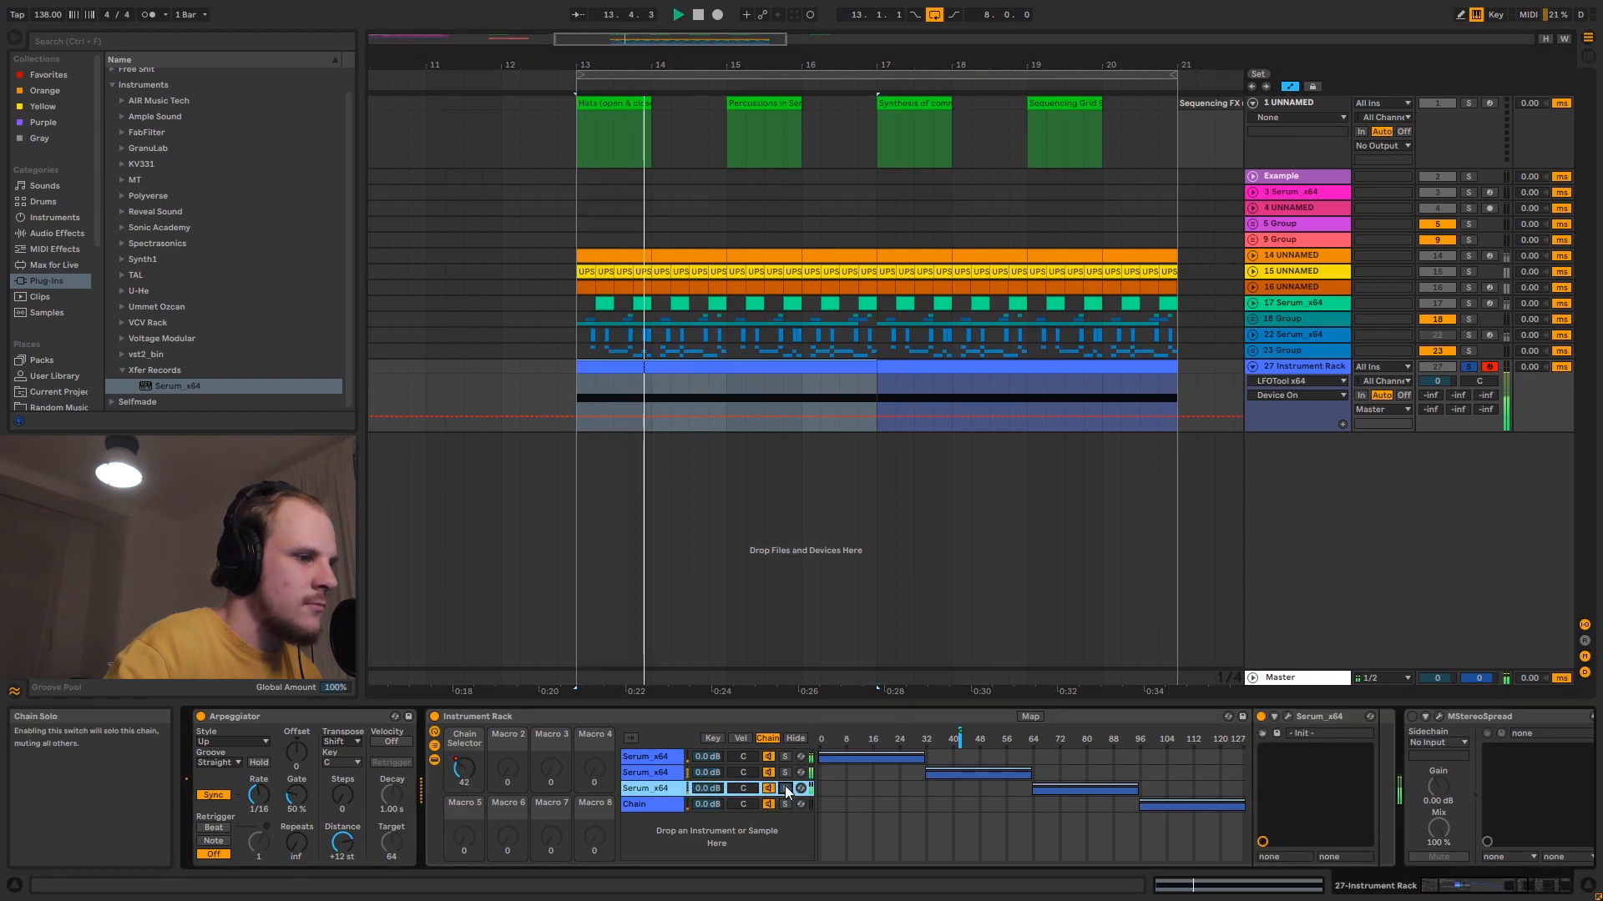
key("space")
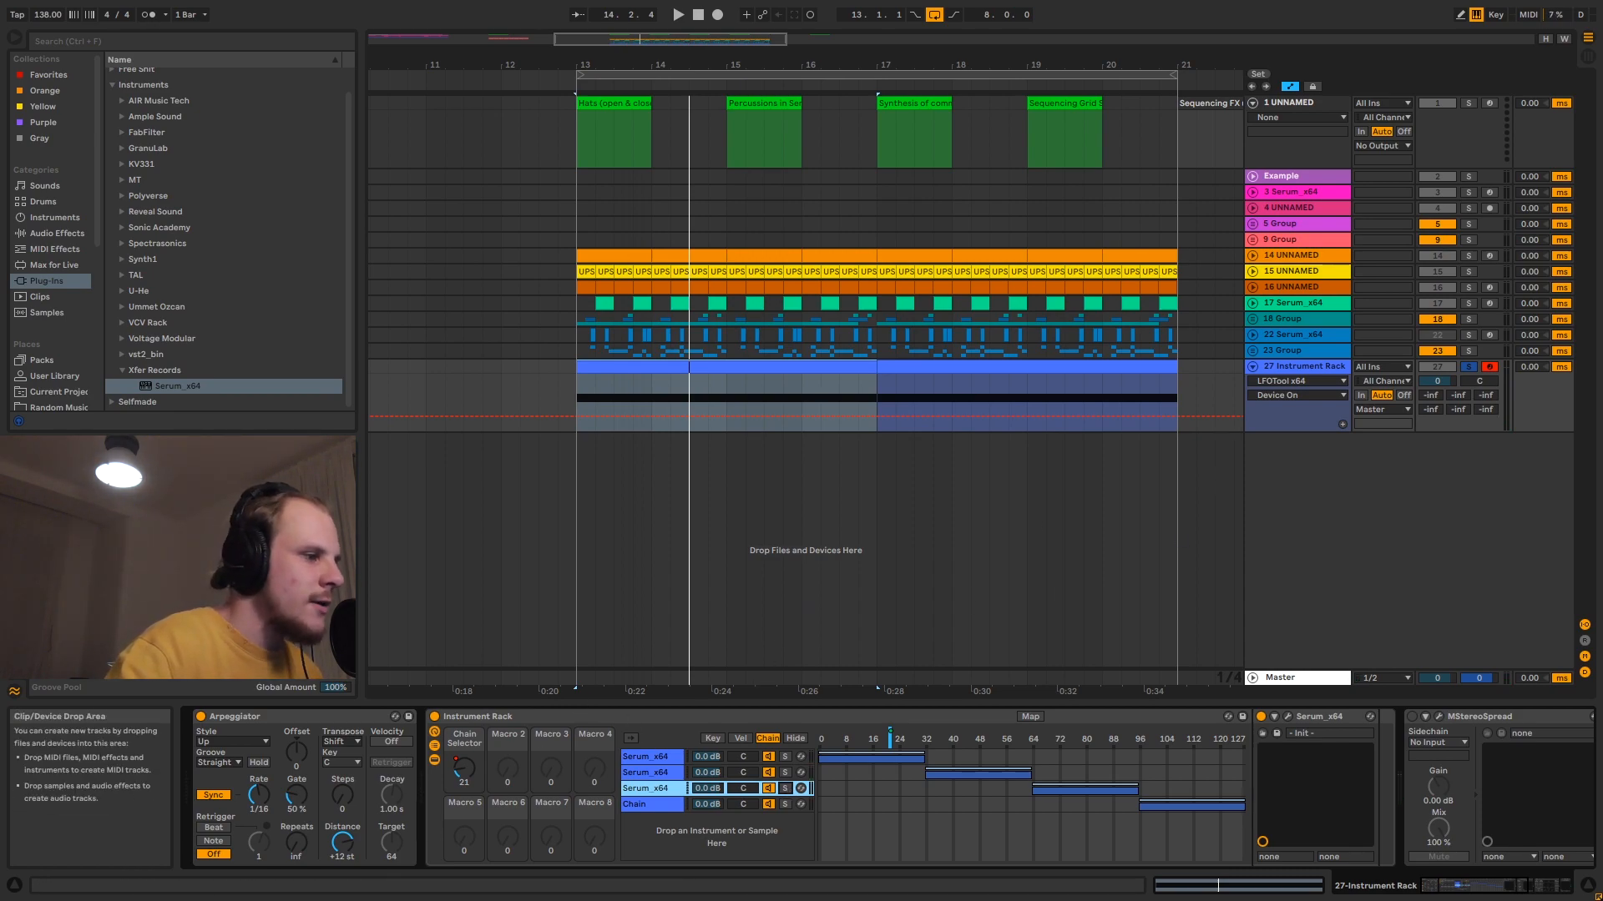
- Insert a new MIDI track and copy the Arpeggiator, MStereoSpread, Delay and LFOTool from the Instrument Rack track onto it
double_click(521, 714)
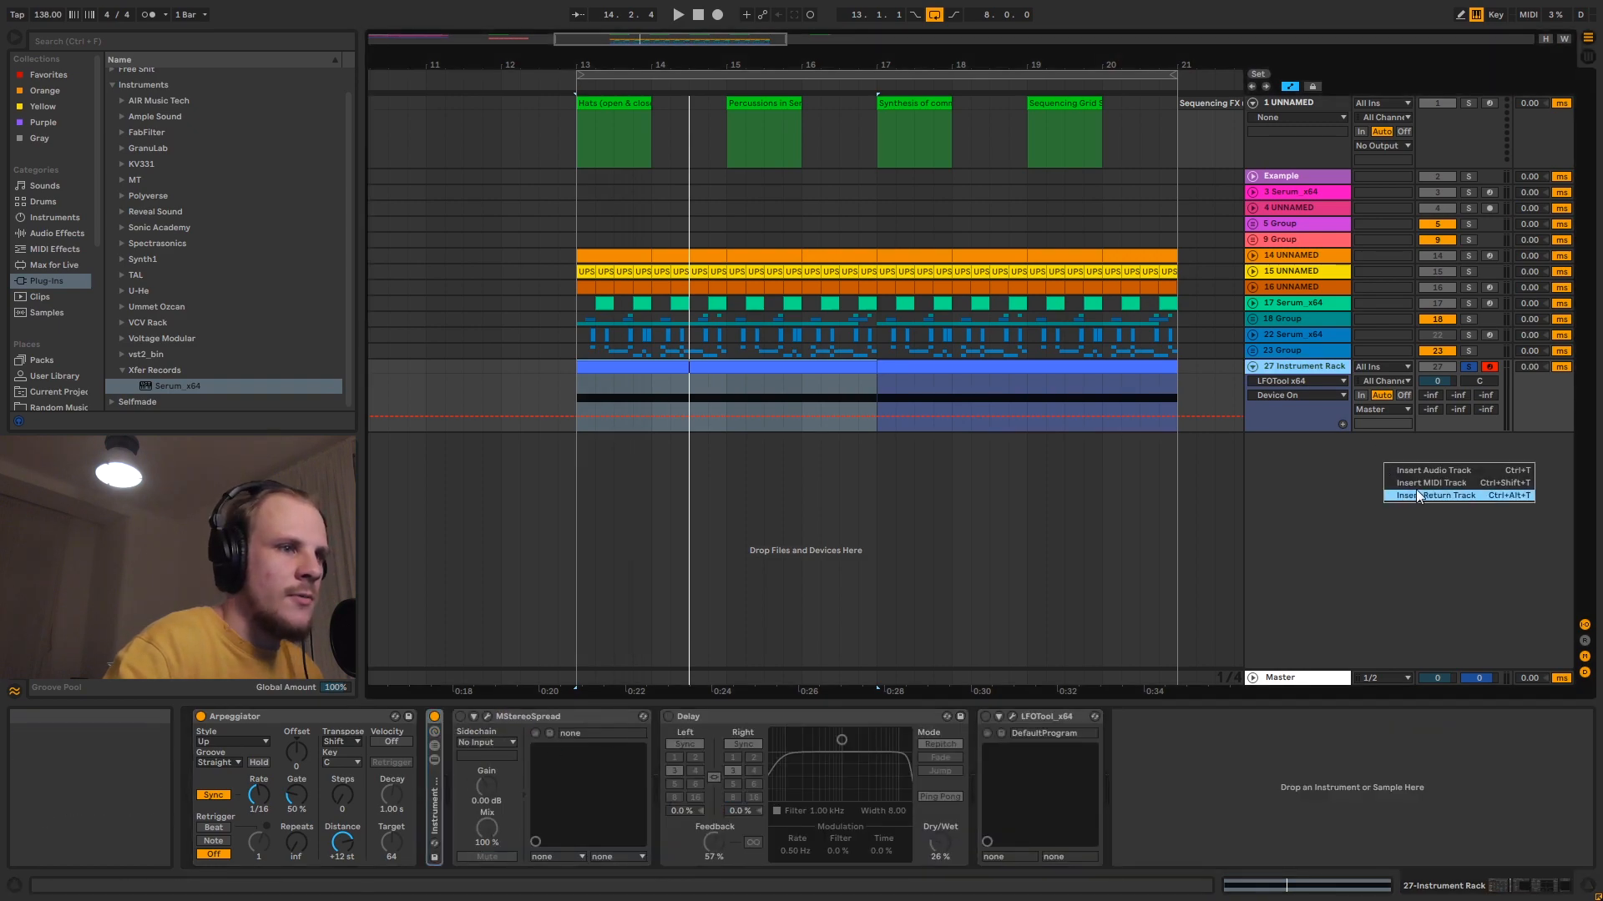
key("ctrl+shift+t")
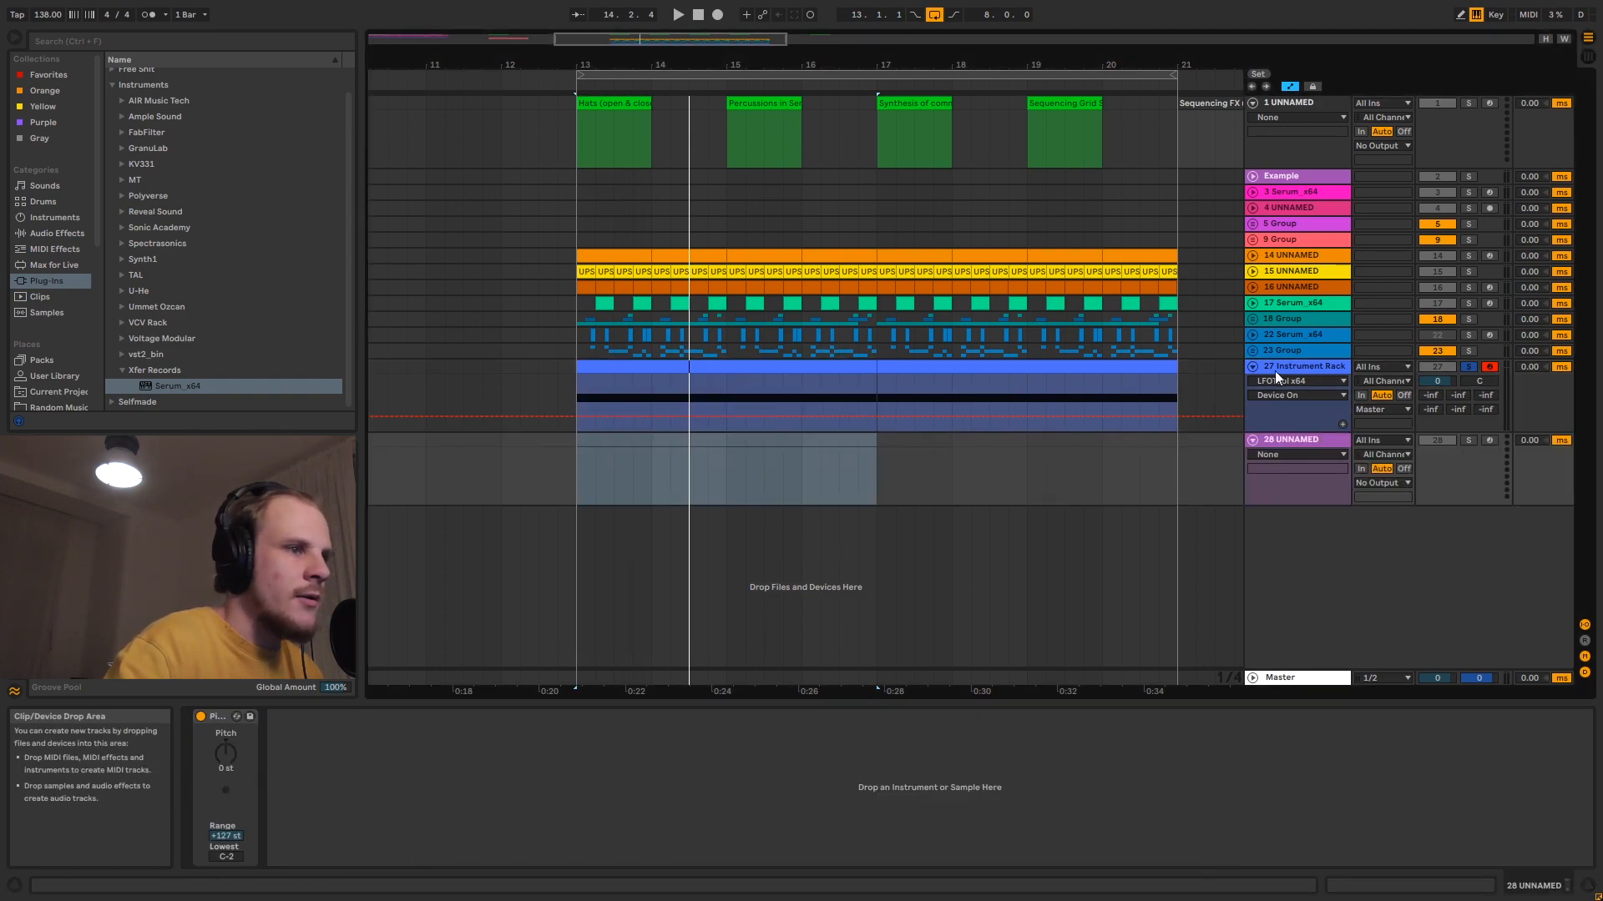
left_click(1275, 370)
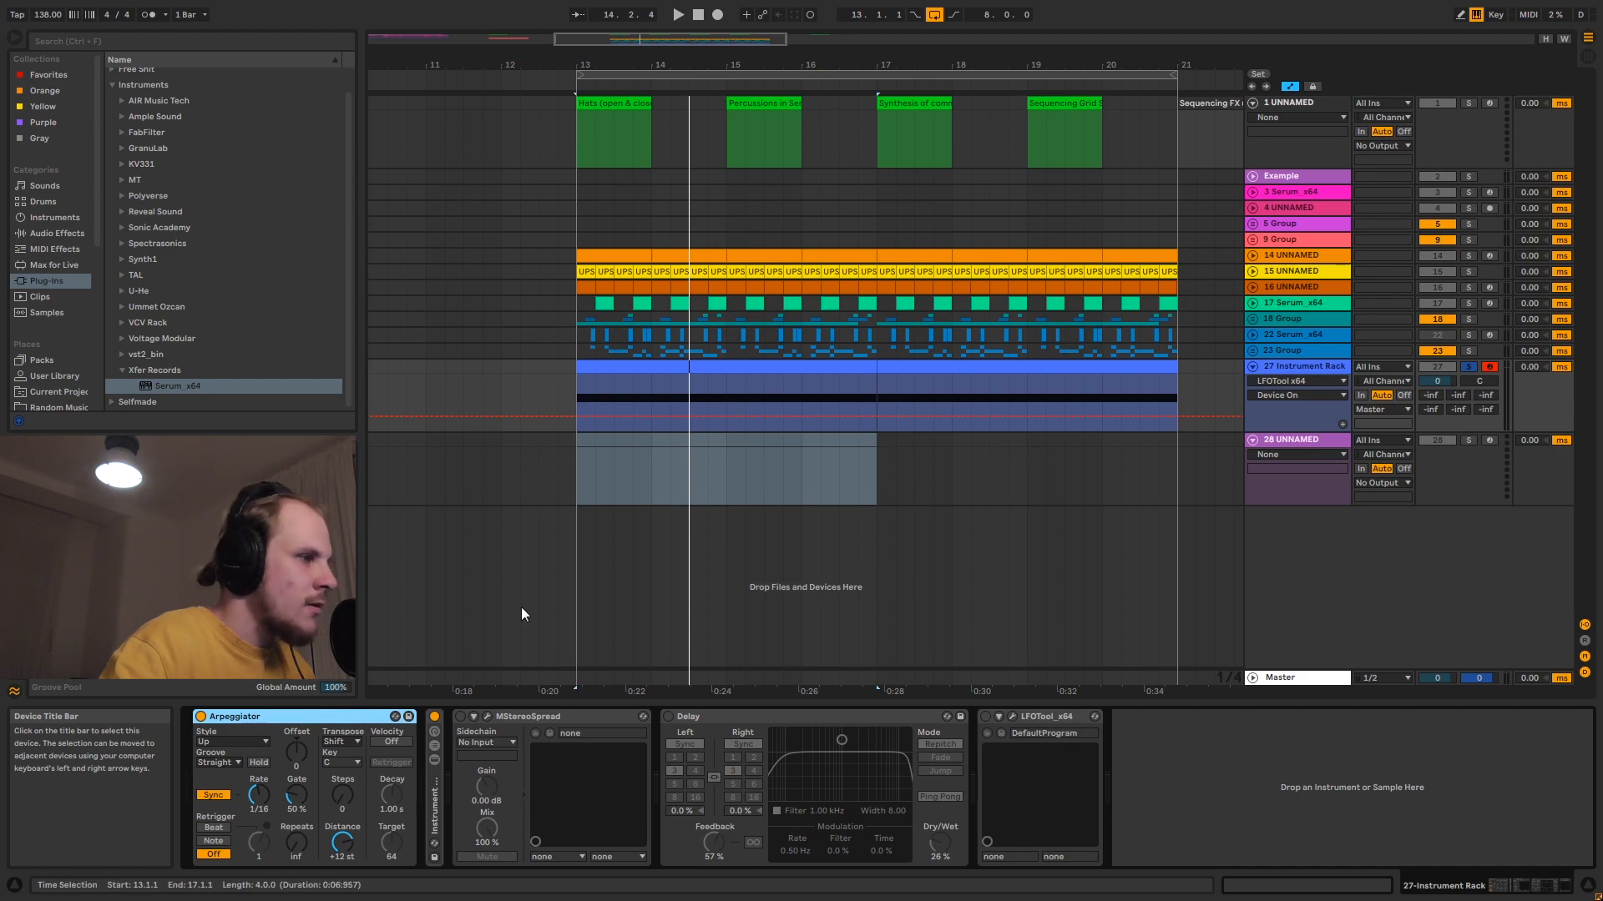
left_click(629, 462)
left_click(1289, 443)
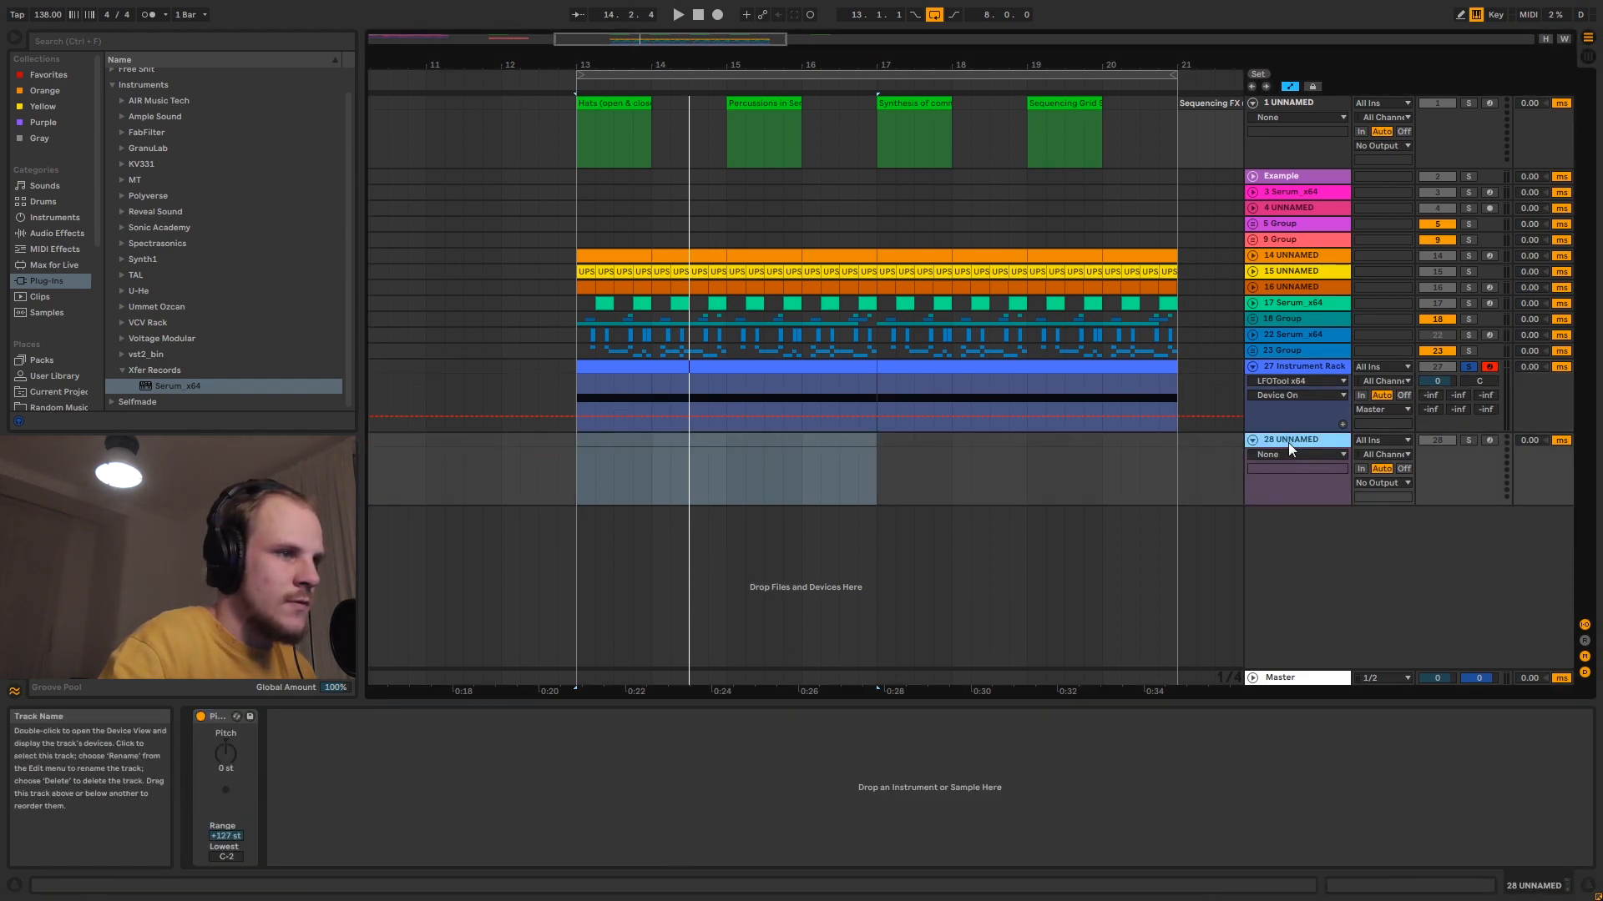
left_click(1063, 763)
key("ctrl+v")
left_click(1278, 365)
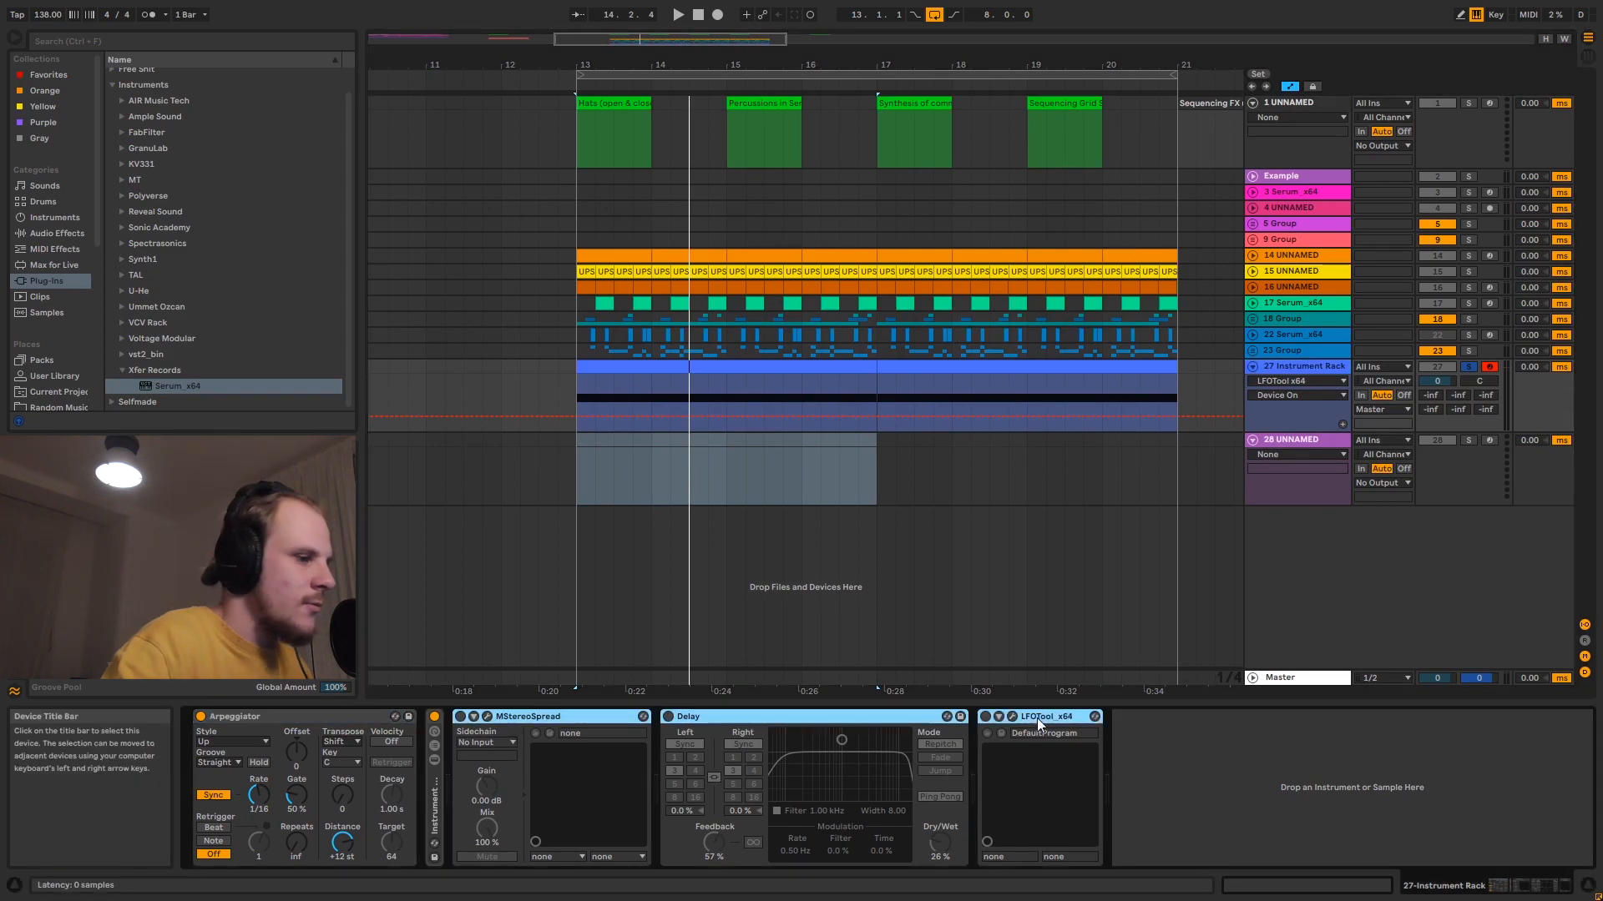
left_click(1299, 444)
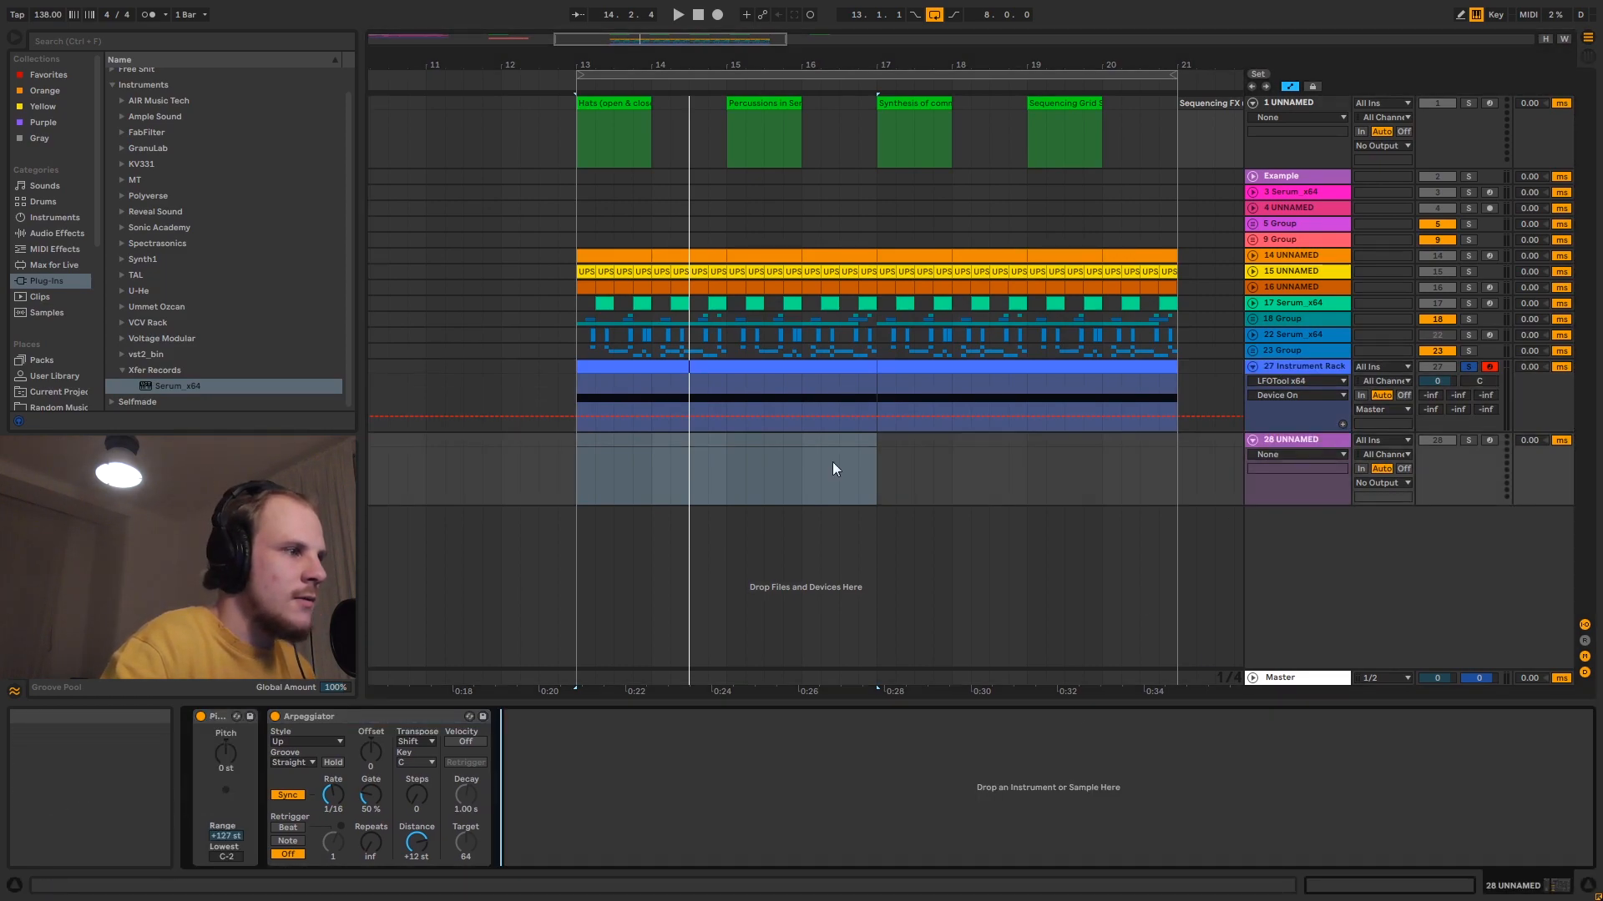
- Copy the Instrument Rack track's MIDI clips from bars 13 to 21 onto the new track, starting at bar 13
left_click(814, 361)
left_click(916, 362)
key("ctrl+c")
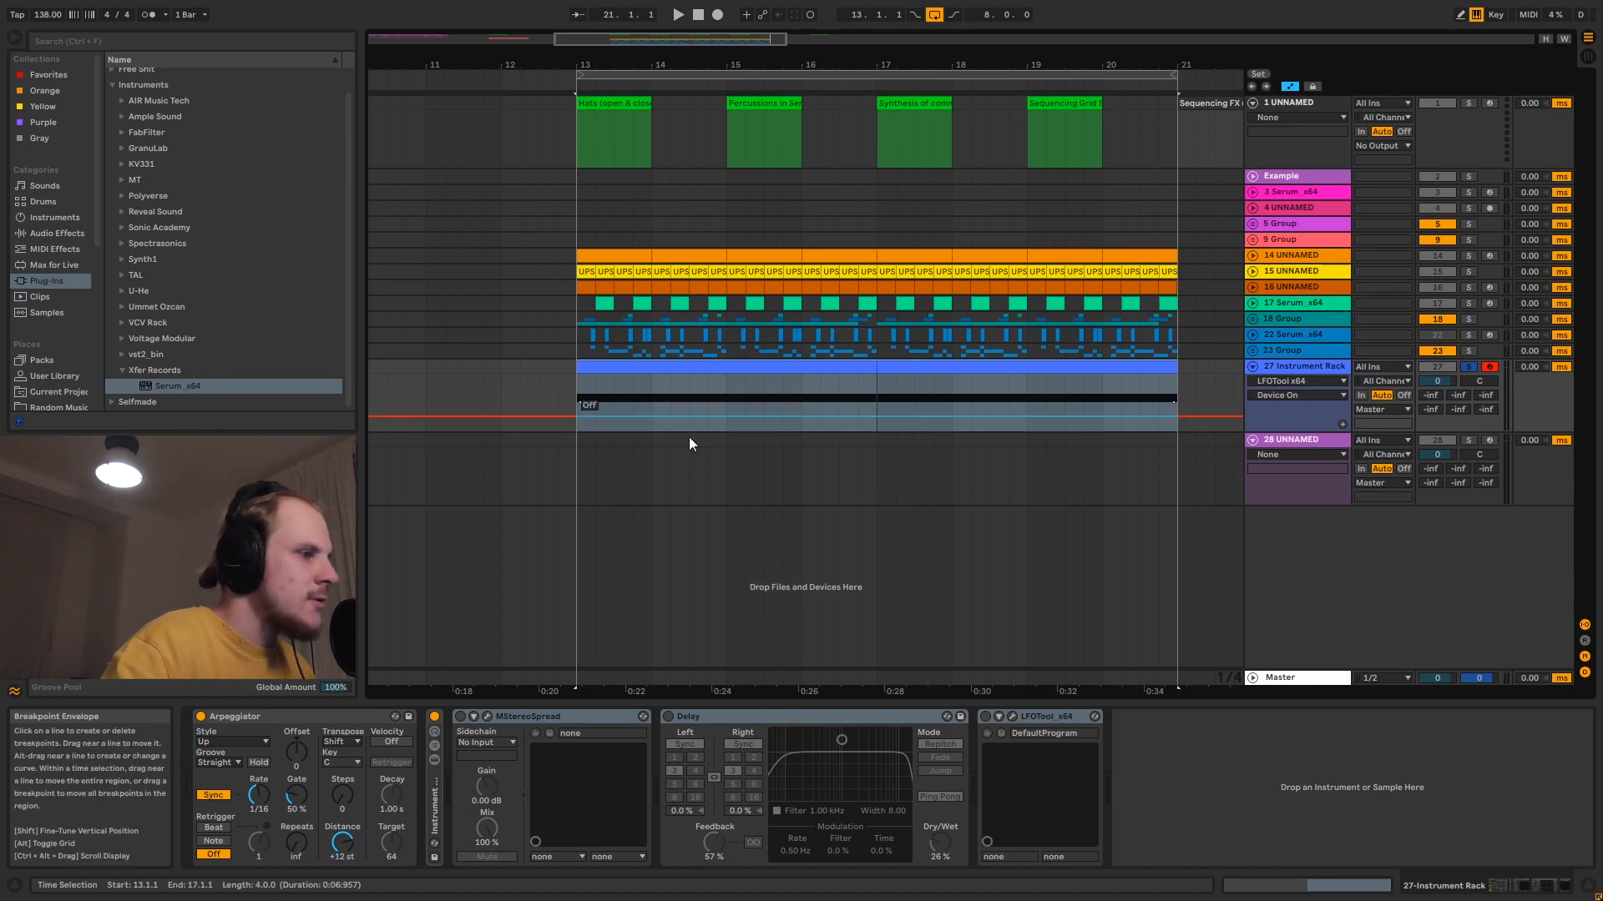
left_click(594, 443)
left_click(577, 442)
key("ctrl+v")
- Add an empty Instrument Rack between the Arpeggiator and MStereoSpread on the new track
left_click(1294, 443)
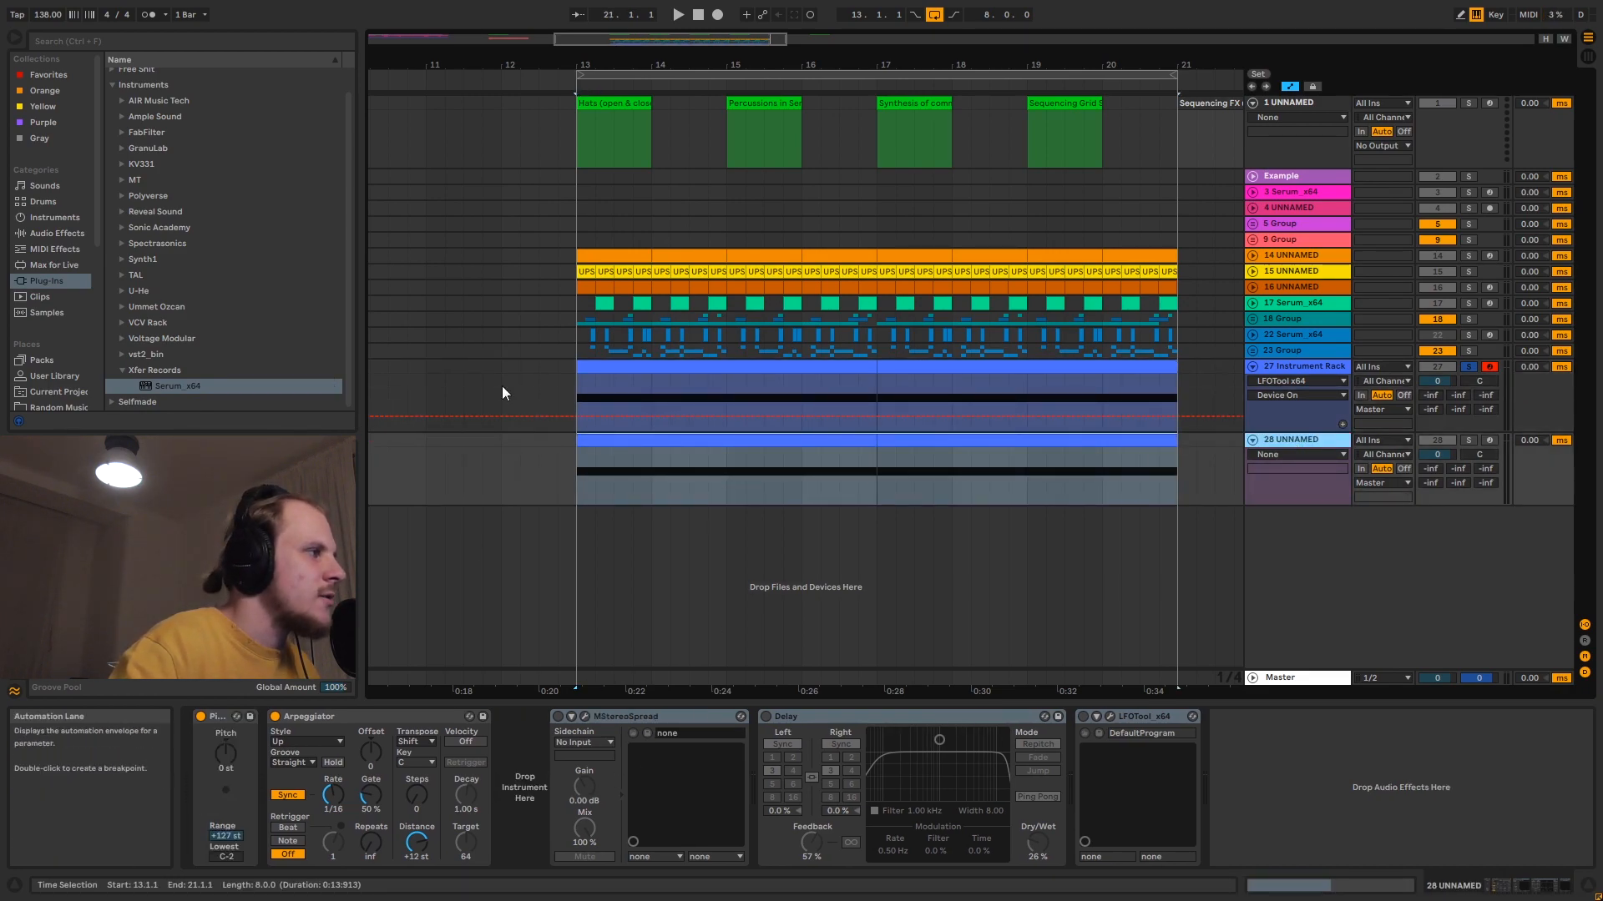
left_click(60, 218)
left_click_drag(163, 171, 526, 784)
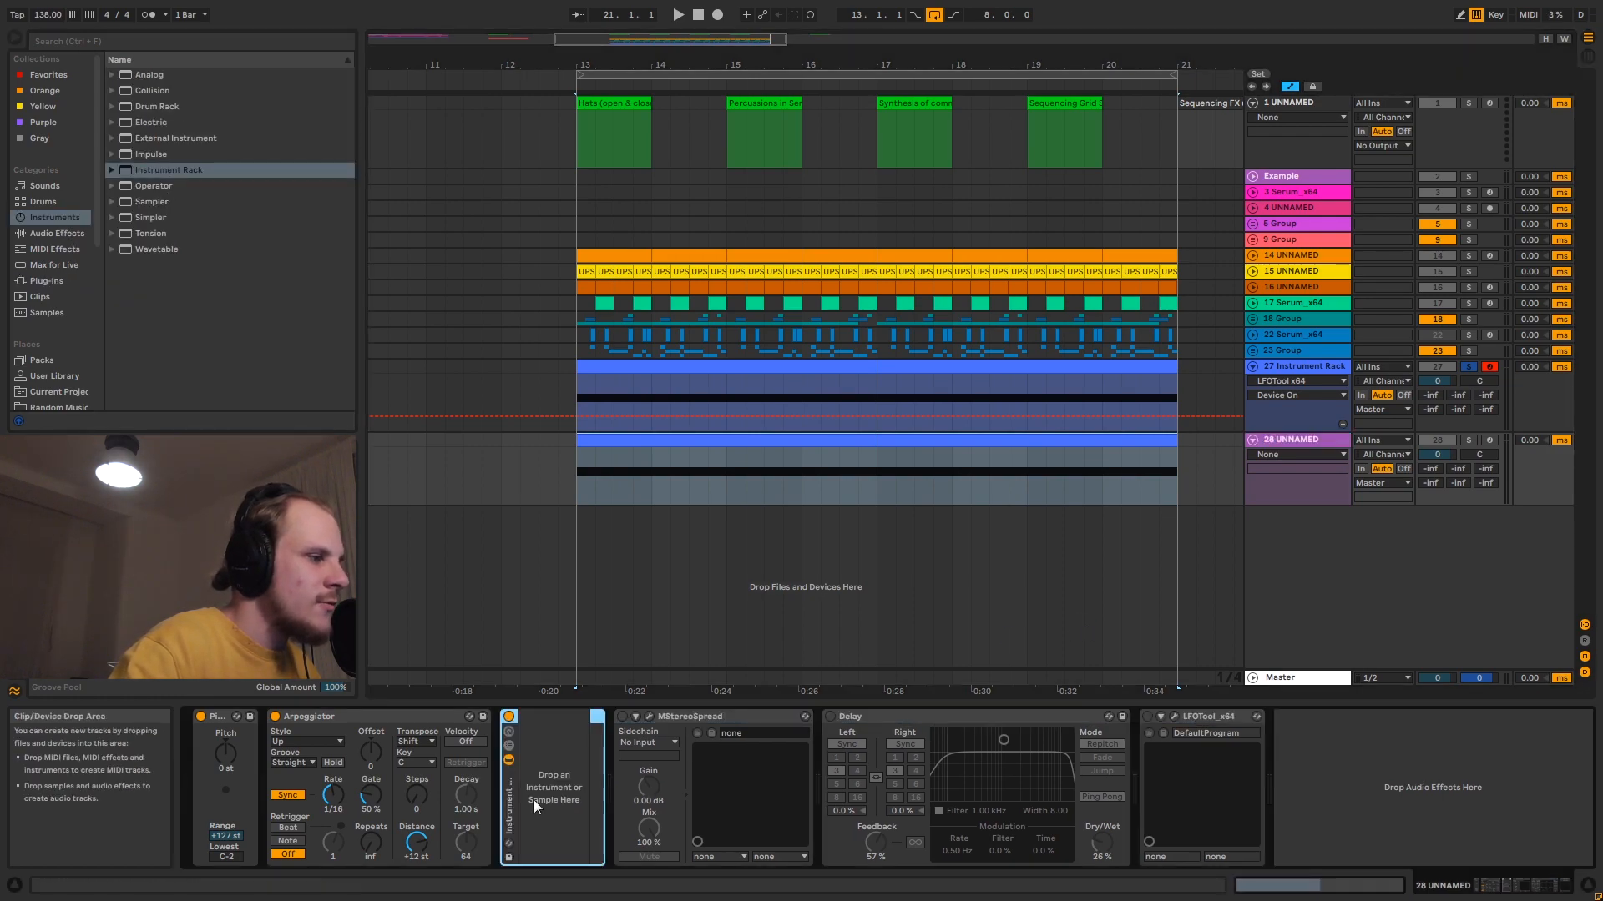
- Show the new rack's chain list, create a chain and duplicate it until there are four chains
left_click(509, 745)
right_click(581, 789)
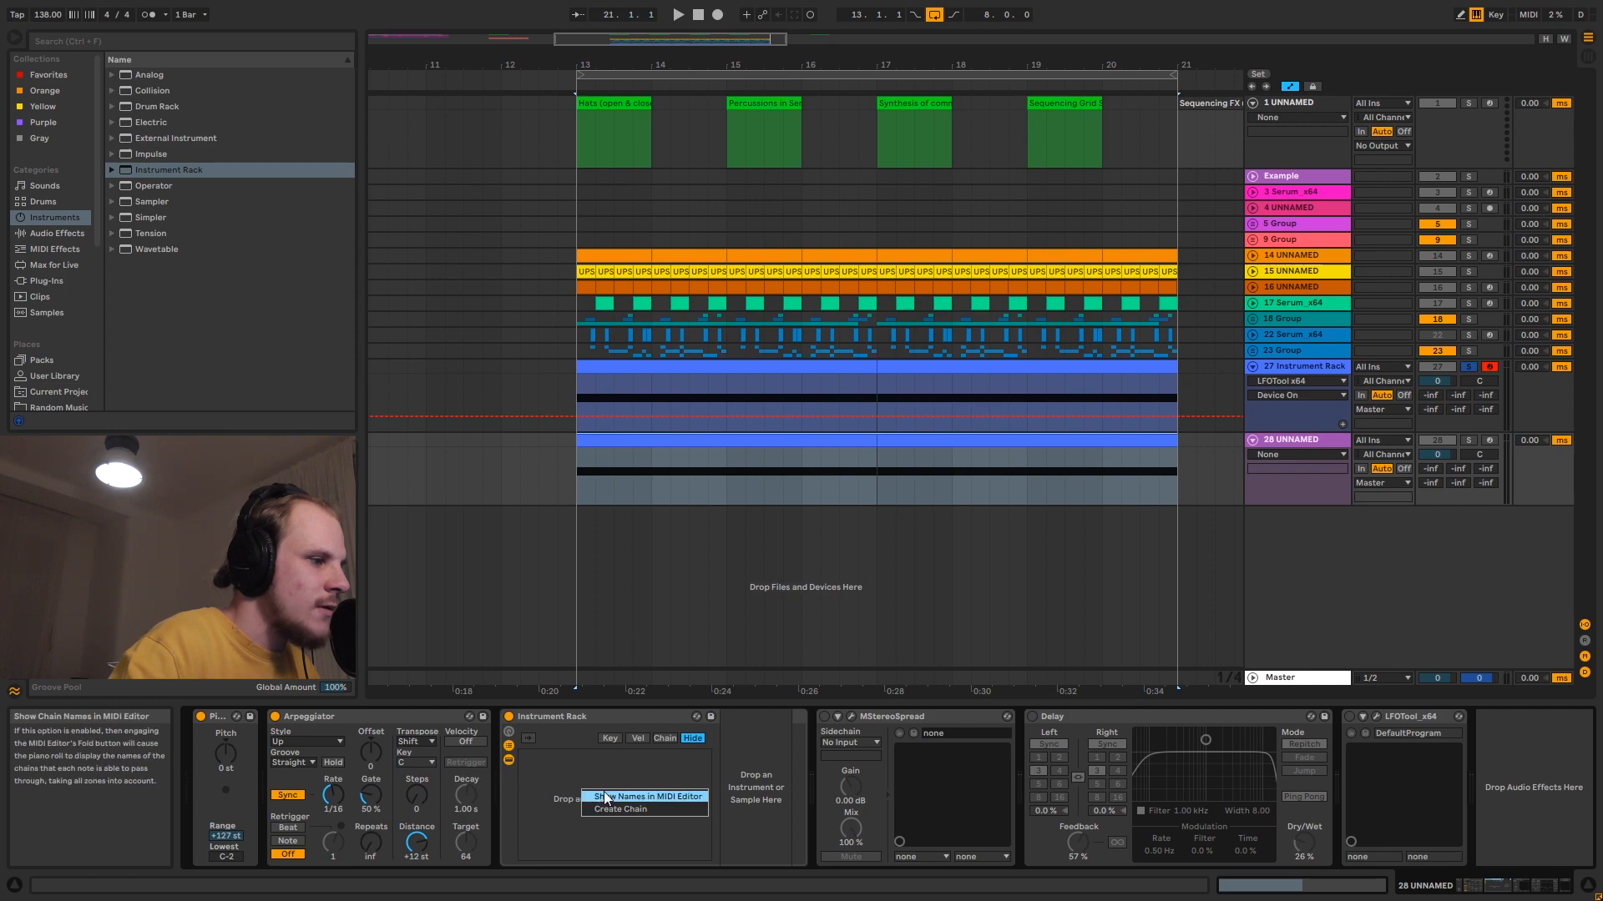
left_click(599, 812)
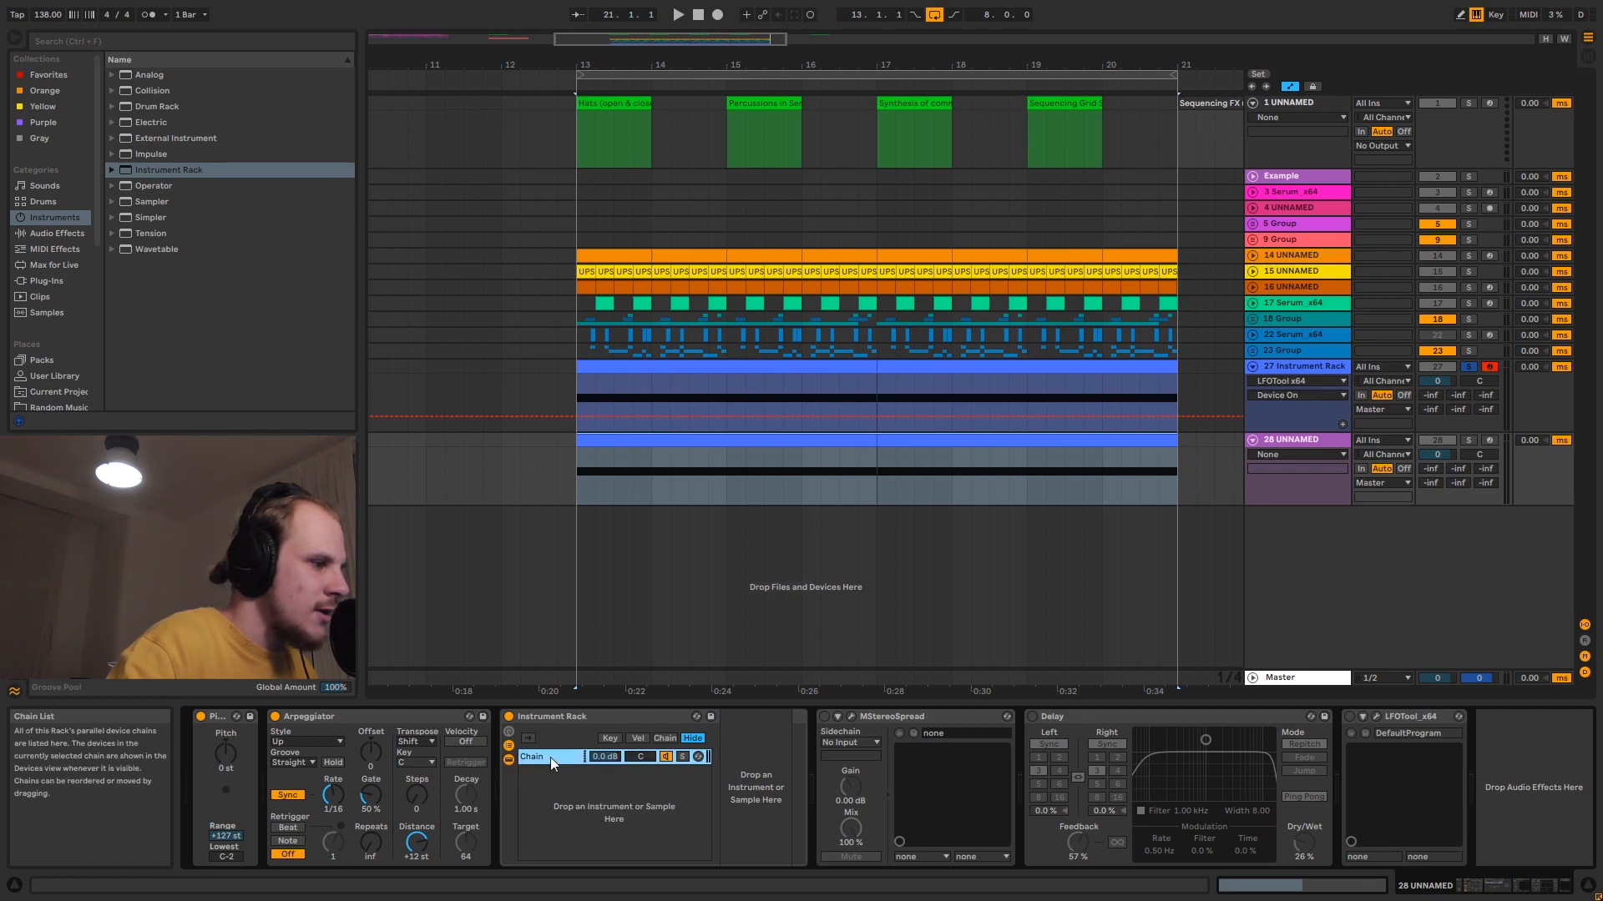
key("ctrl+d")
key("ctrl+d")
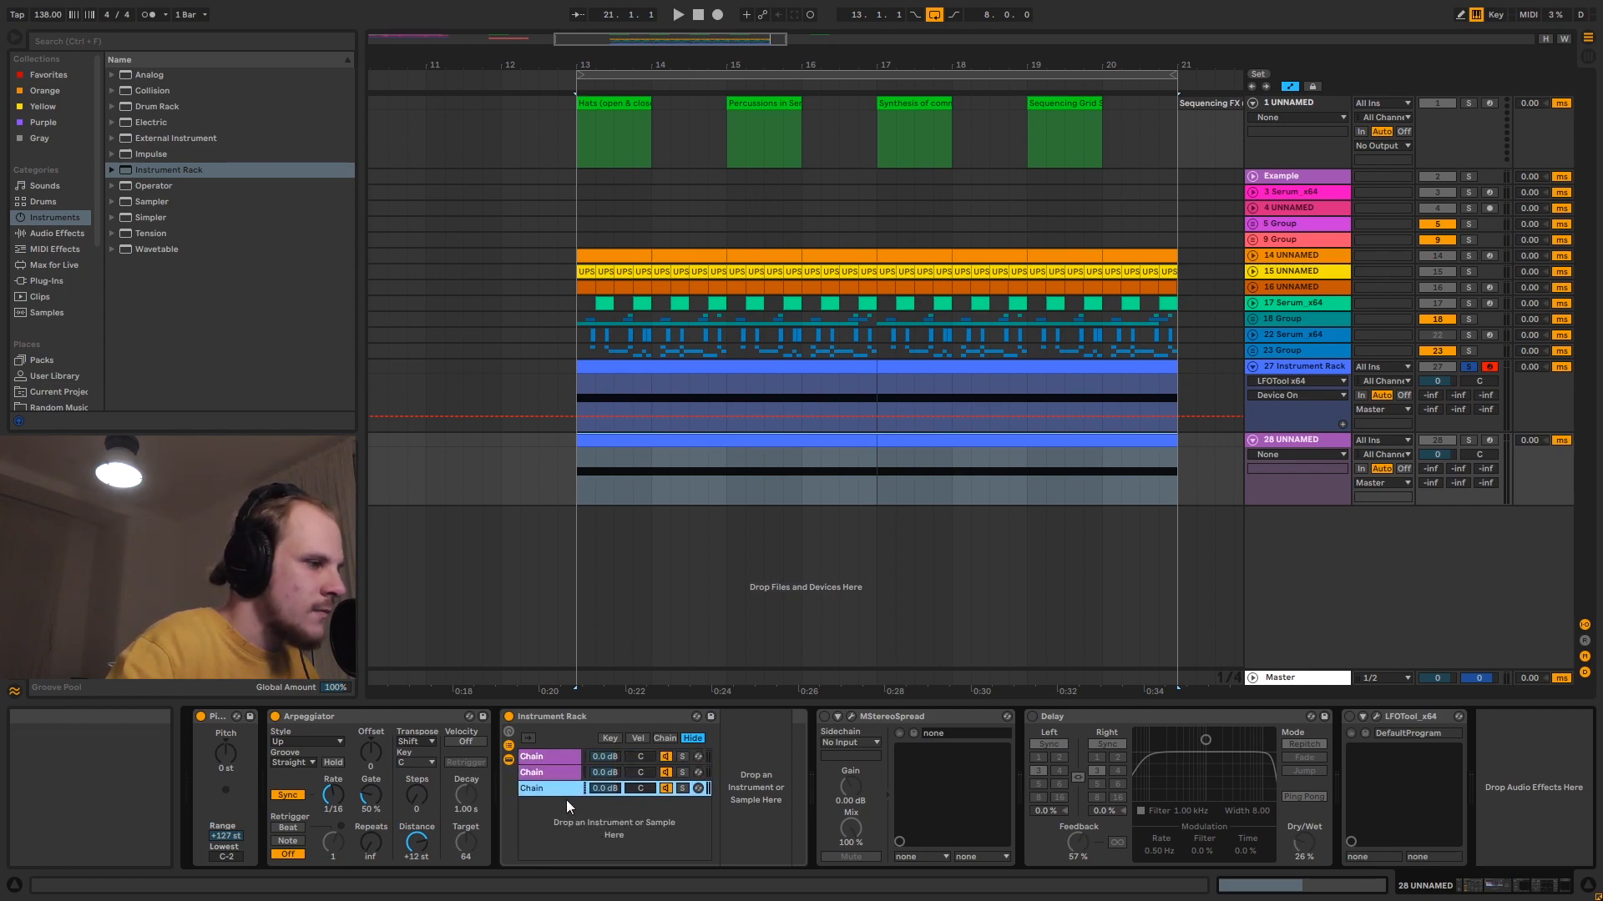
key("ctrl+d")
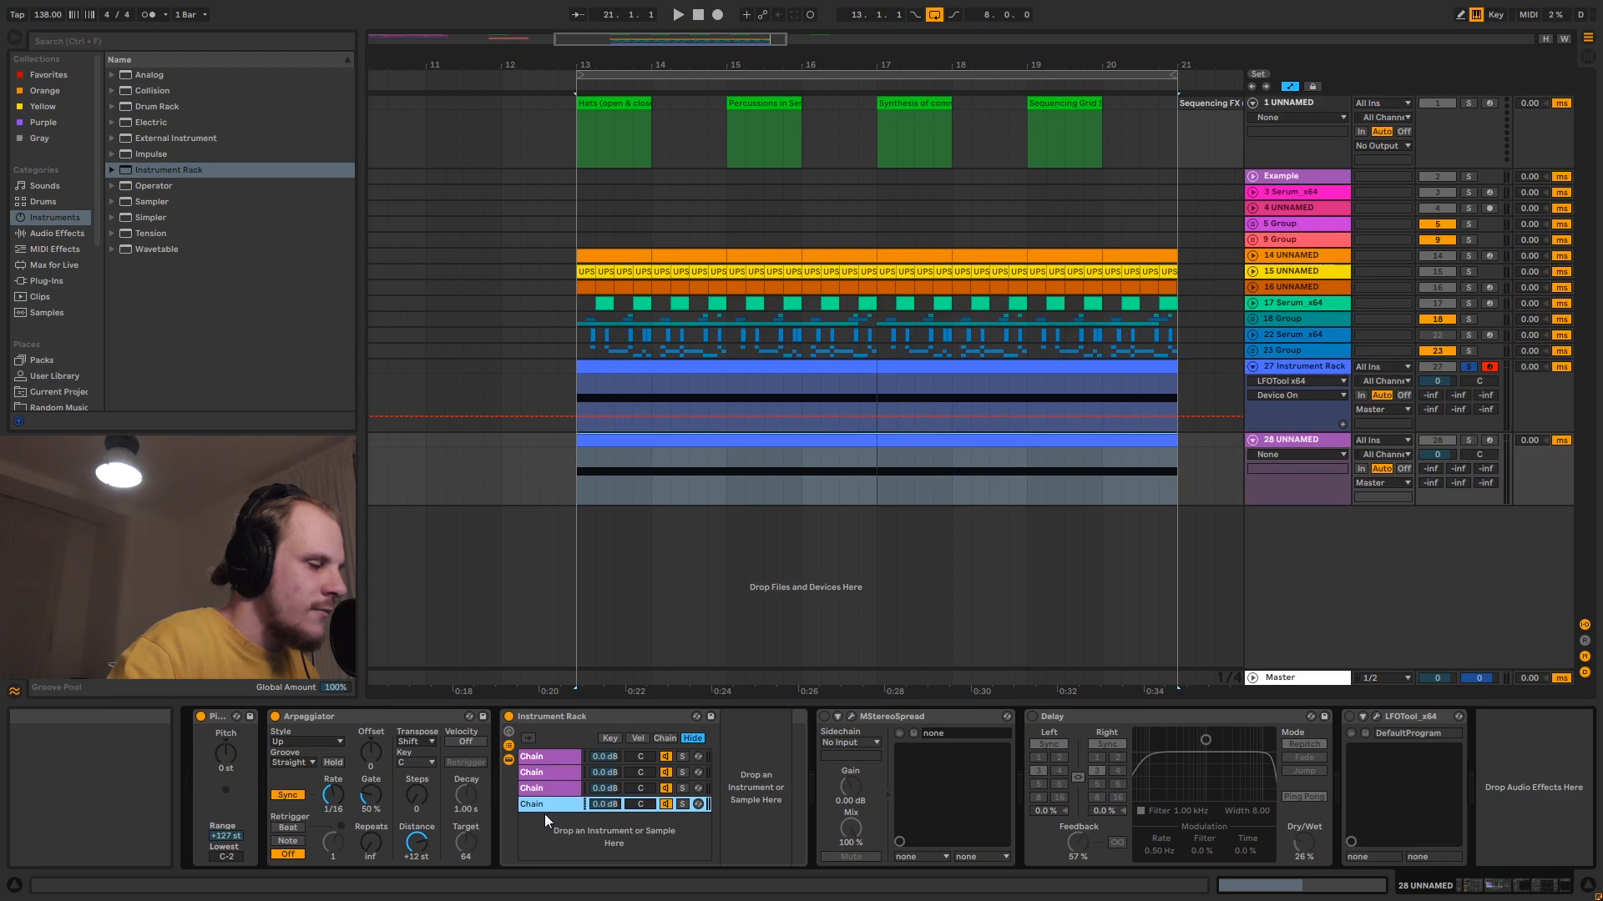
left_click(565, 759)
left_click(558, 792)
left_click(551, 804)
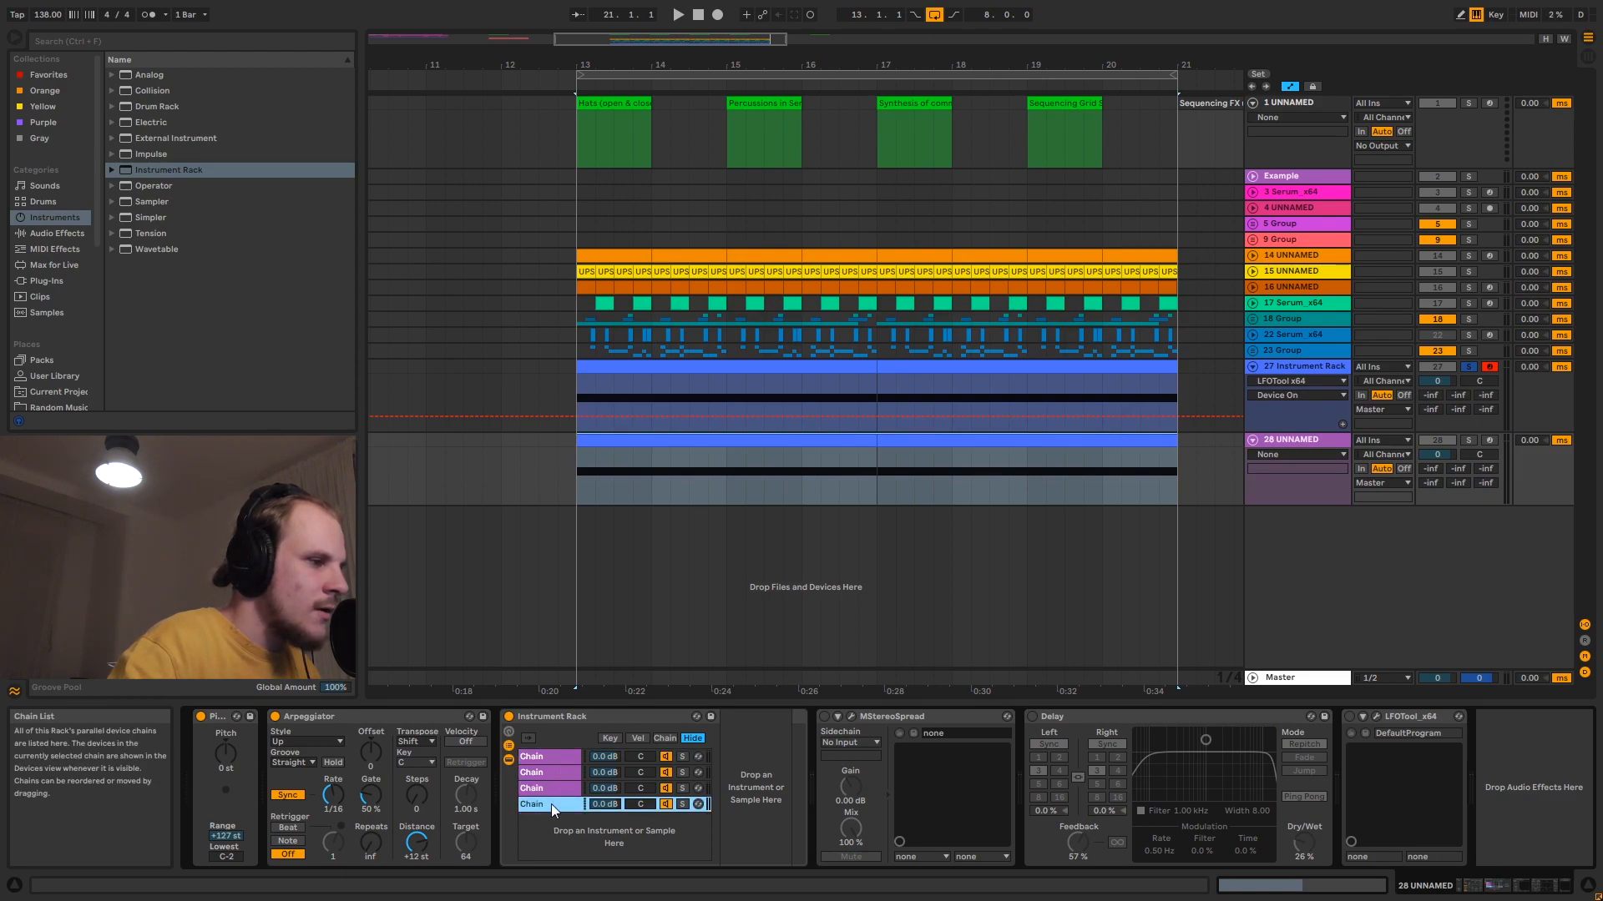
- Extend the chain select zones of all four chains to the full 0 to 127 range and distribute the ranges equally
left_click(665, 739)
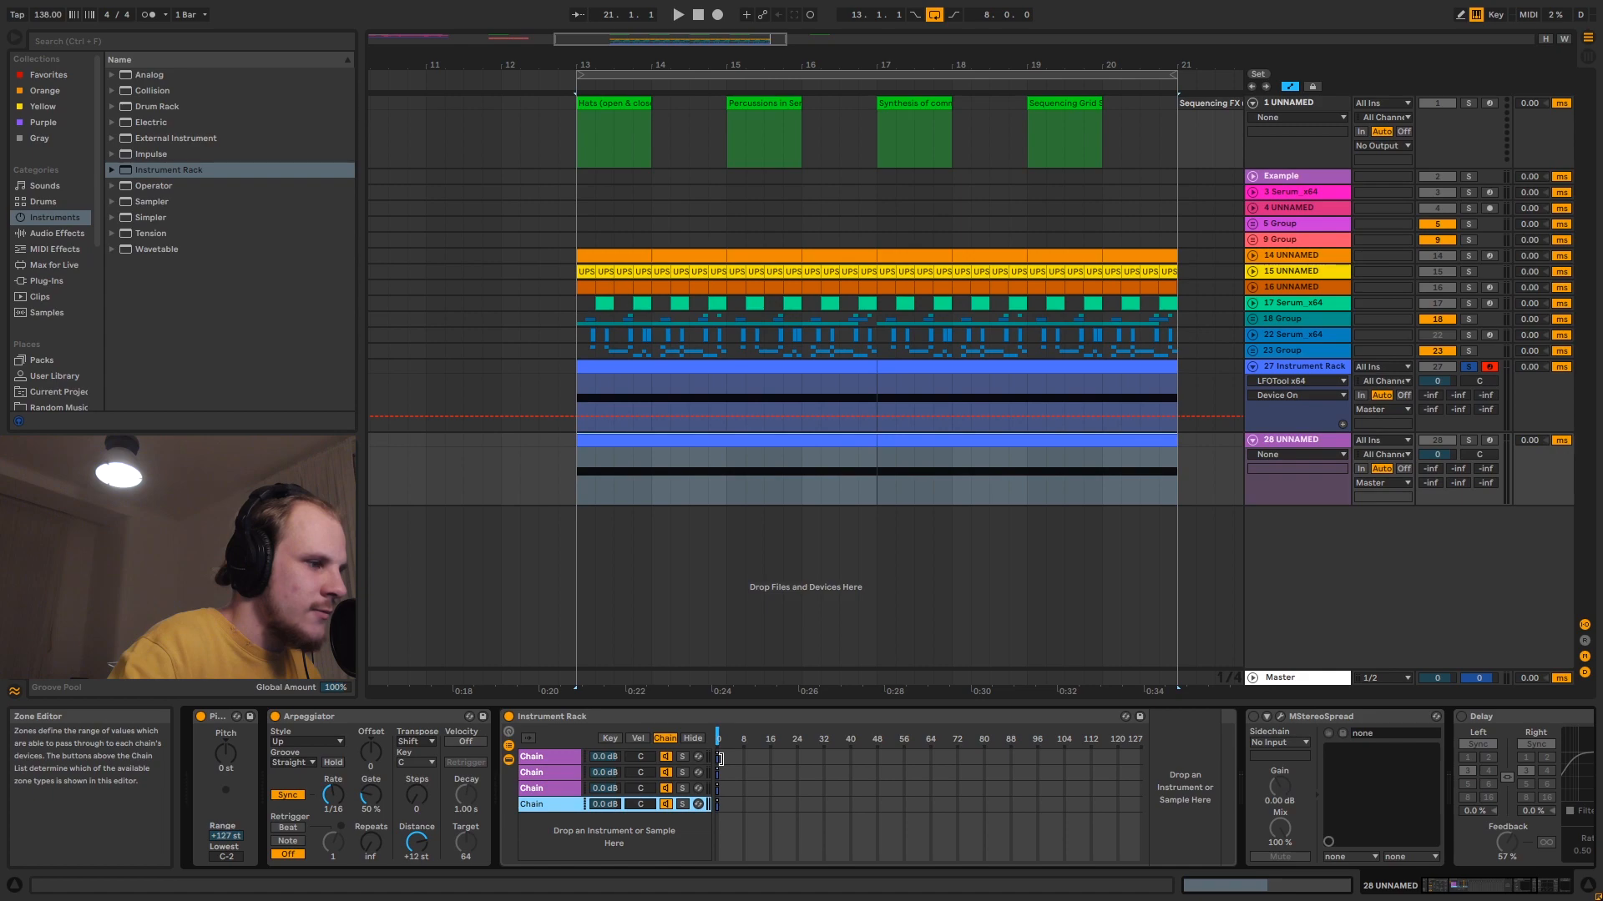
key("ctrl+a")
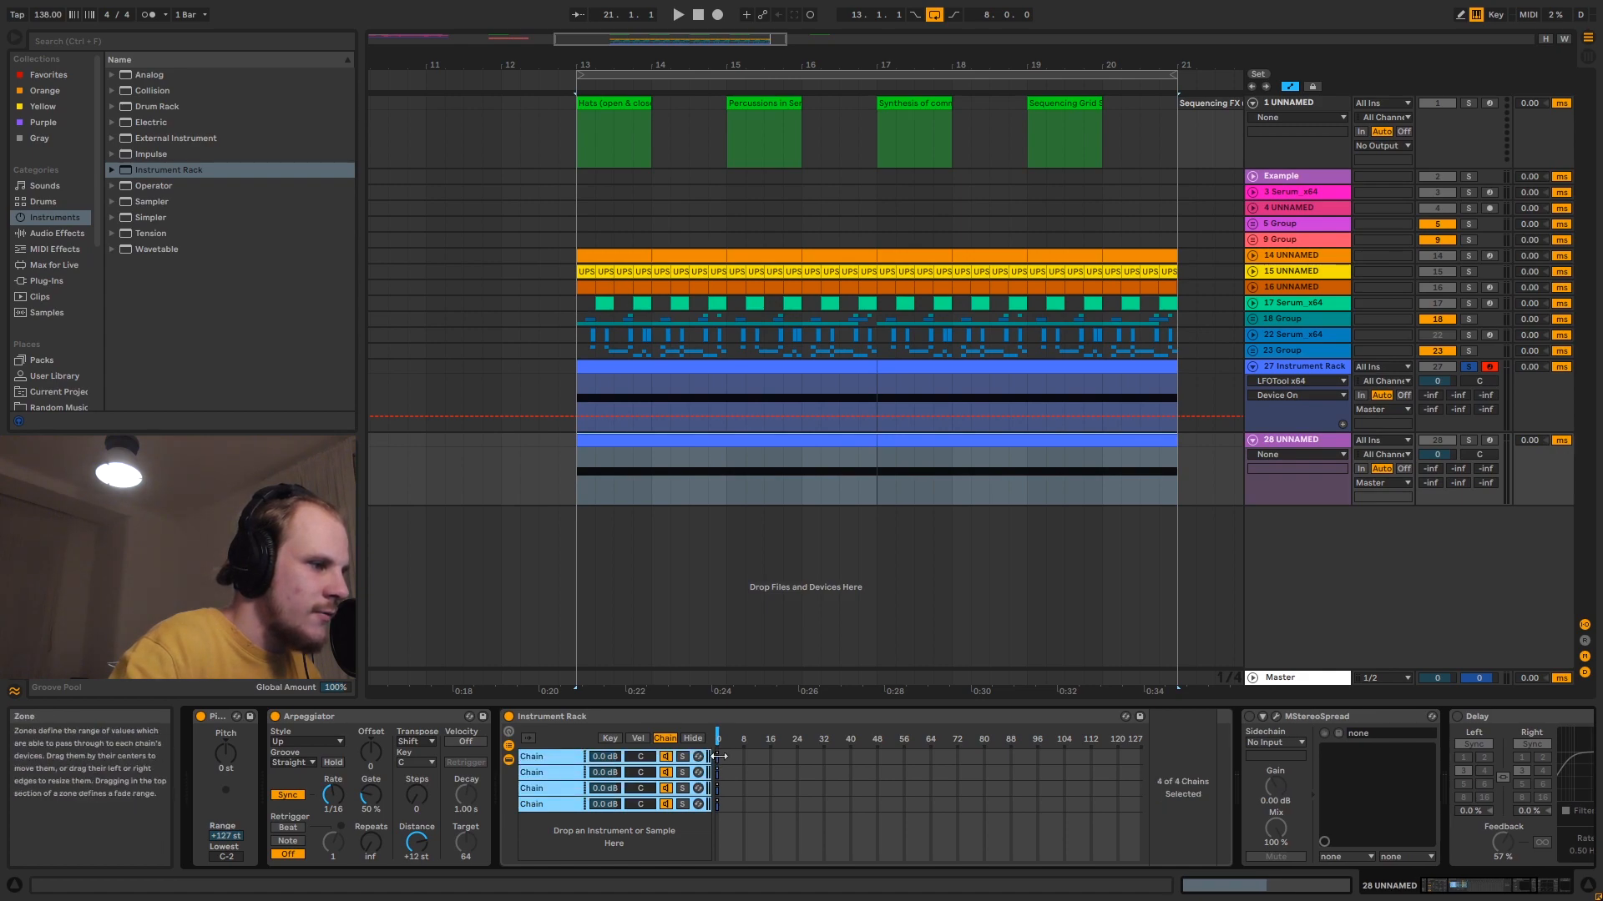
mouse_move(717, 756)
left_mouse_down()
mouse_move(815, 765)
mouse_move(716, 768)
left_mouse_up()
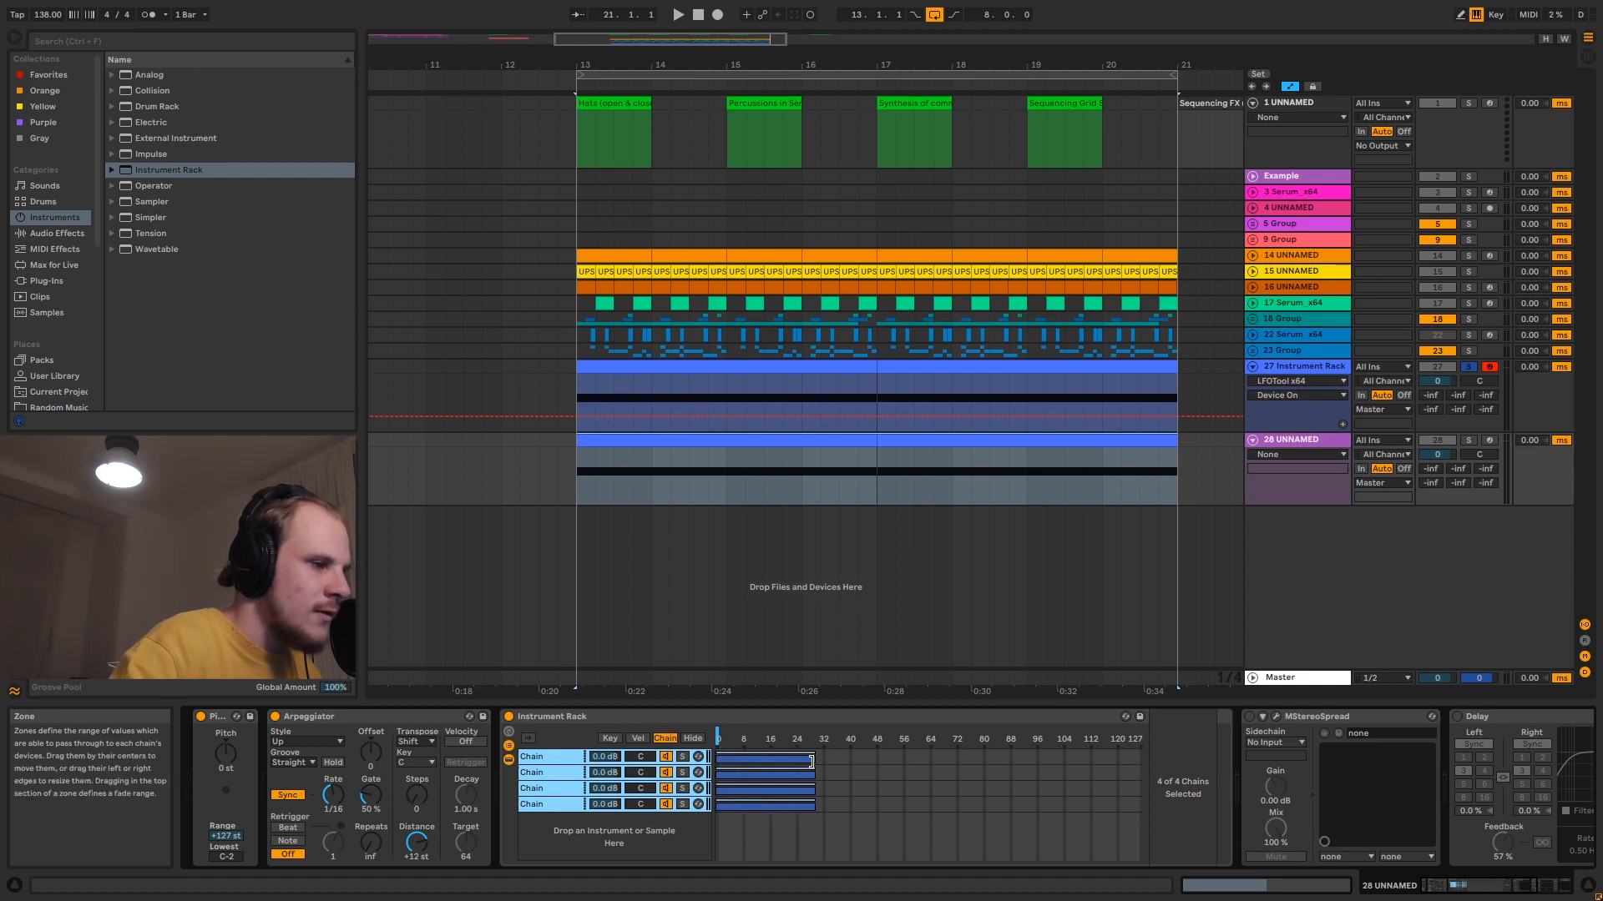
left_click_drag(815, 764, 1142, 770)
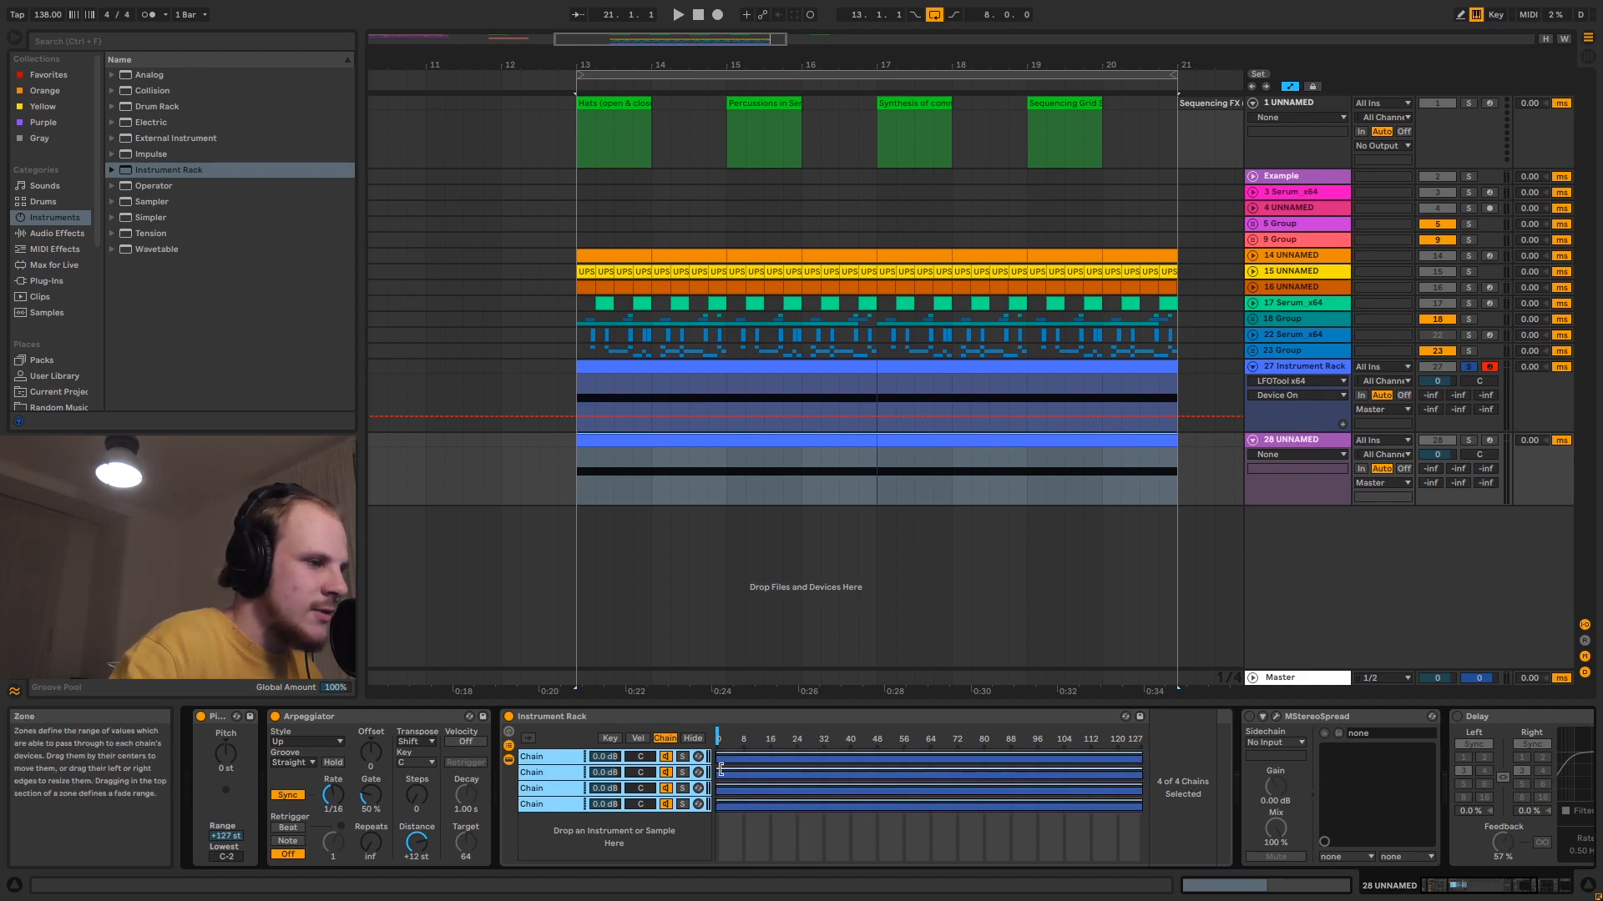
right_click(989, 758)
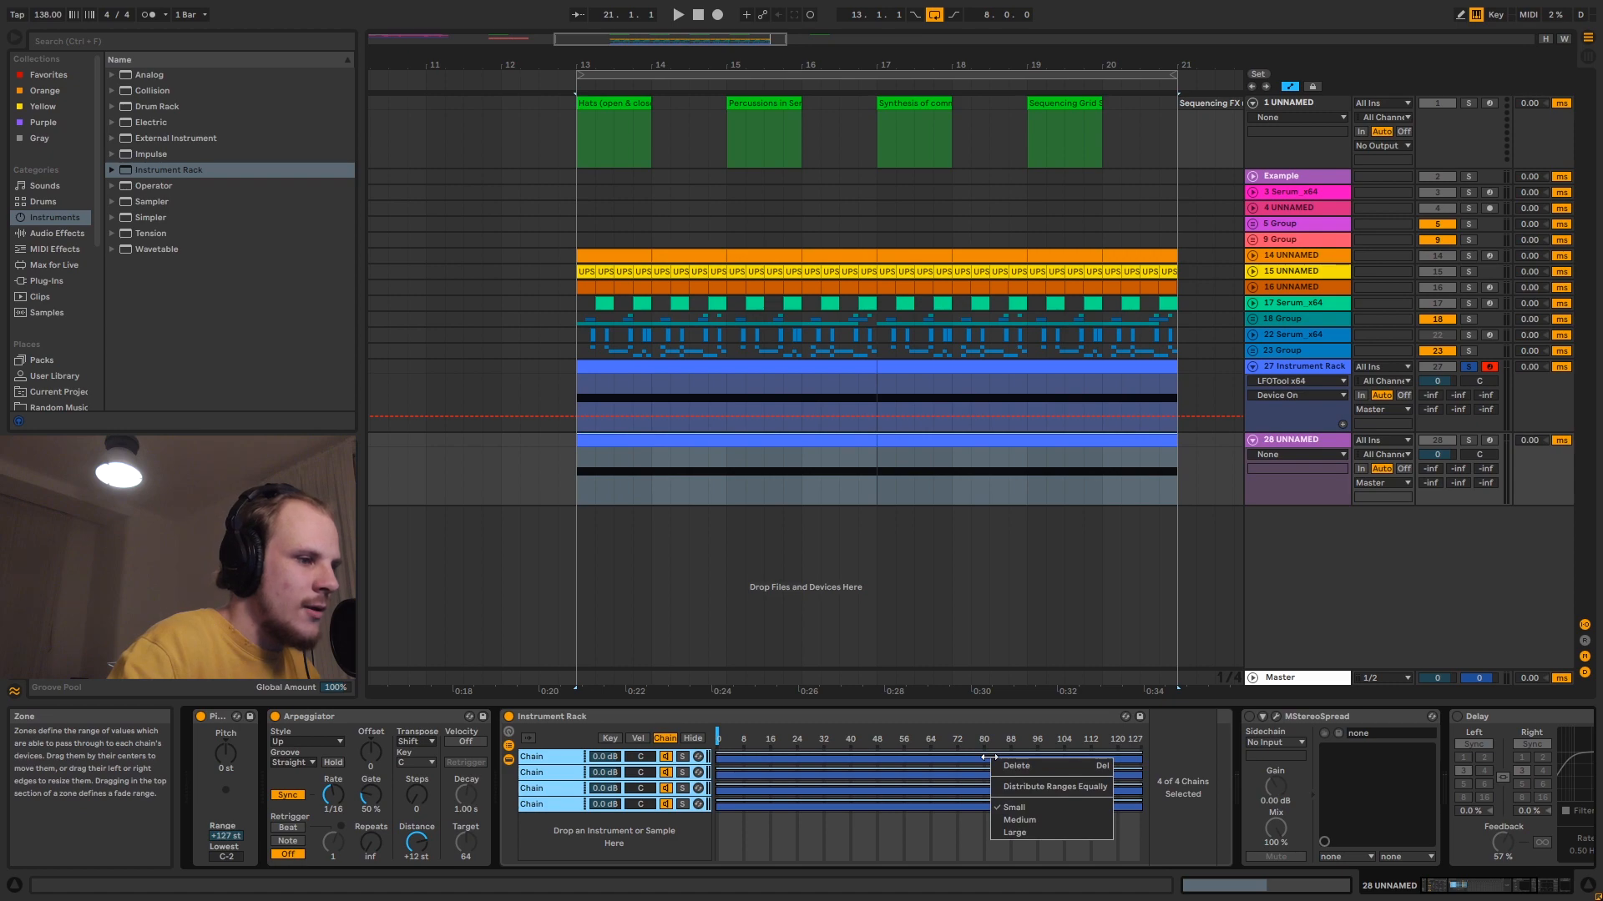
left_click(1059, 789)
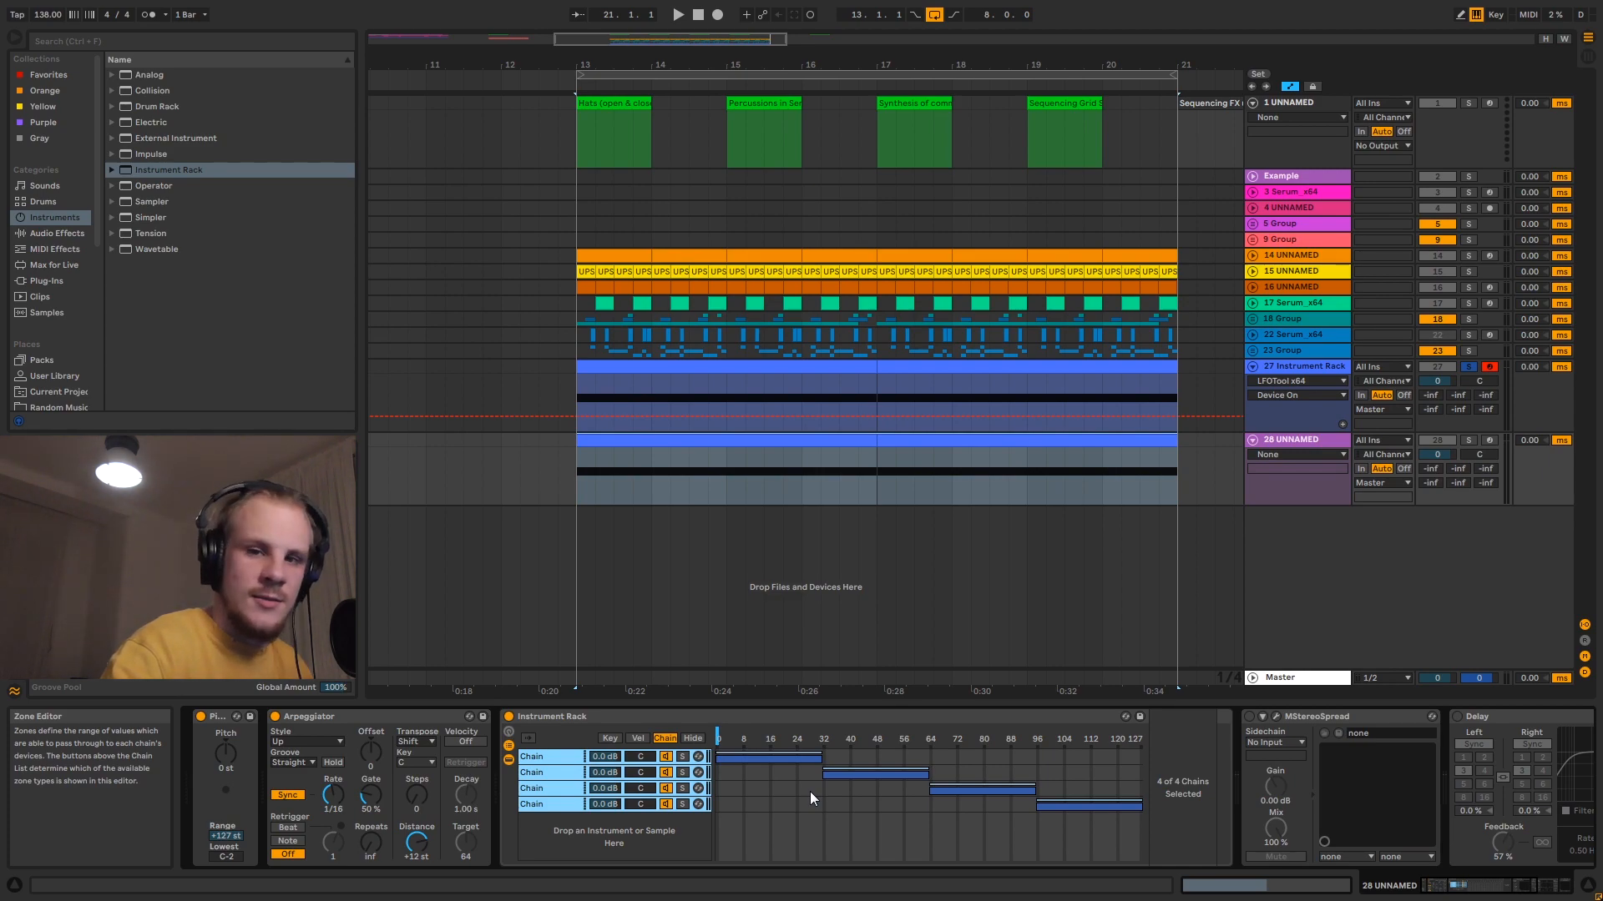
- Load Serum_x64 from the plug-ins into the new rack's first chain
left_click(567, 757)
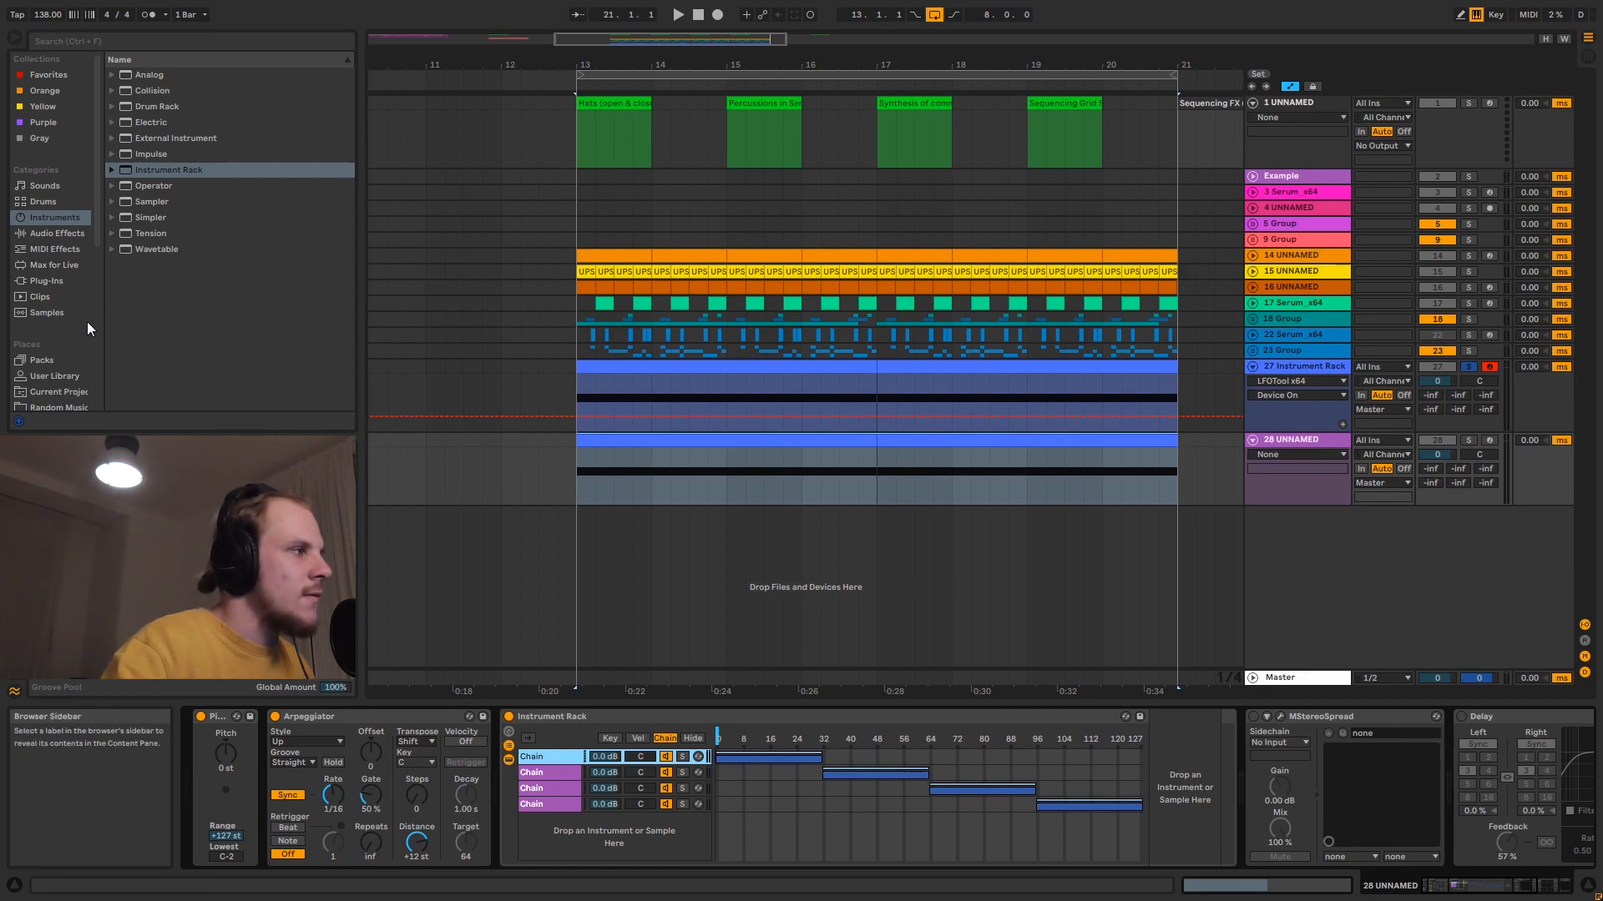
left_click(55, 282)
left_click_drag(162, 380, 1181, 766)
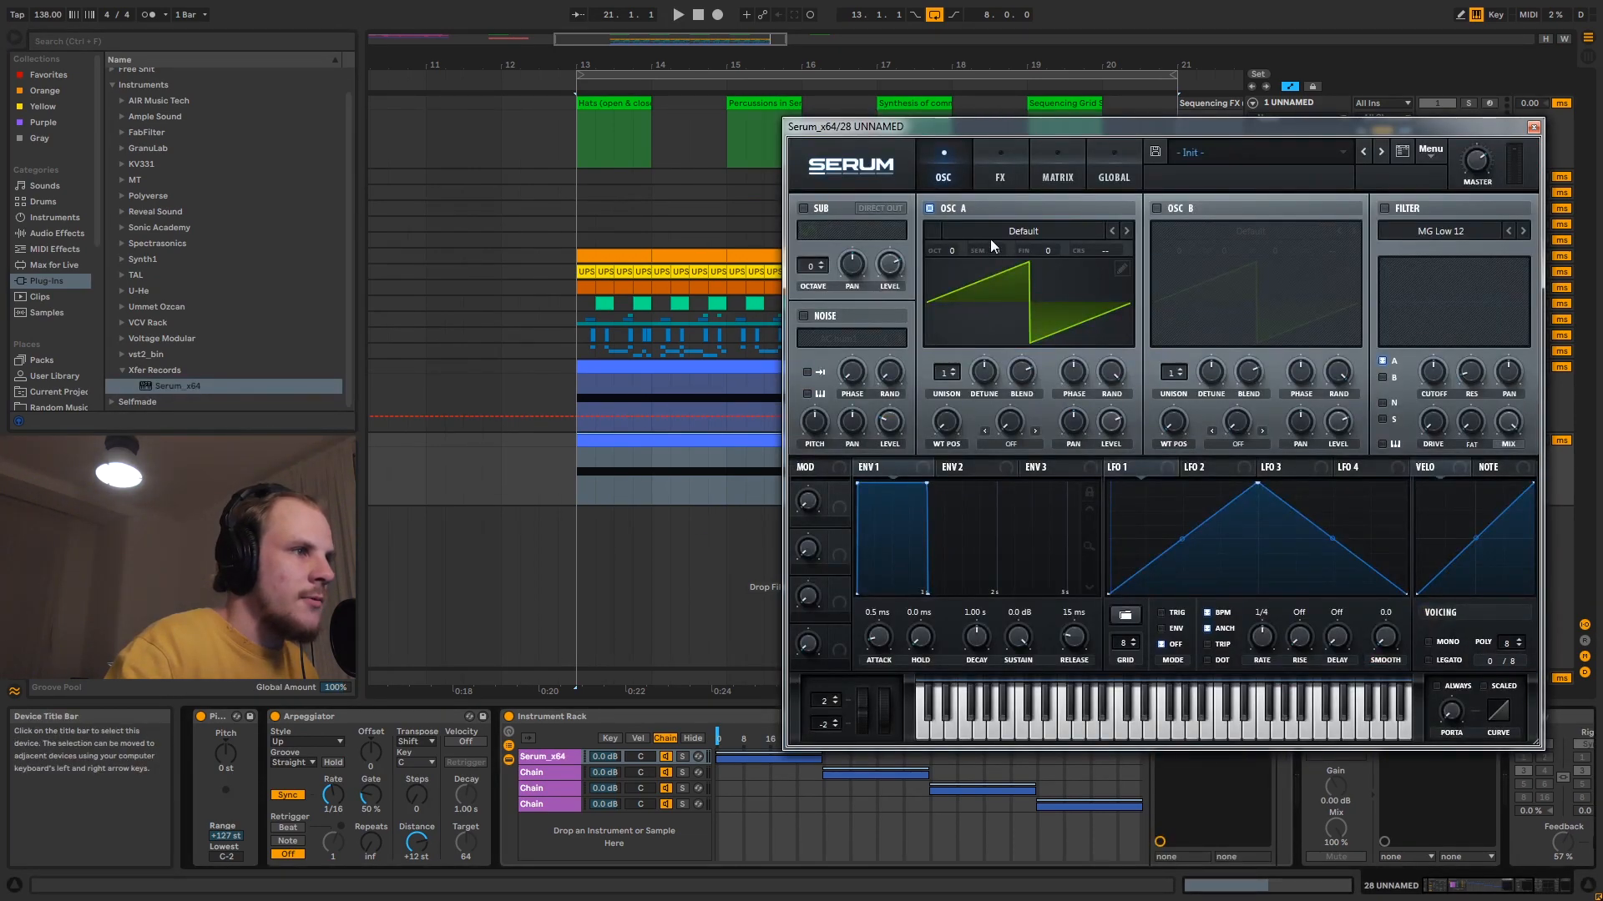
- Load the Digital wavetable SSQ into Serum's oscillator A
left_click(990, 239)
mouse_move(1000, 267)
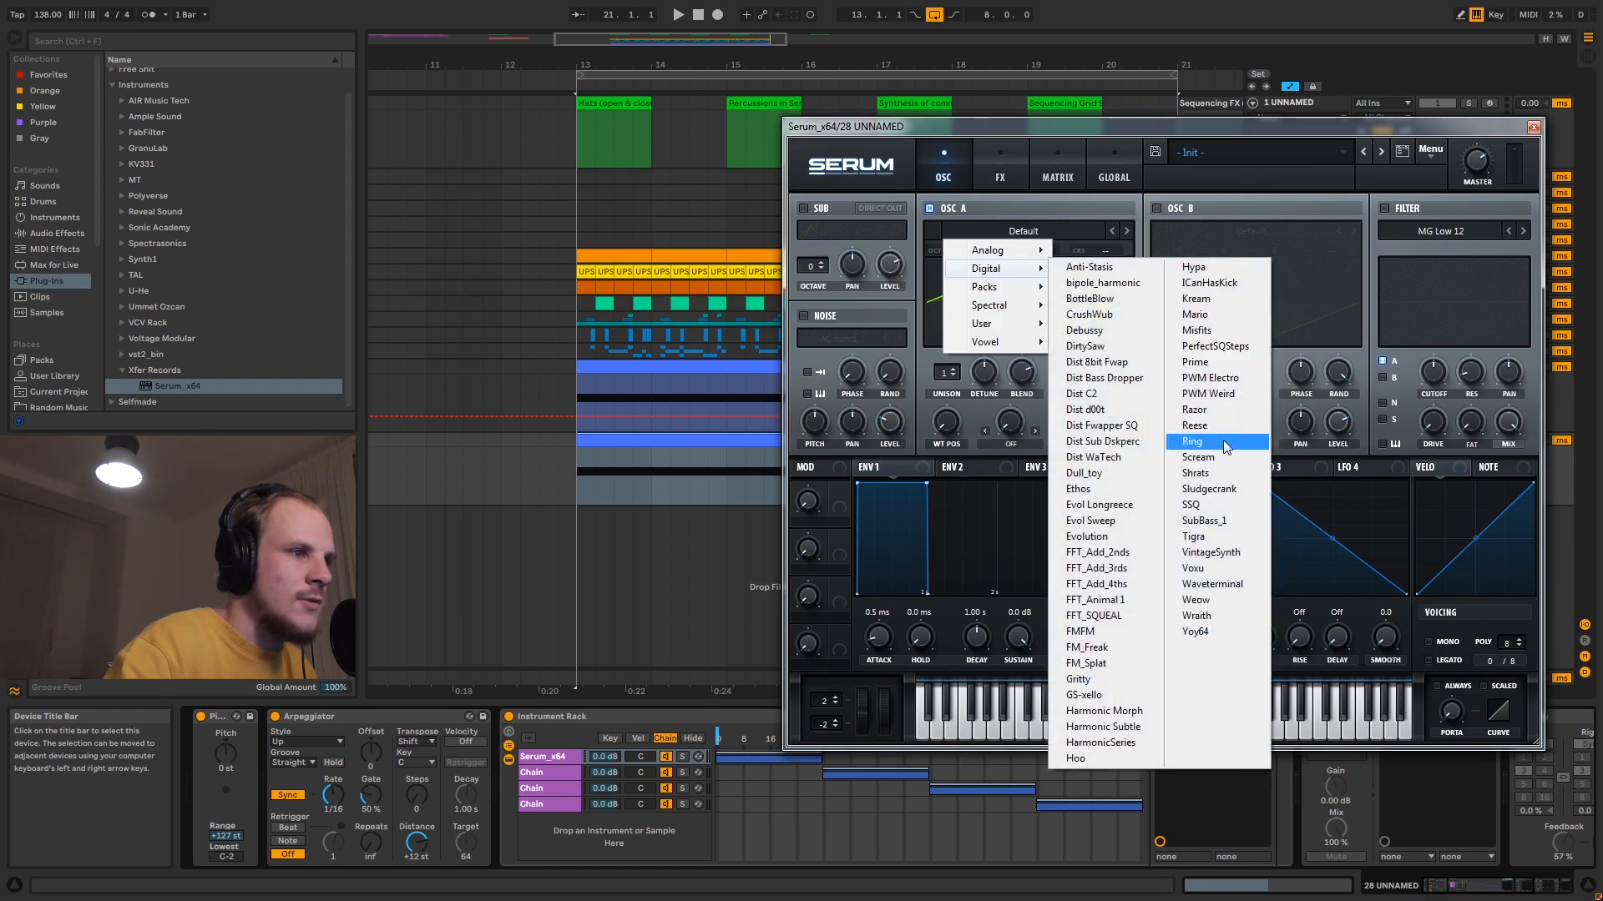
left_click(1219, 503)
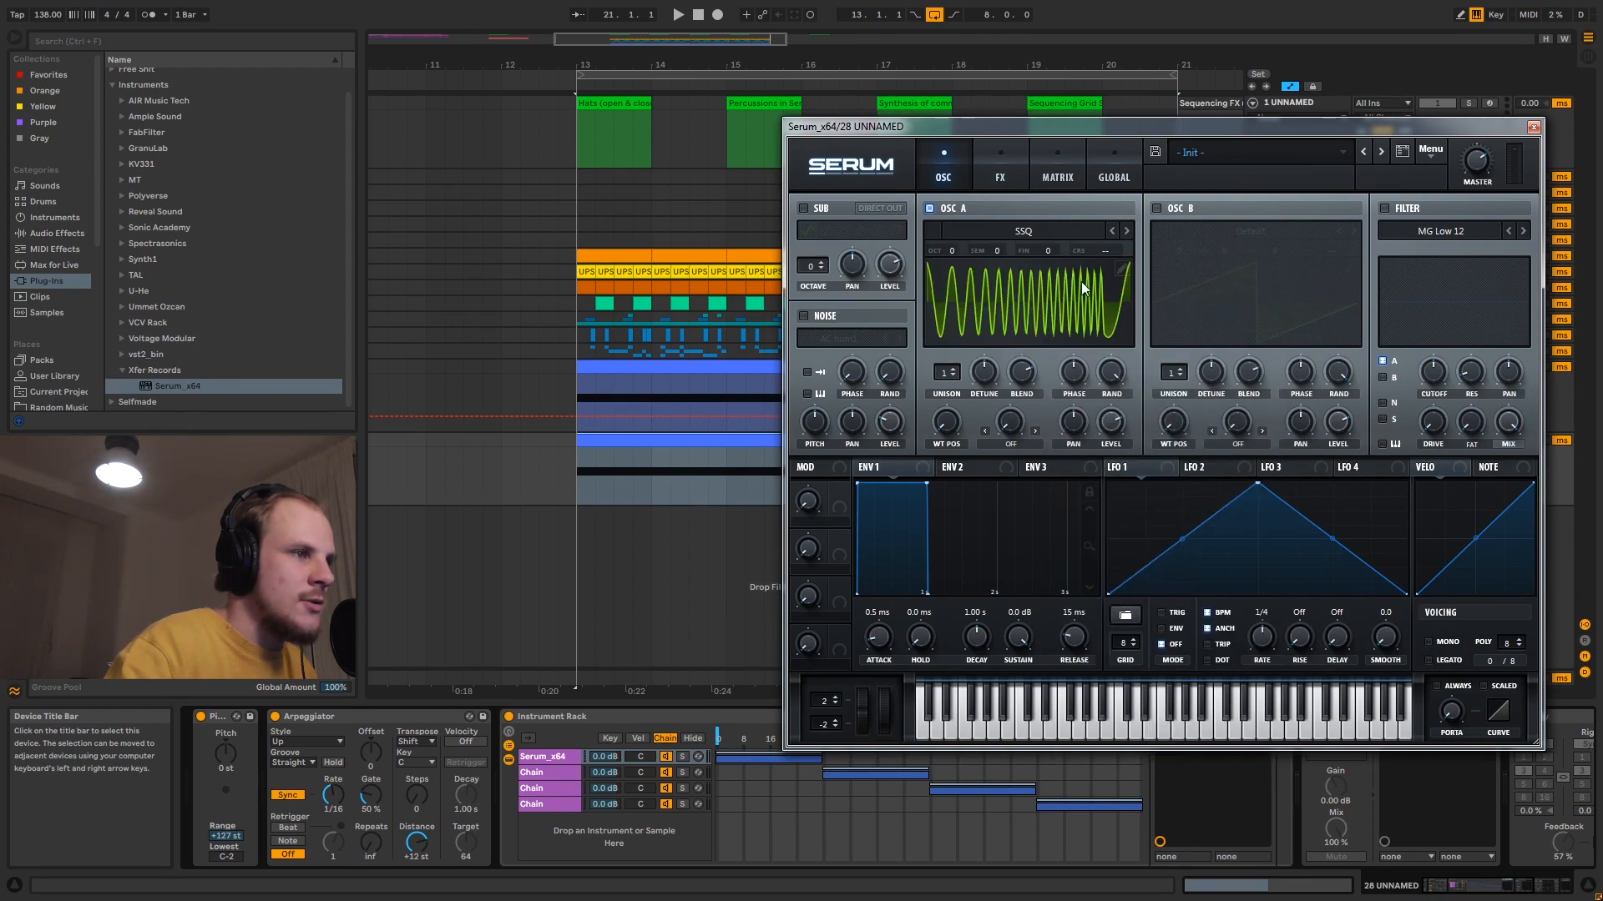
- In oscillator A's wavetable editor, remove the frame at index 129 and morph between the remaining frames
left_click(1124, 269)
key("Right")
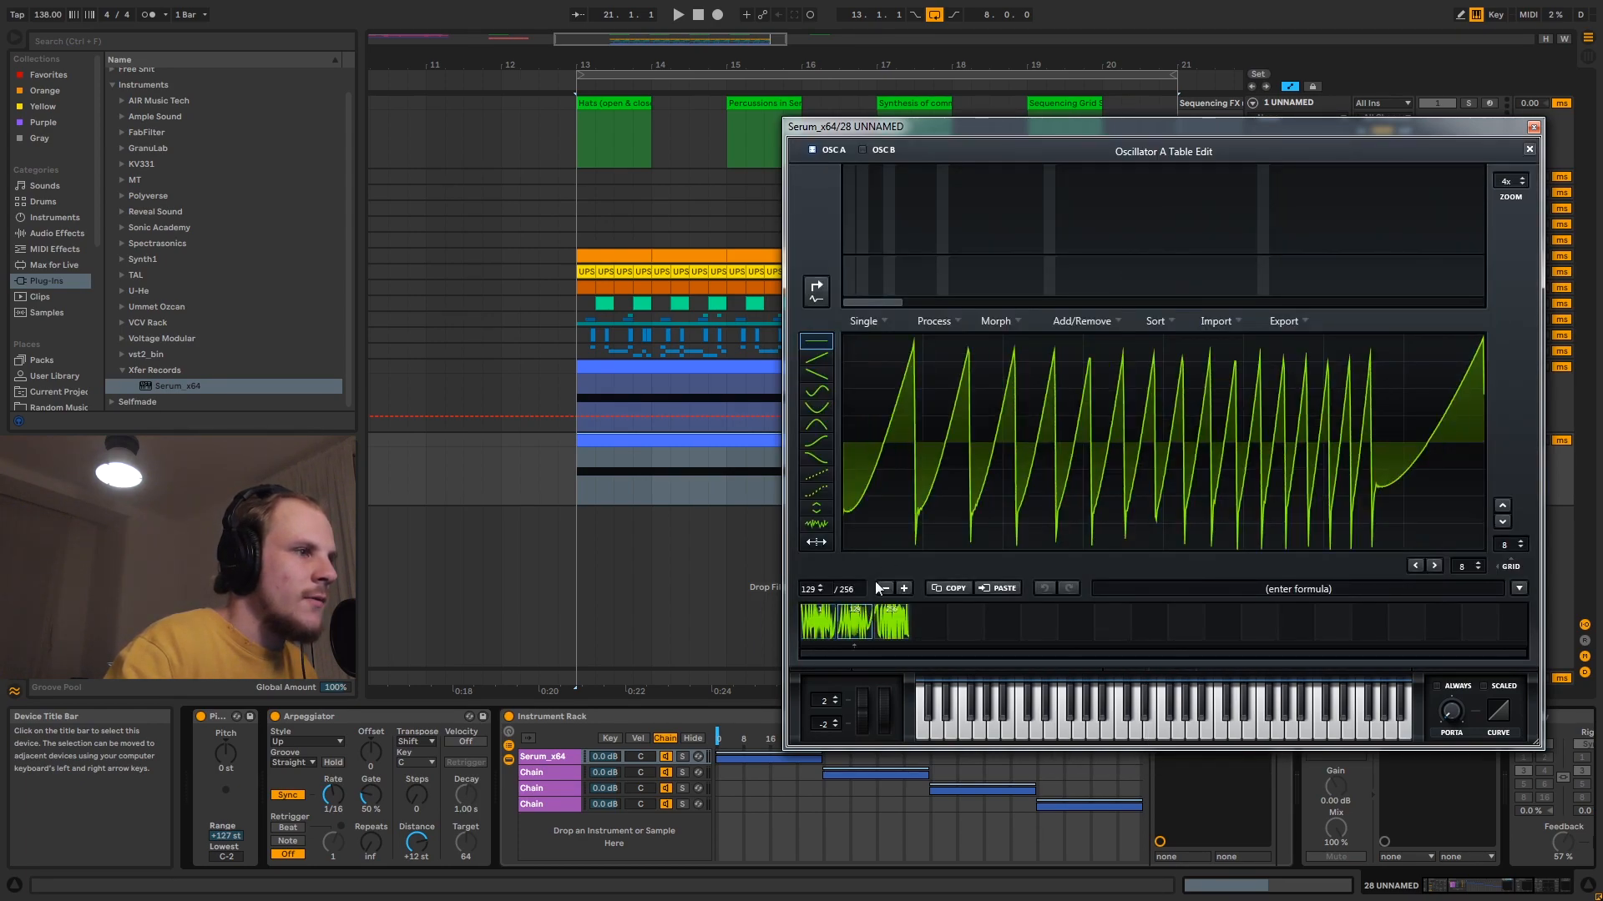
left_click(1073, 322)
left_click(1102, 392)
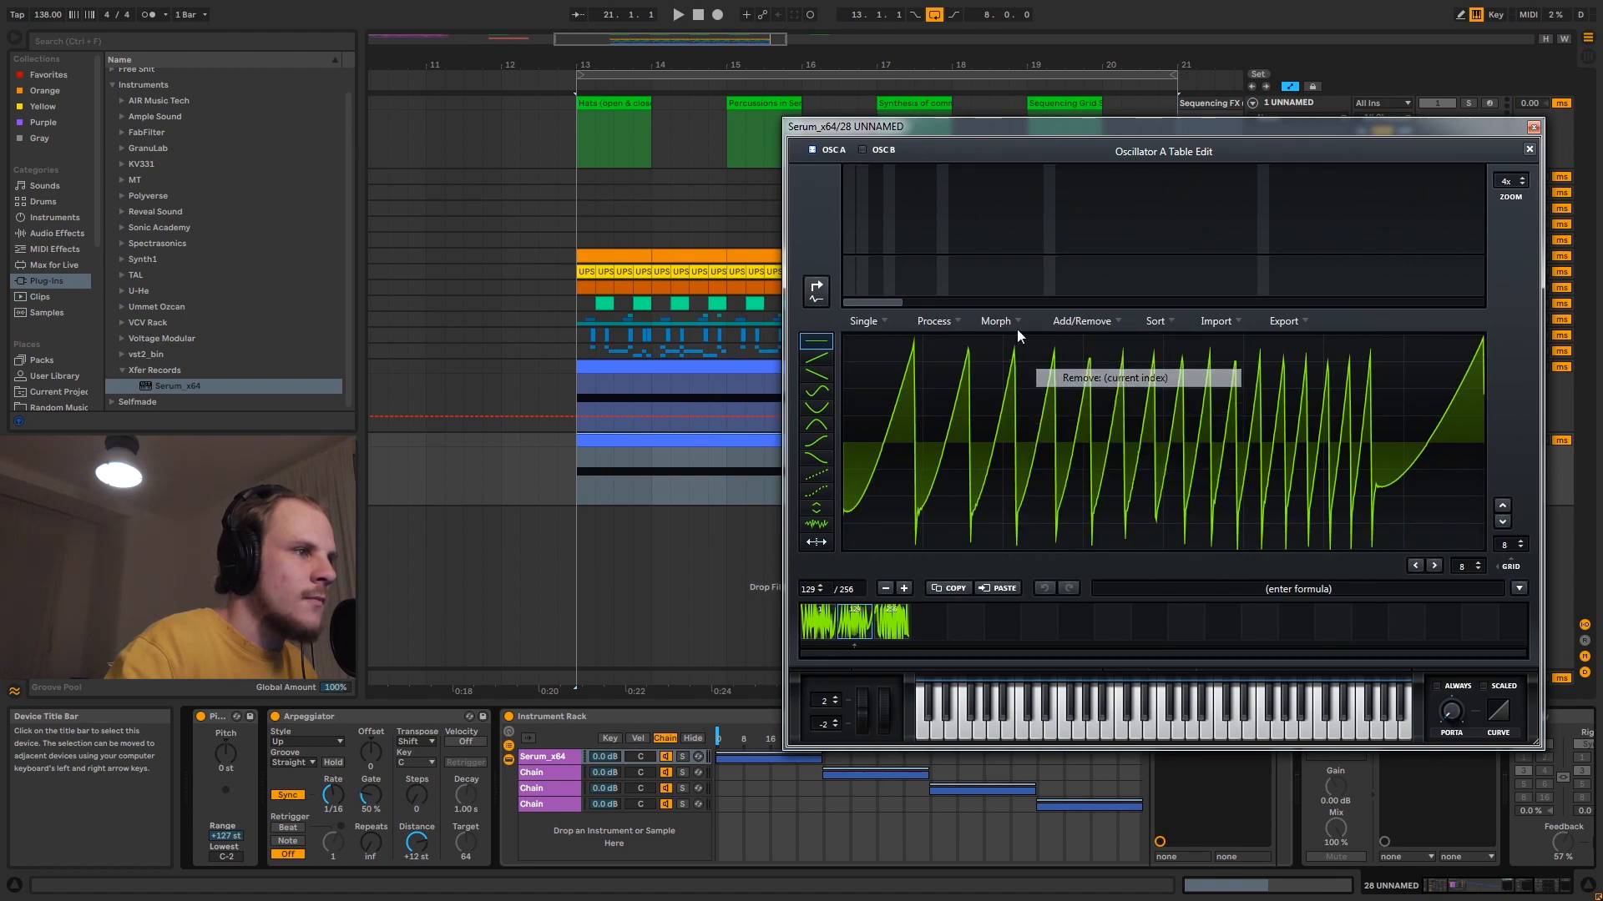
left_click(1000, 322)
left_click(1097, 366)
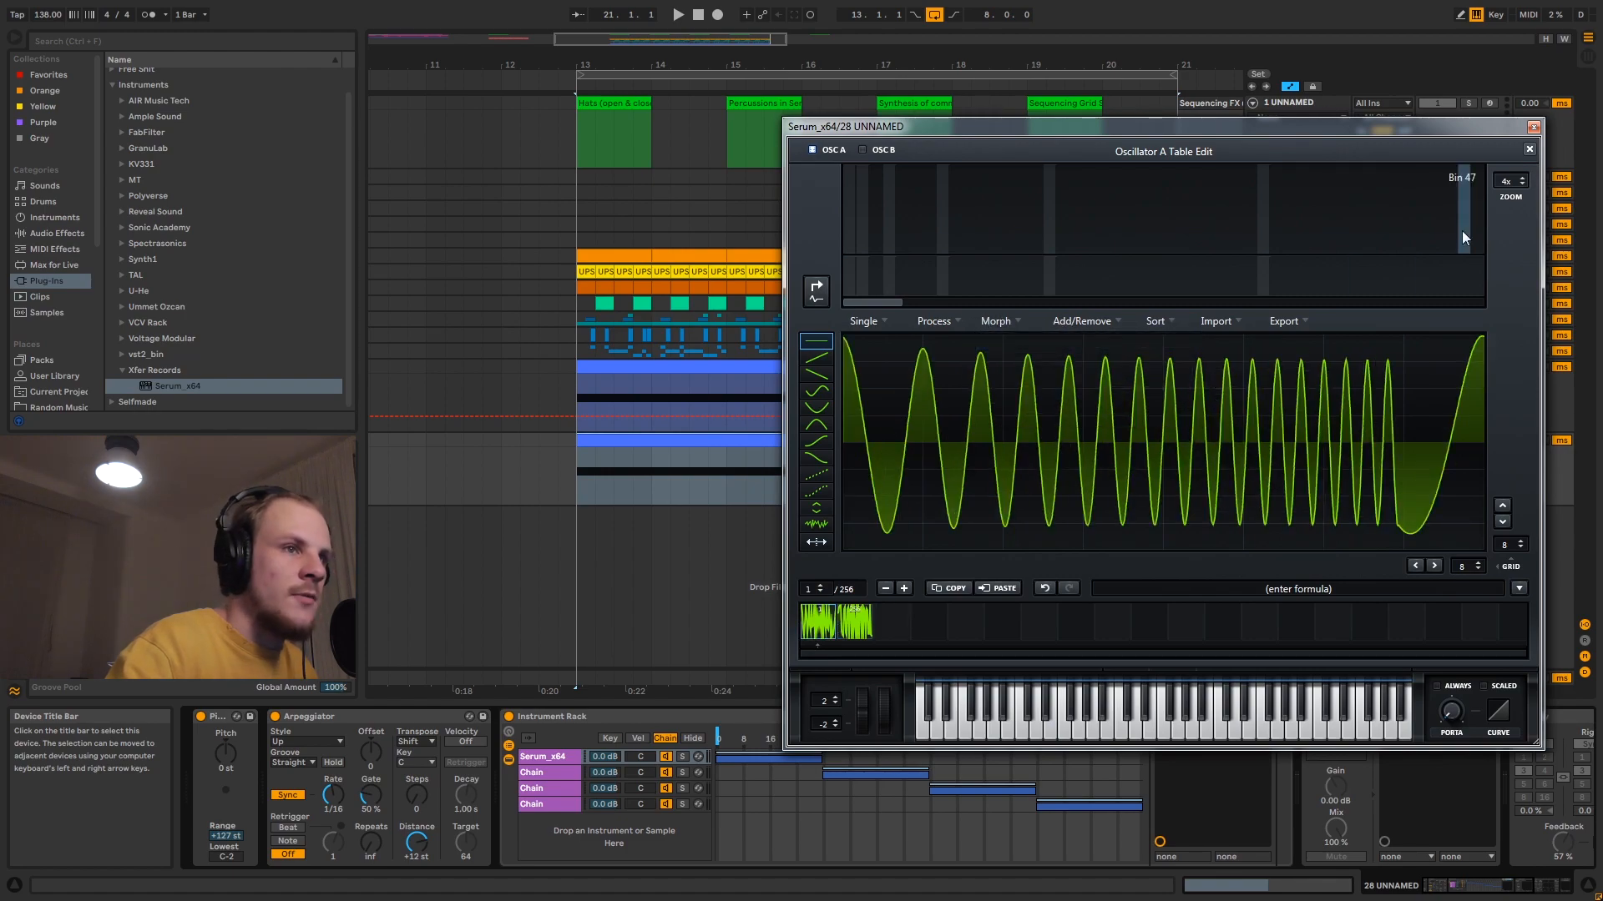
- Set LFO 1's rate to 4 bar and assign it to oscillator A's wavetable position, with the wavetable and Serum editors closed
left_click(1525, 149)
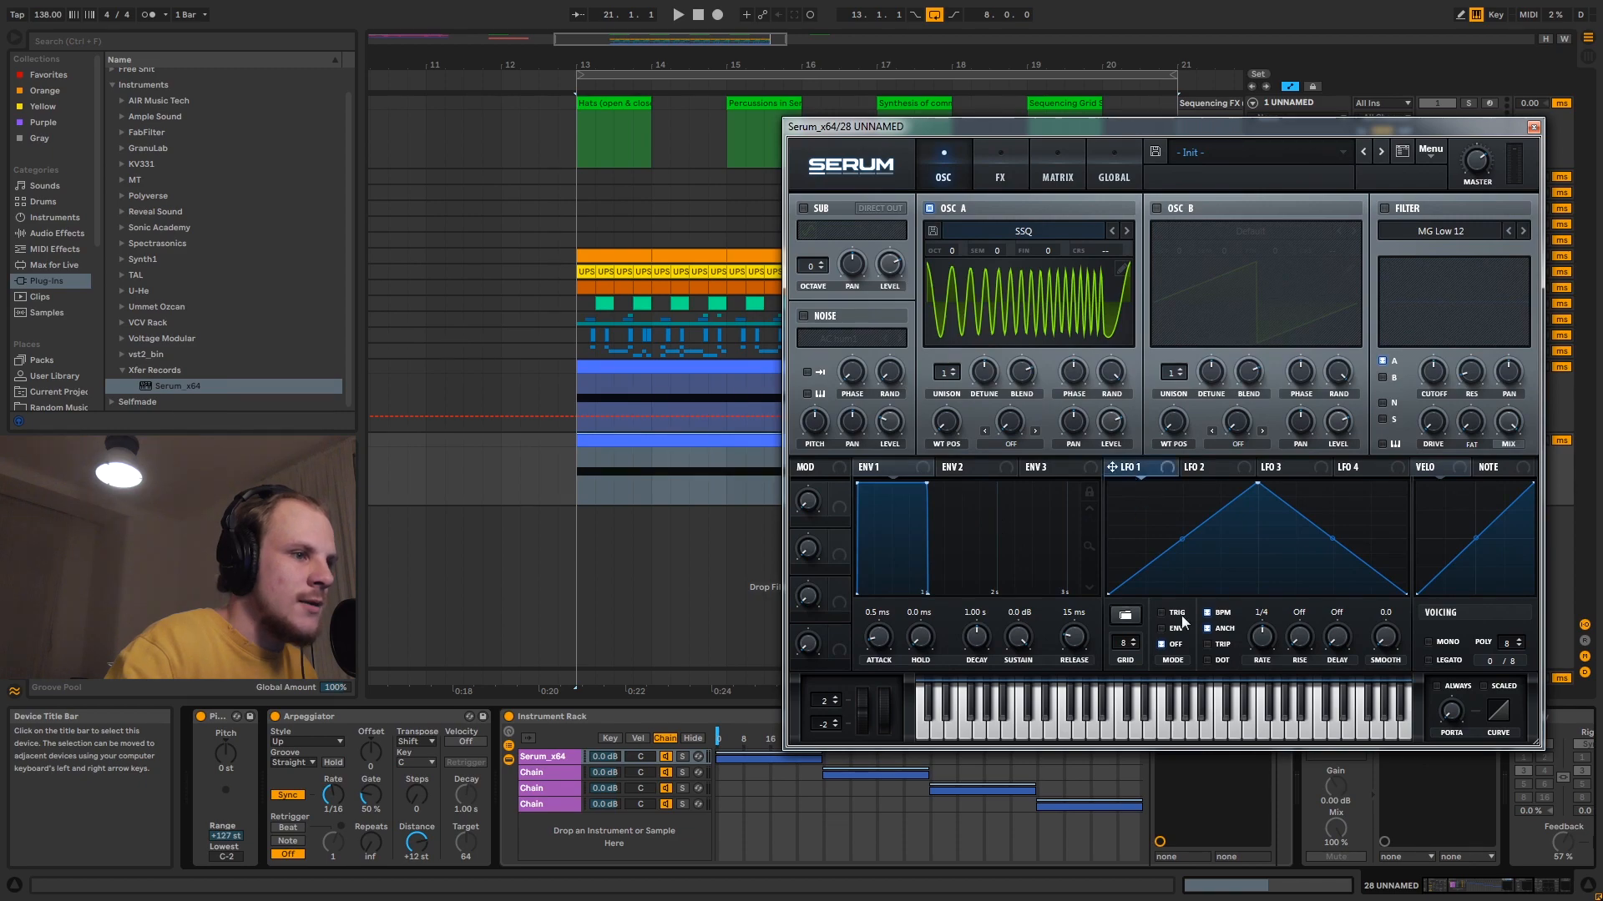
left_click_drag(1259, 638, 1248, 649)
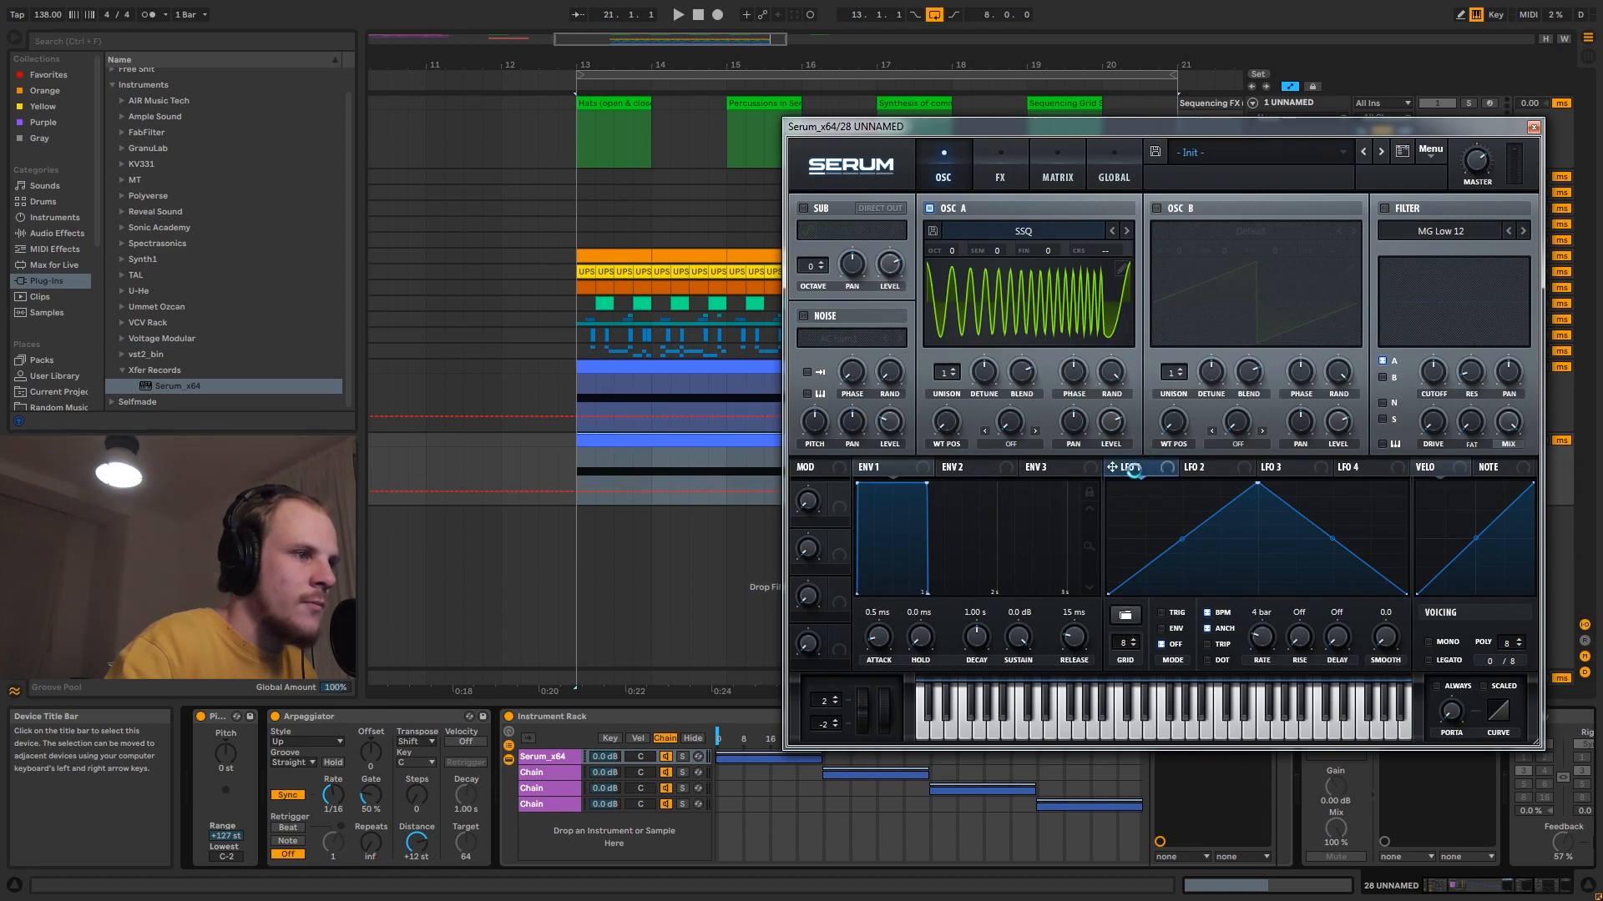
left_click_drag(1113, 467, 950, 422)
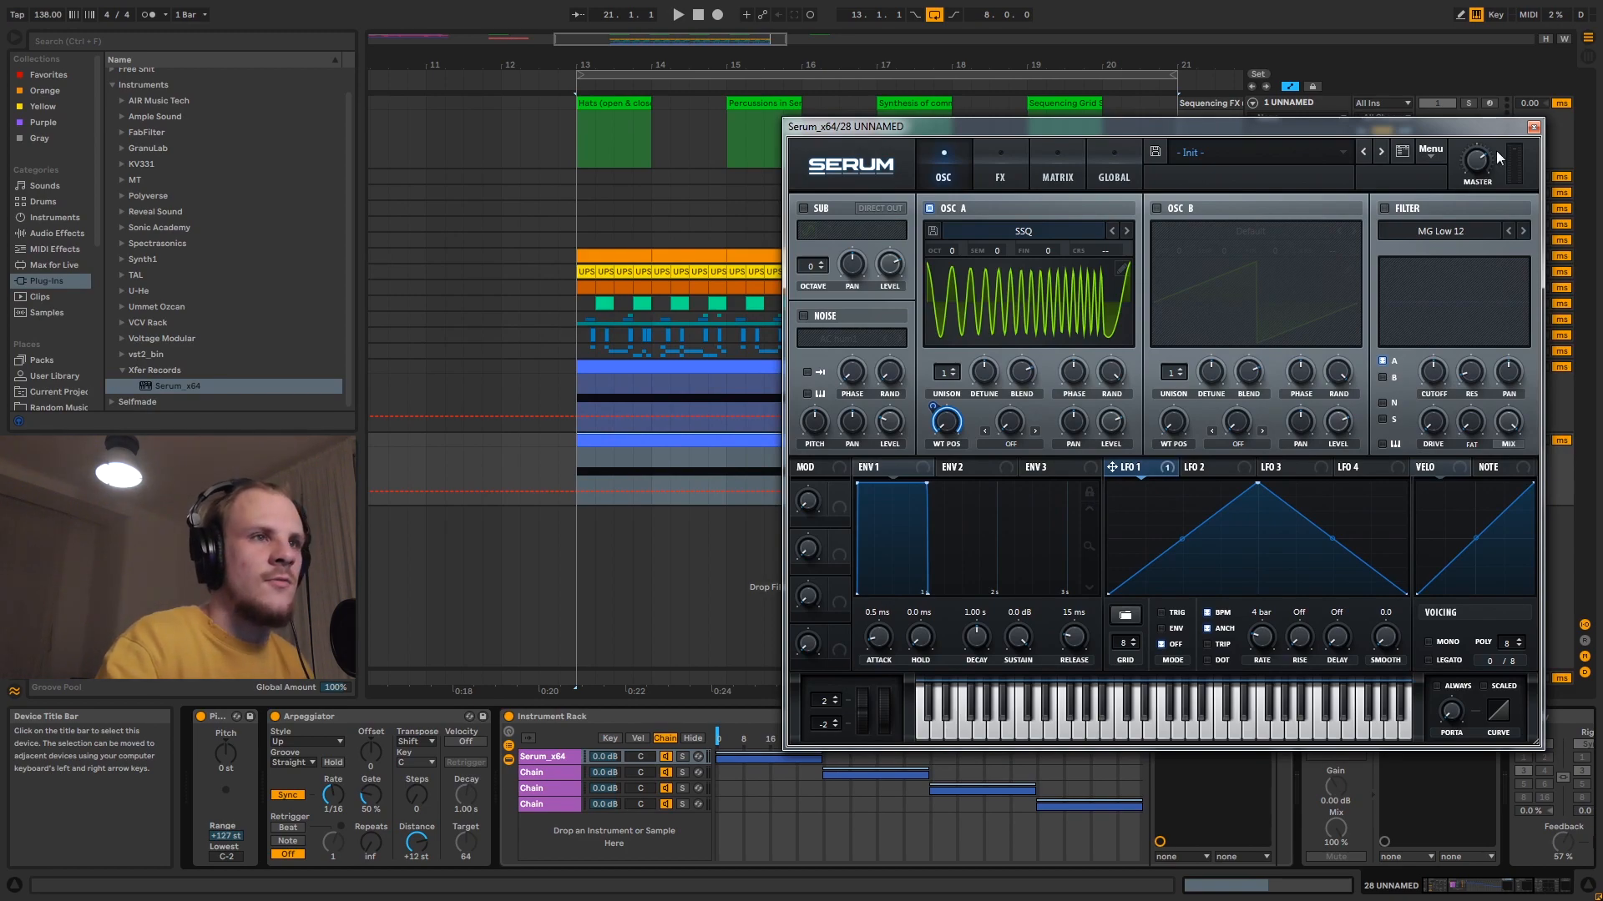
left_click(1533, 127)
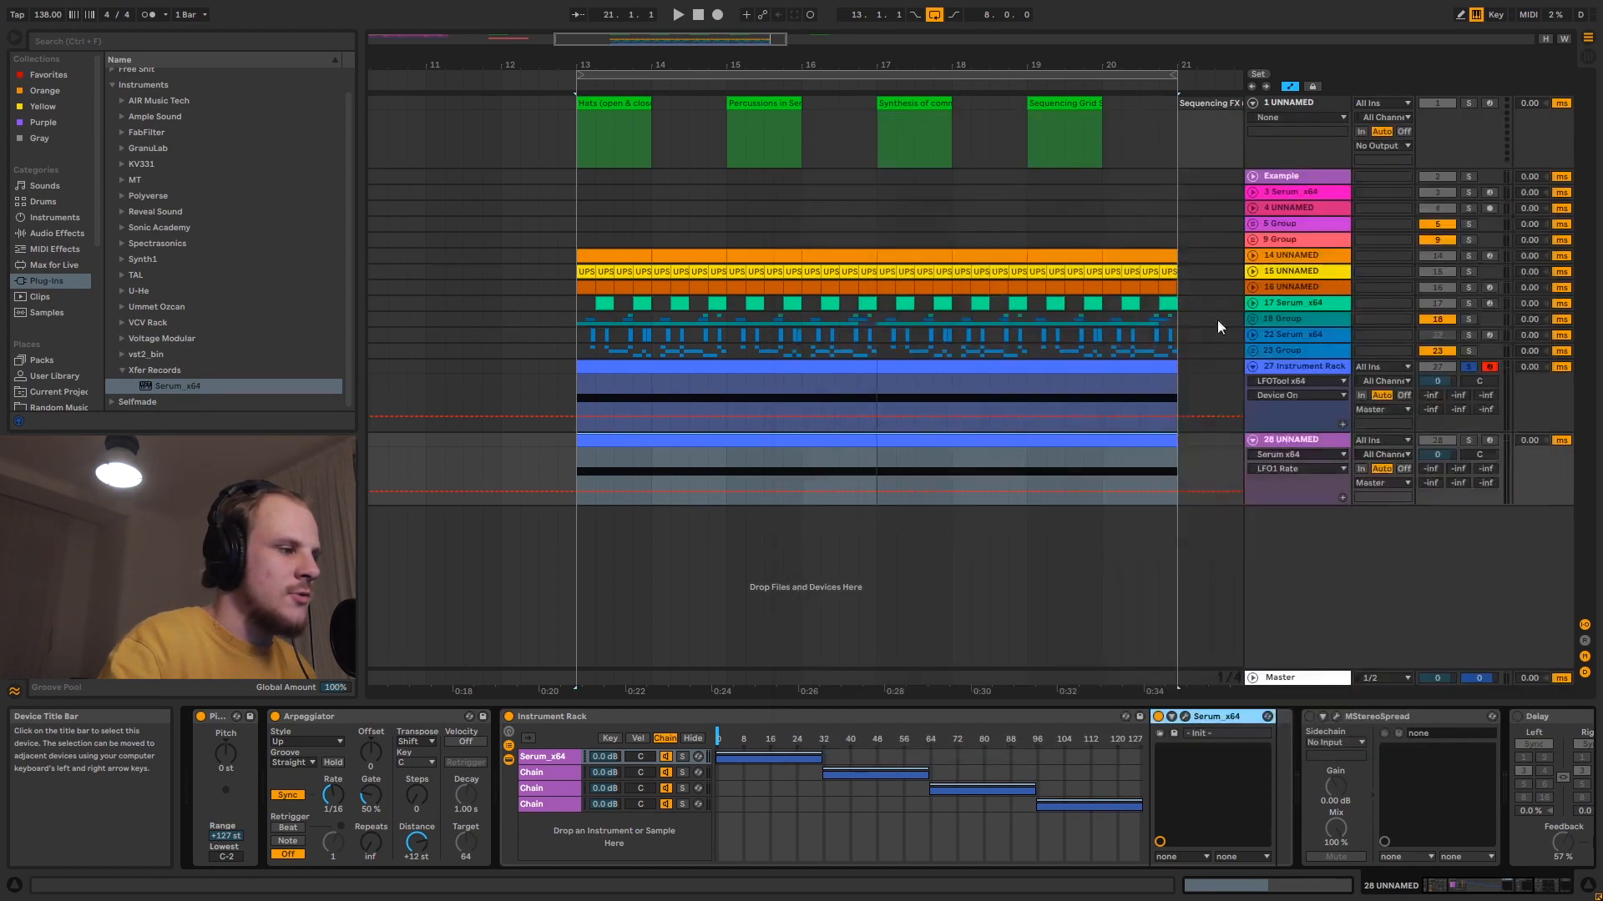
- Load Serum_x64 into the rack's second chain and set its filter to Band 24 with raised cutoff and drive
left_click(559, 773)
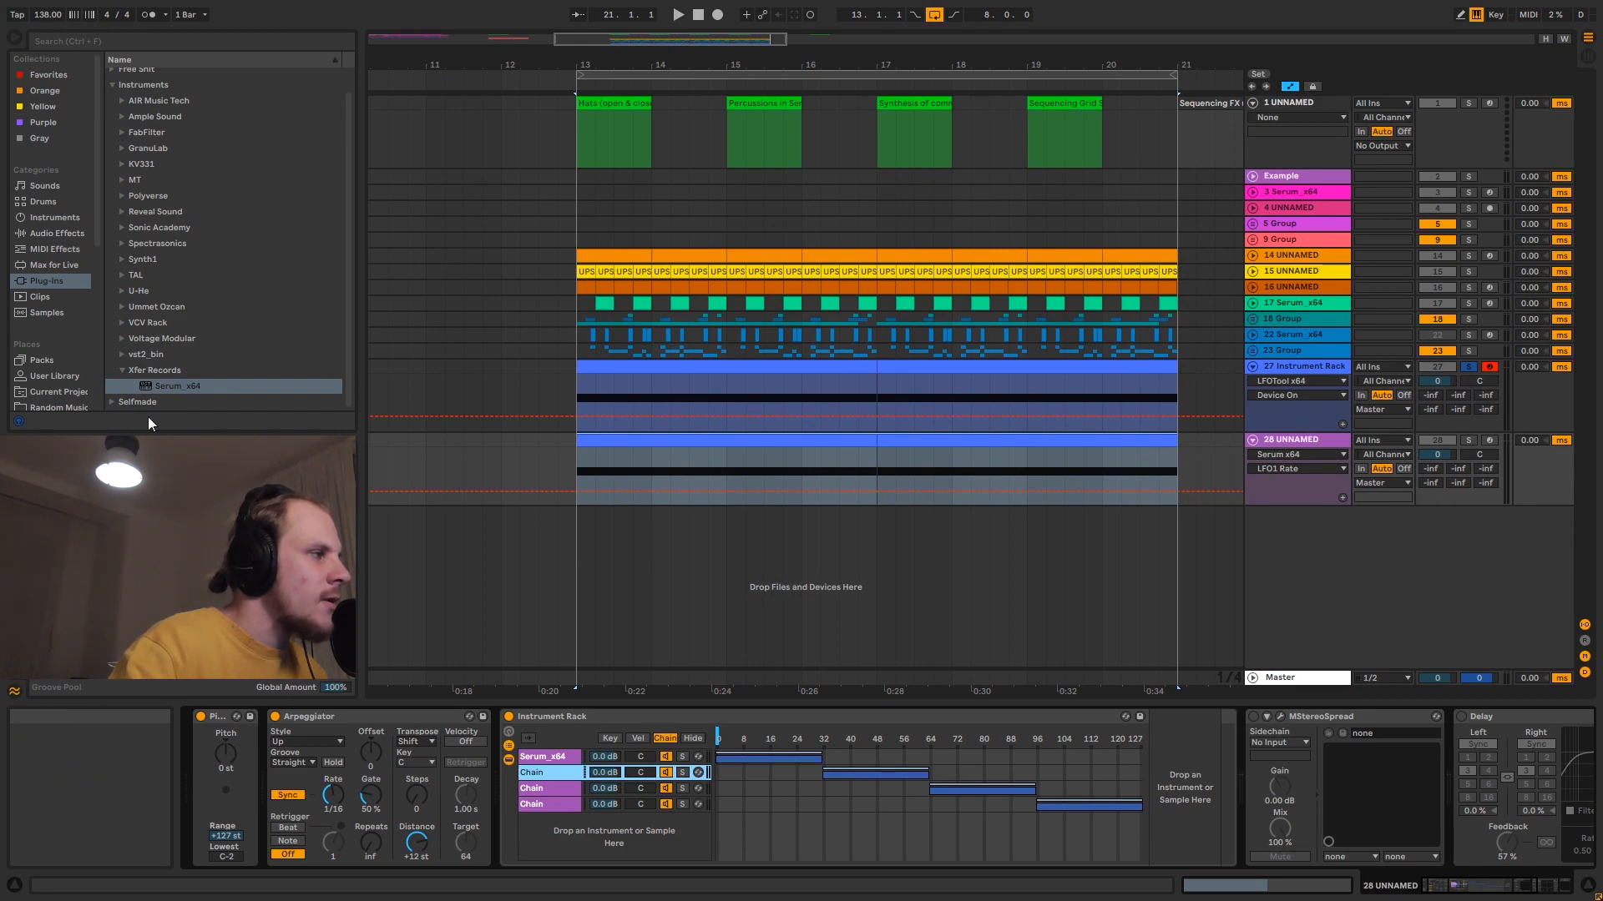
left_click_drag(184, 388, 1160, 795)
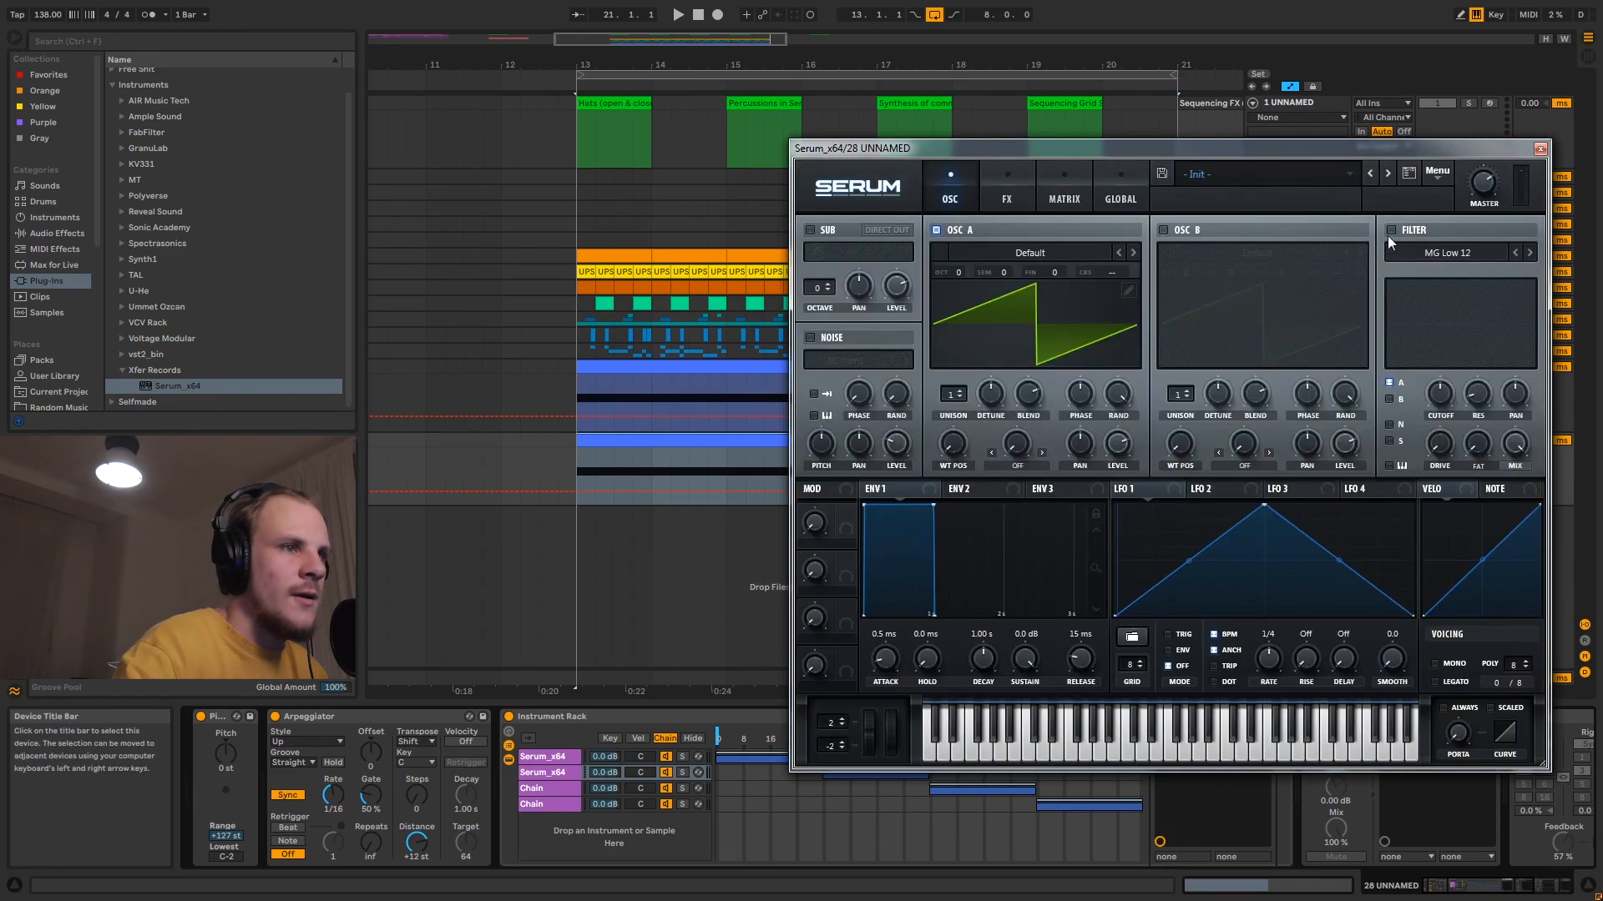
left_click(1448, 253)
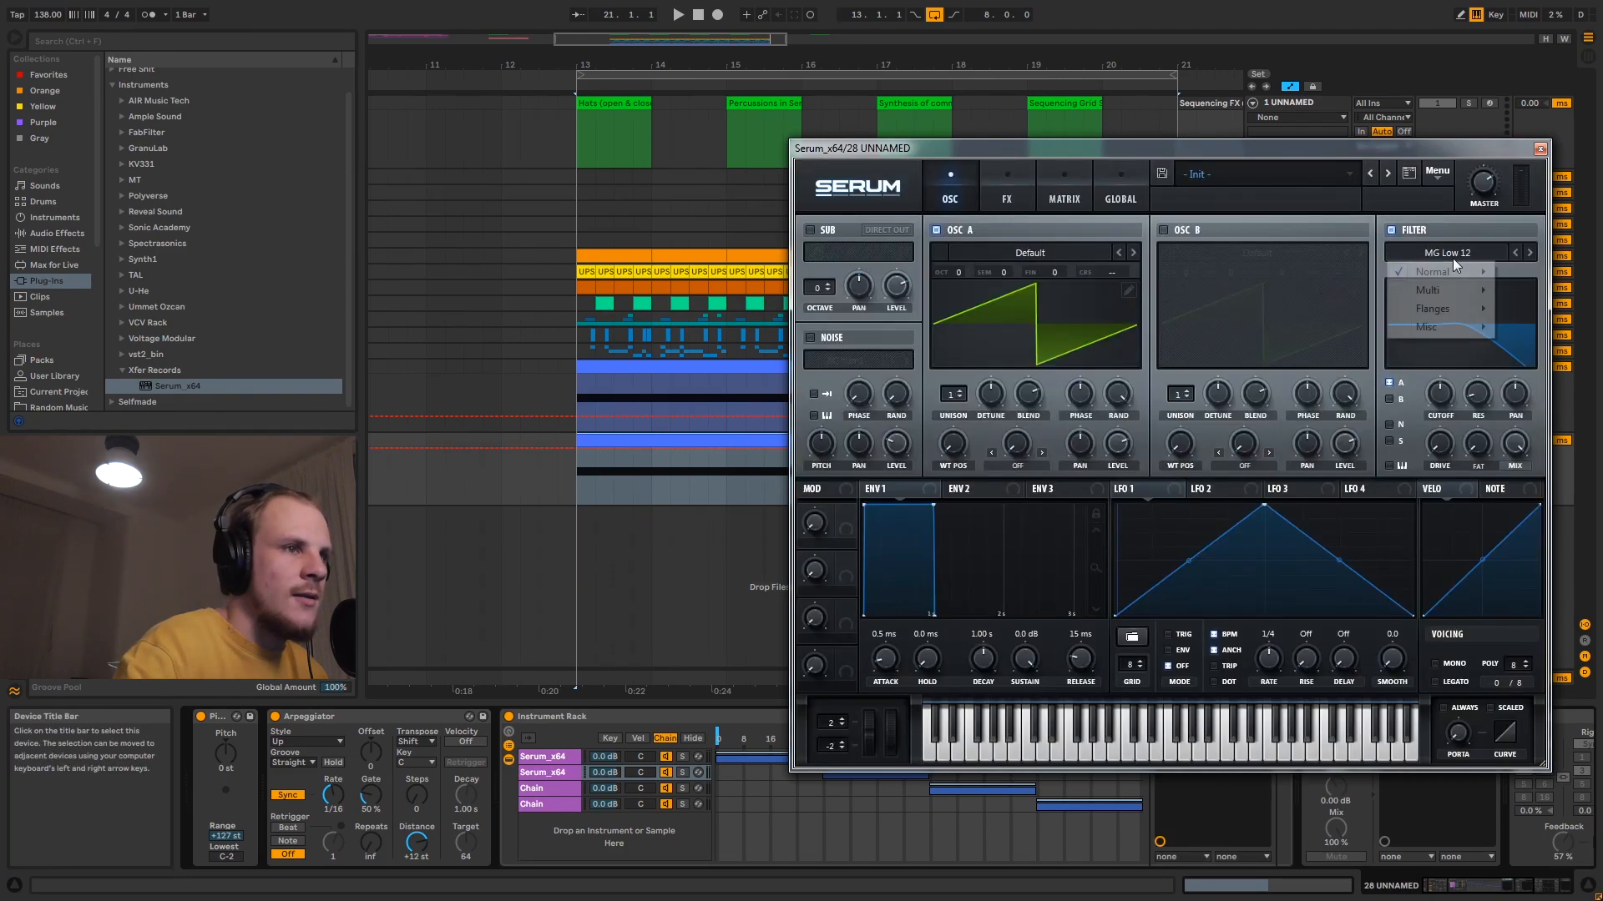
mouse_move(1451, 274)
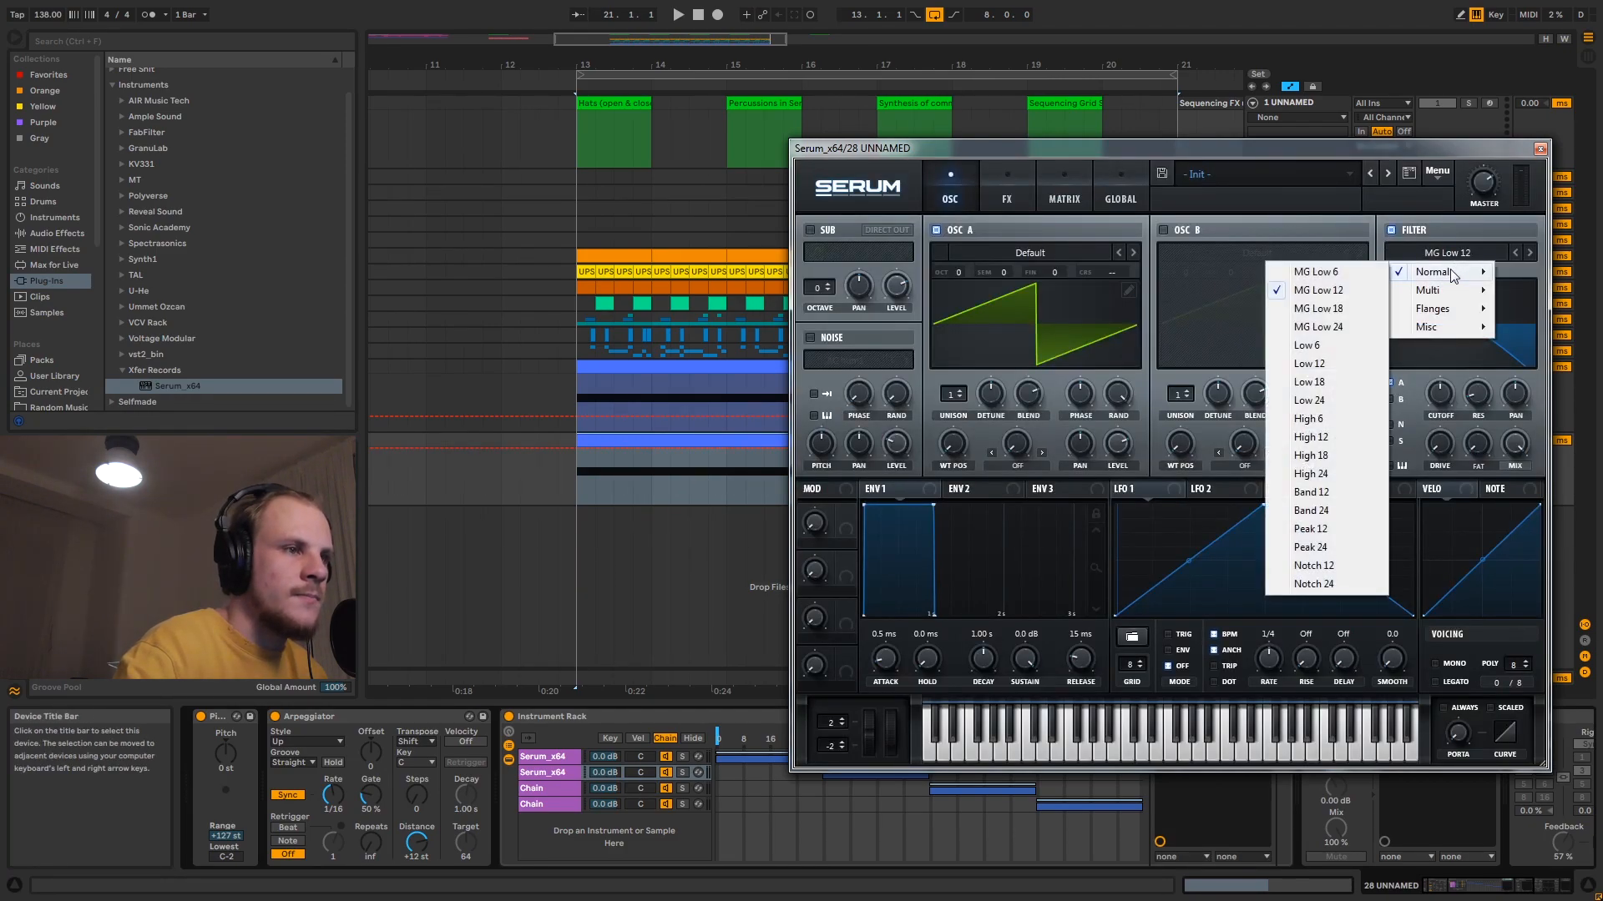
left_click(1333, 510)
left_click_drag(1446, 399, 1492, 356)
left_click_drag(1444, 455, 1444, 427)
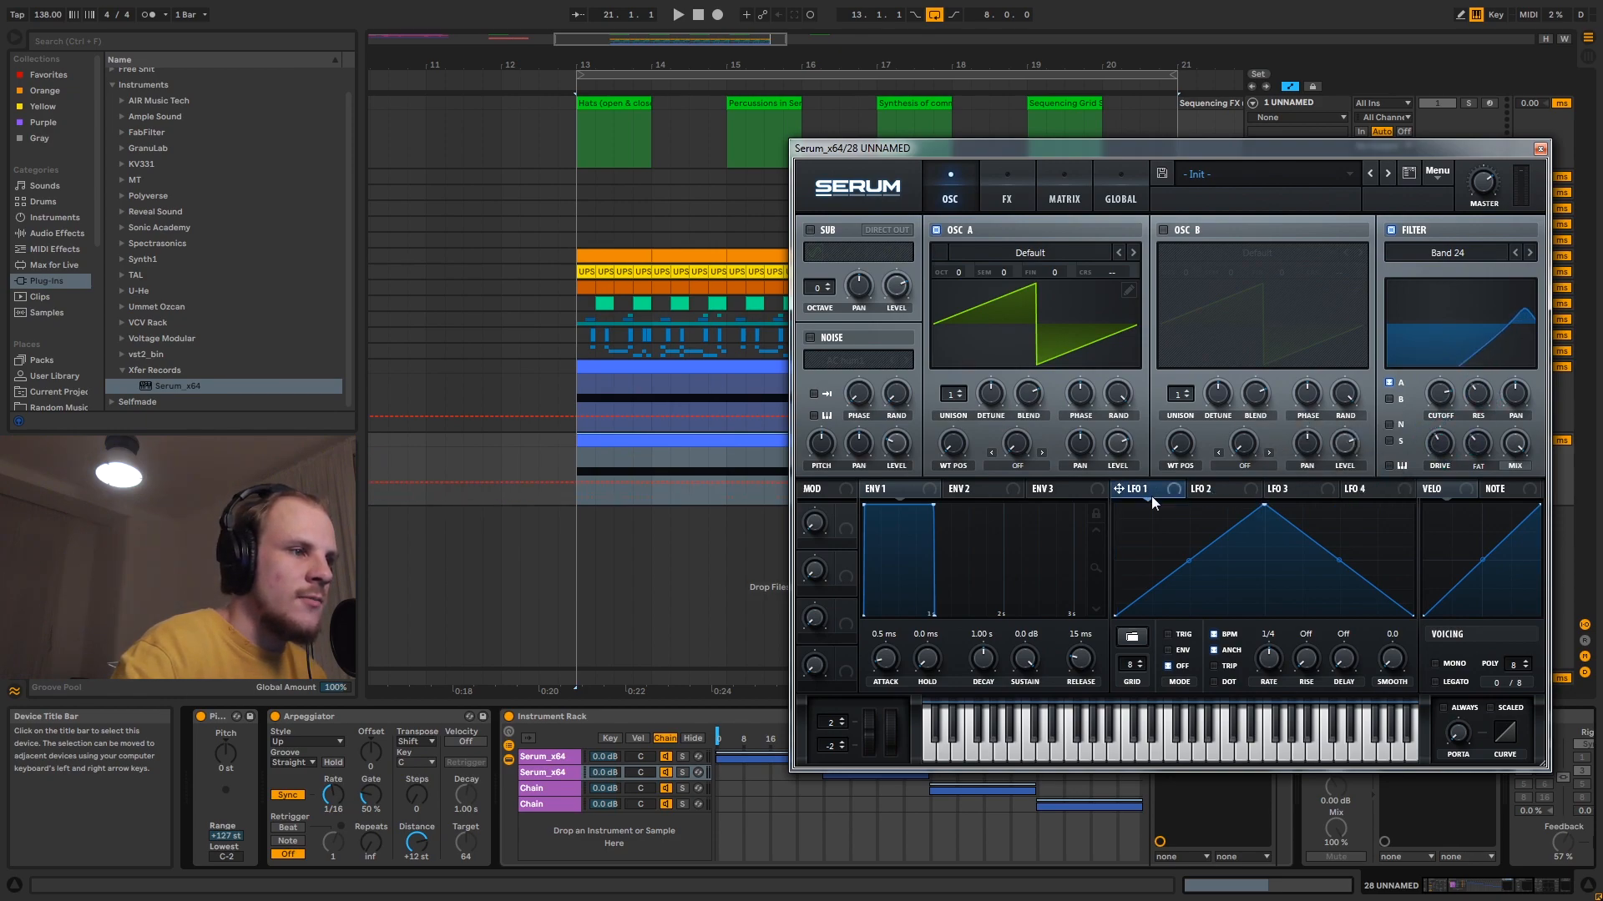
- Set the second Serum's LFO 1 rate to 4 bar, assign it to filter cutoff at about -31, and close its editor
left_click_drag(1260, 695, 1251, 699)
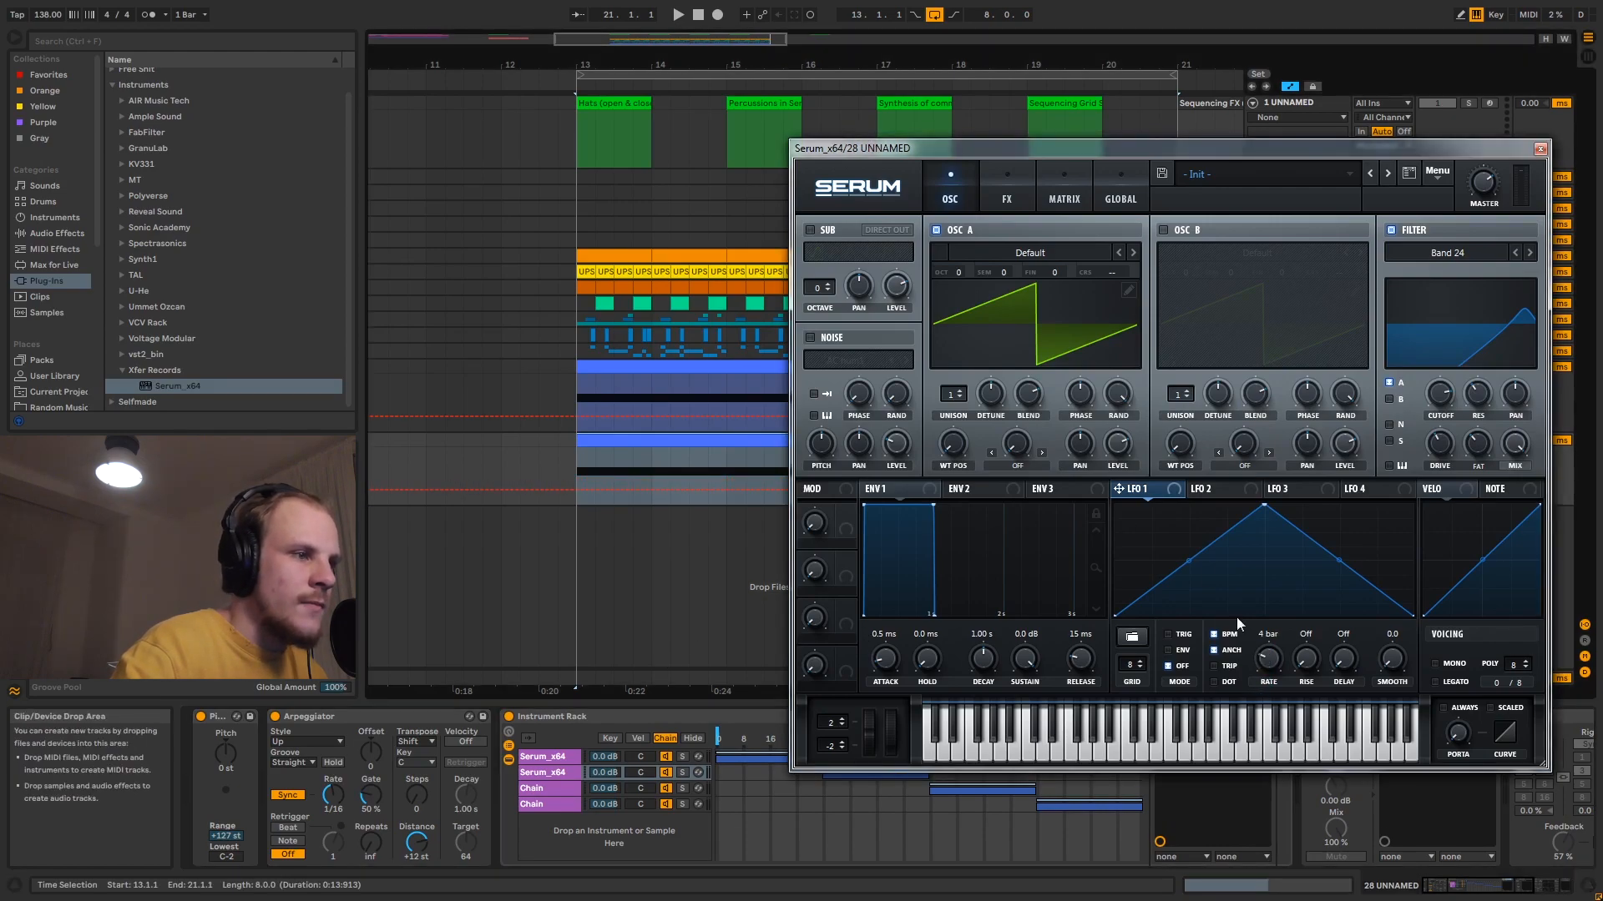
left_click_drag(1467, 434, 1421, 390)
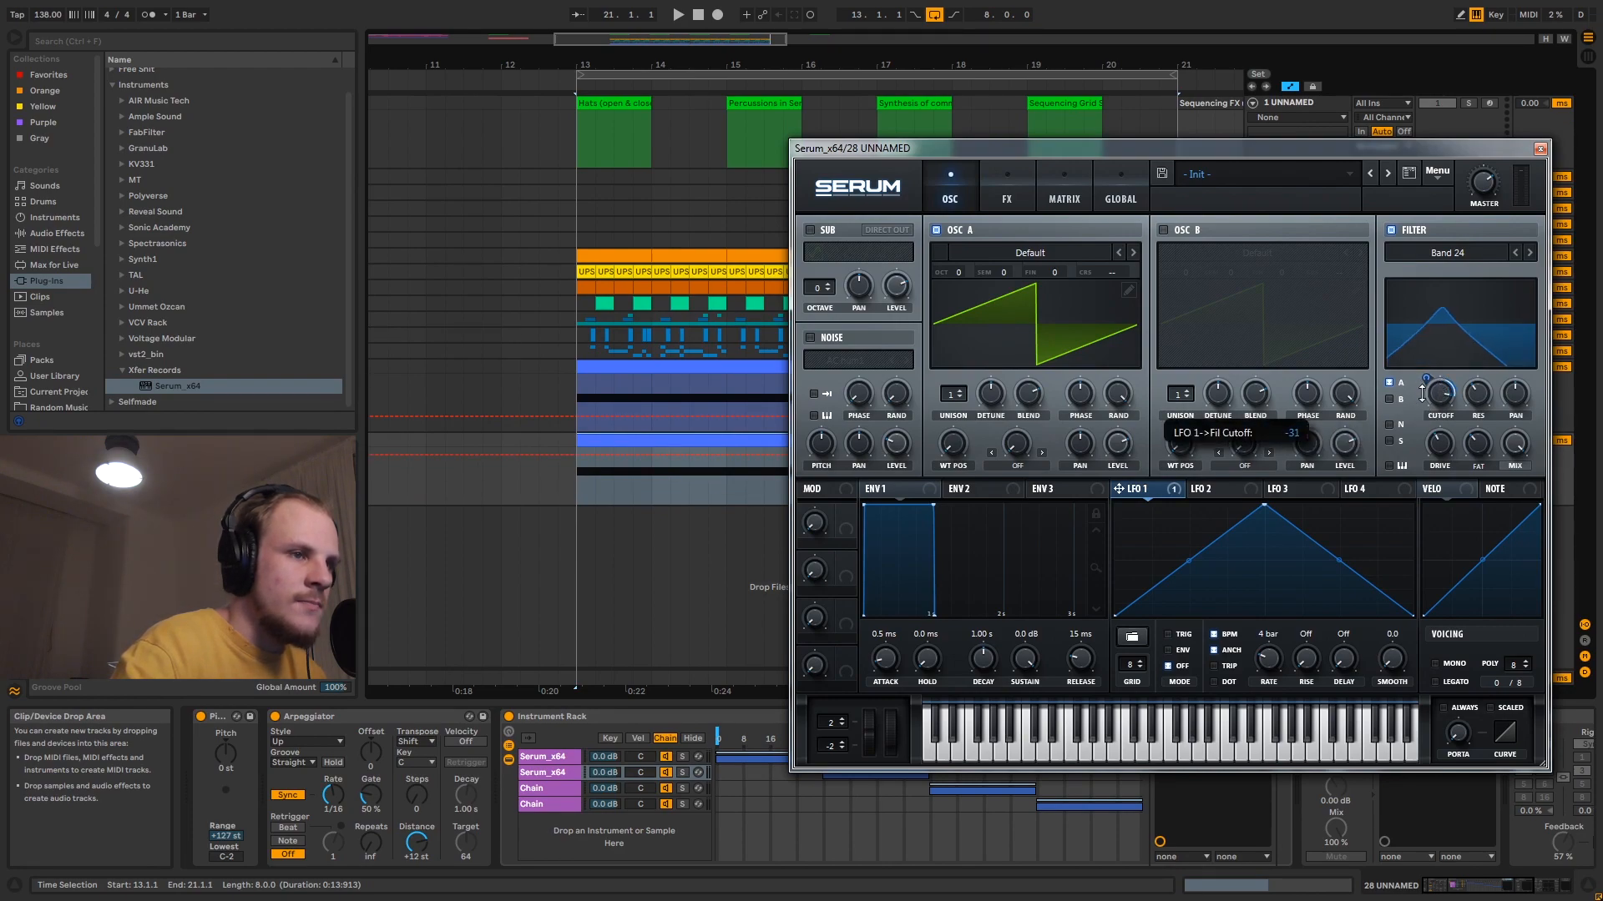
left_click(1540, 148)
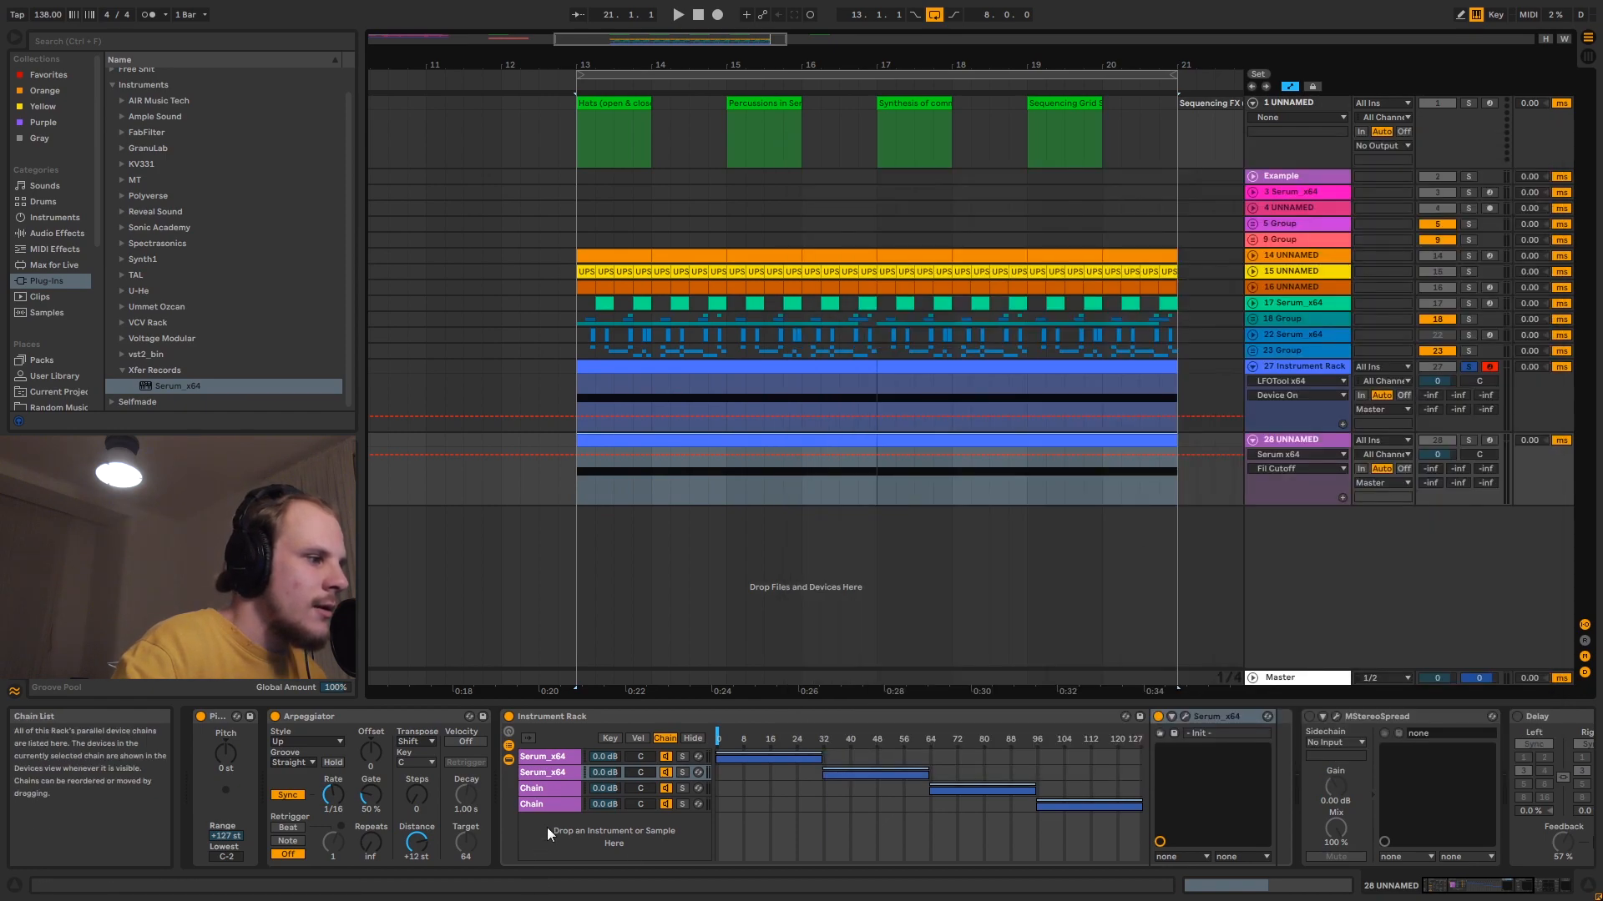
- Load Serum_x64 into the rack's third chain and choose the Analog_BD_Sin wavetable for oscillator A
left_click(559, 789)
left_click(177, 388)
left_click_drag(177, 387, 548, 794)
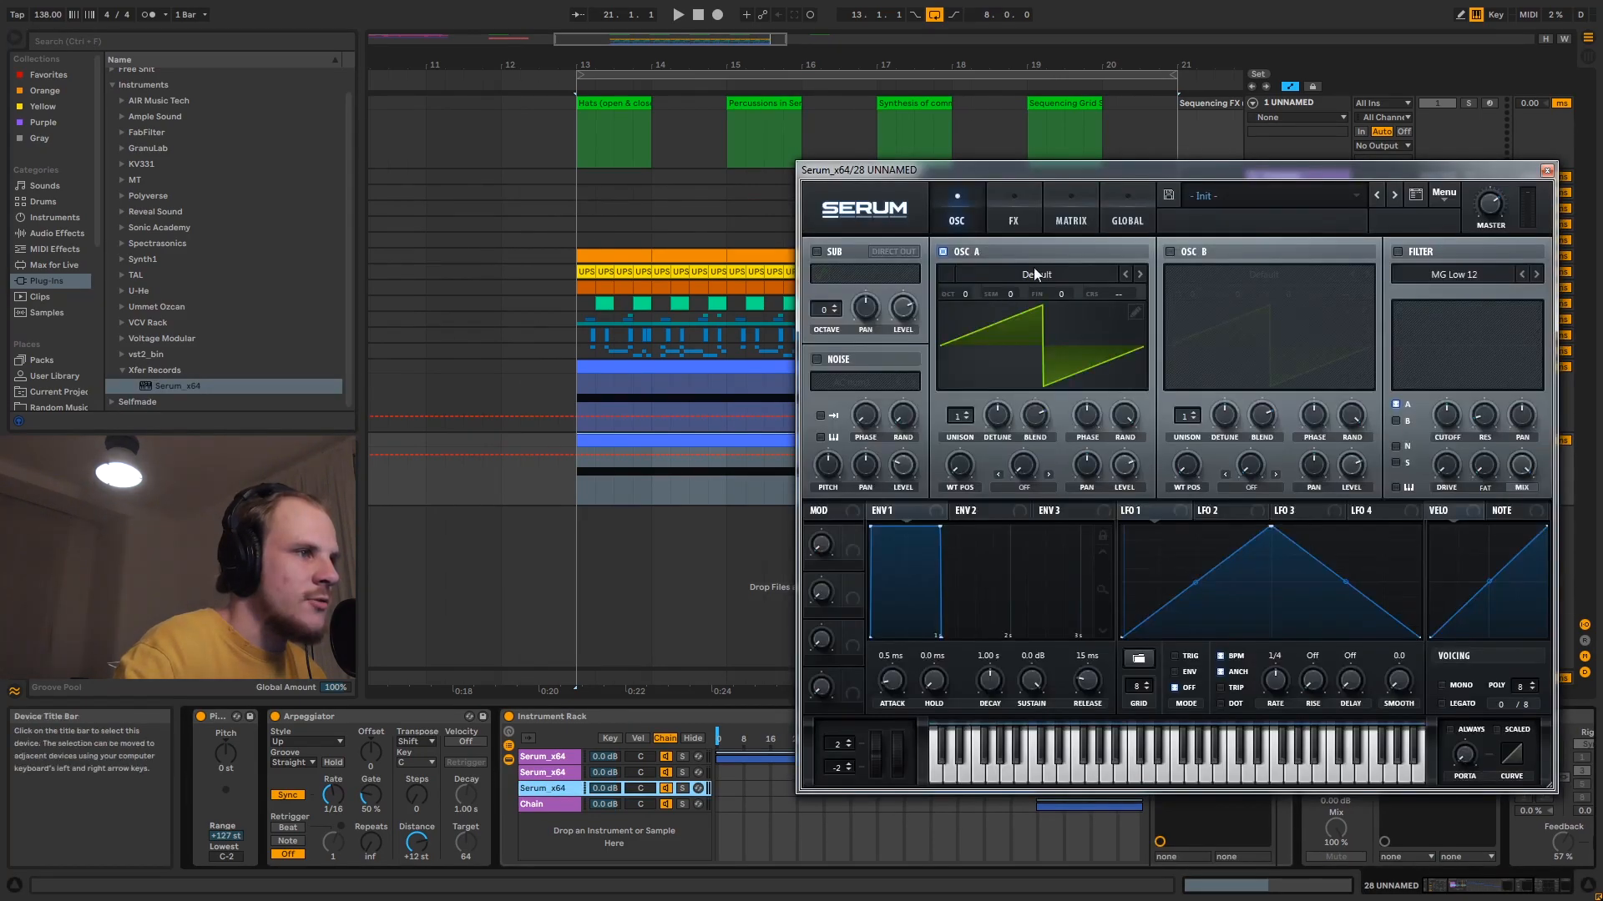
left_click(1037, 272)
mouse_move(1018, 294)
left_click(1114, 324)
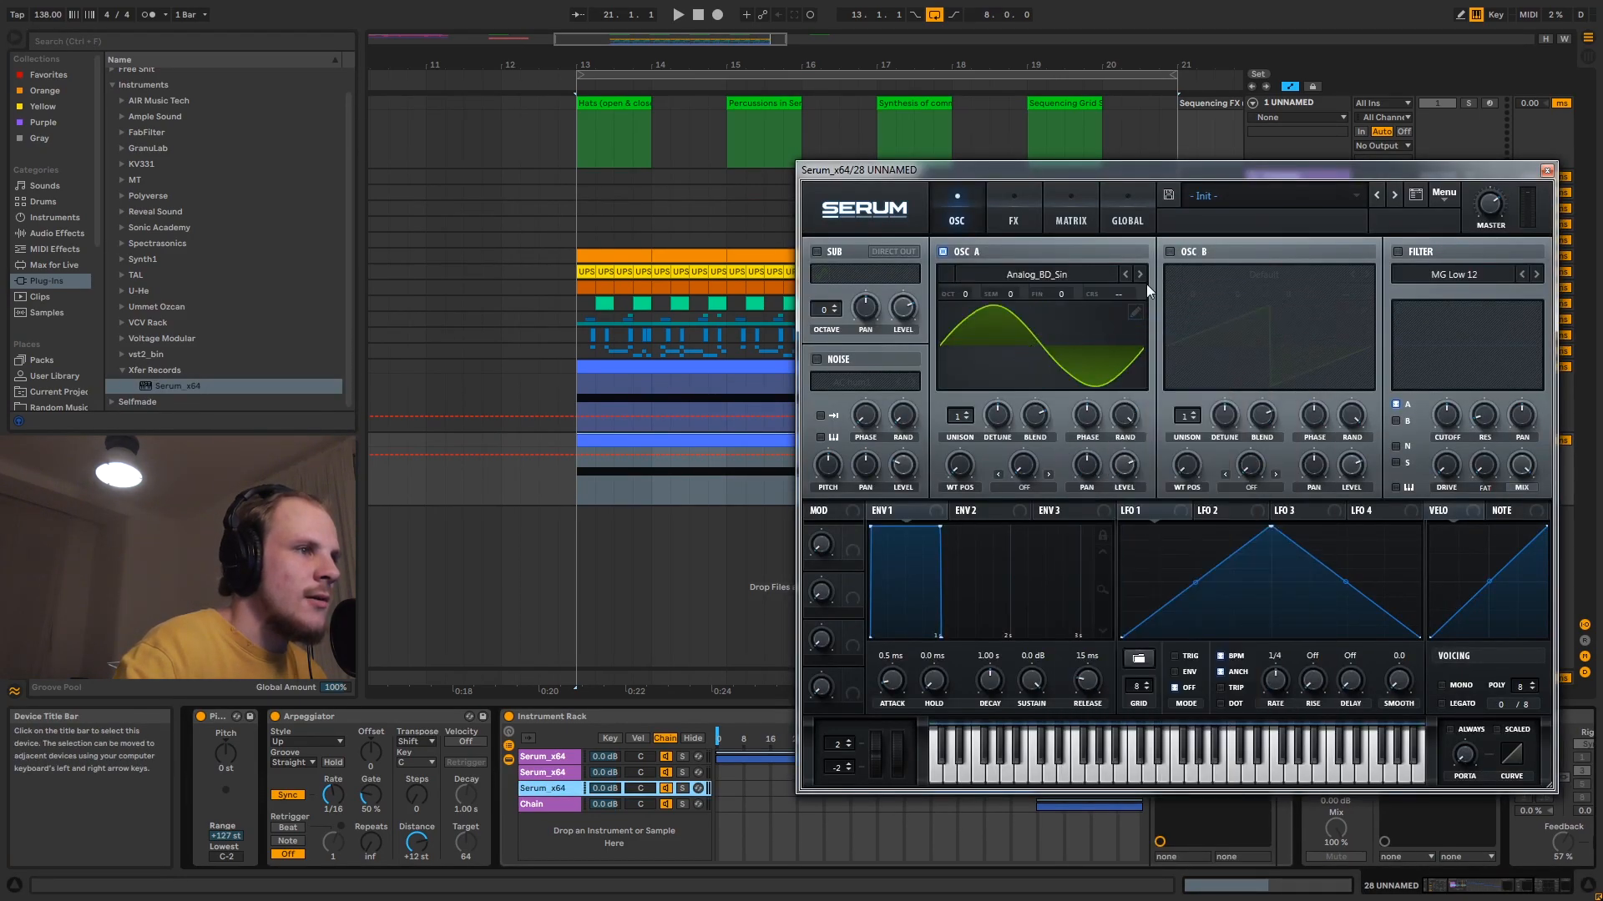
- Enable oscillator B with the Squelchy FM 1 [SL] wavetable and set oscillator A's warp to FM (from B) at about 71%
left_click(1170, 253)
left_click(1239, 281)
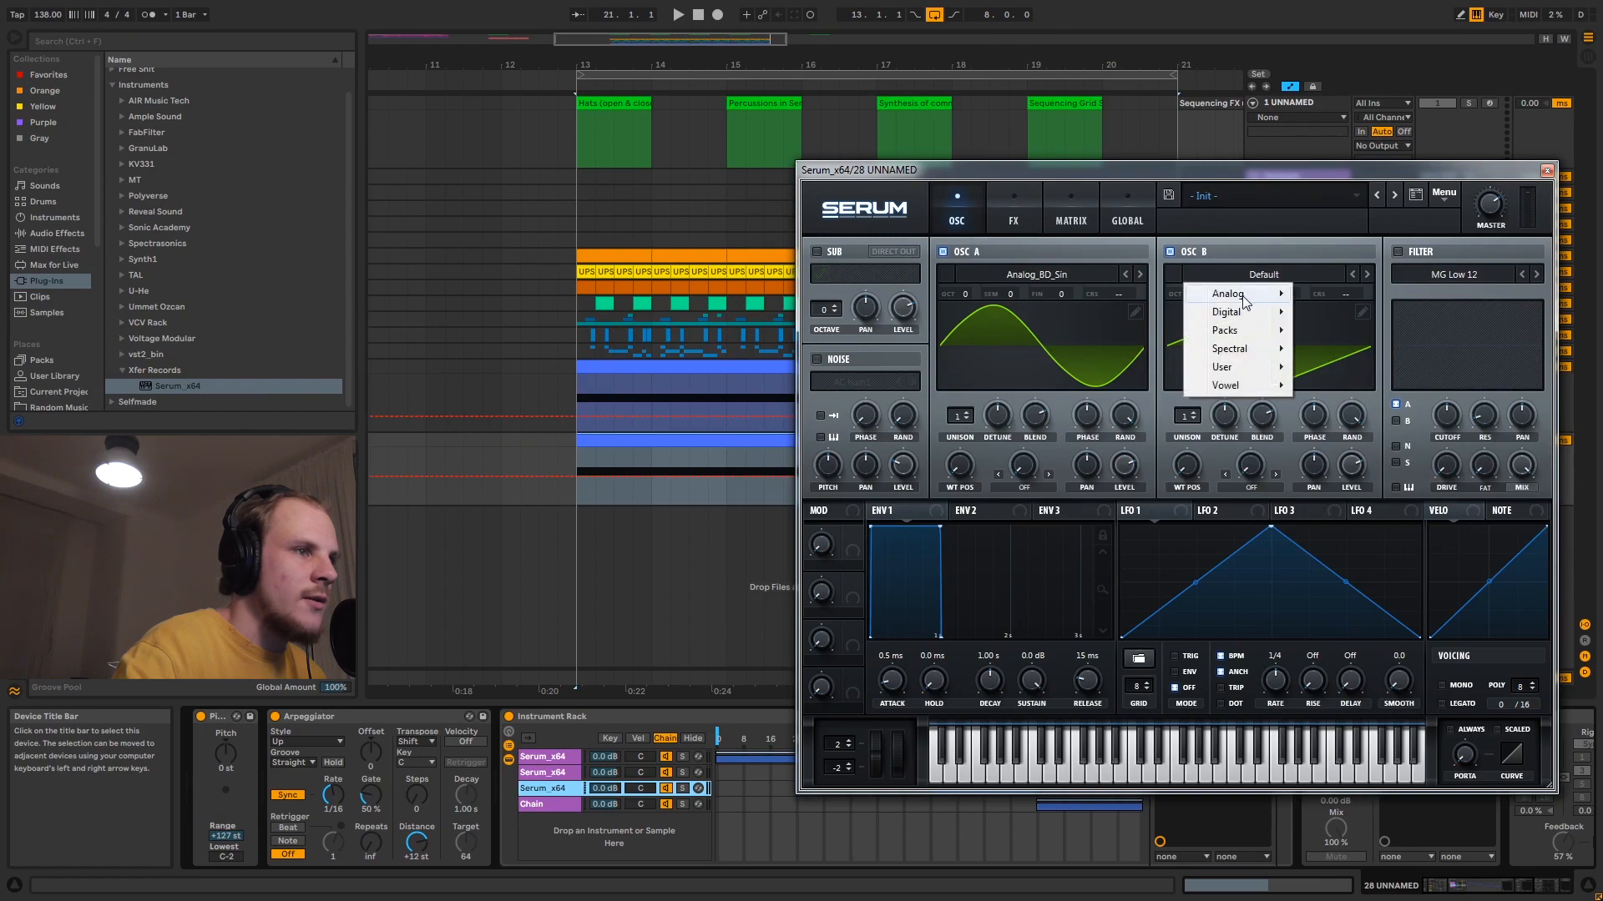
mouse_move(1249, 348)
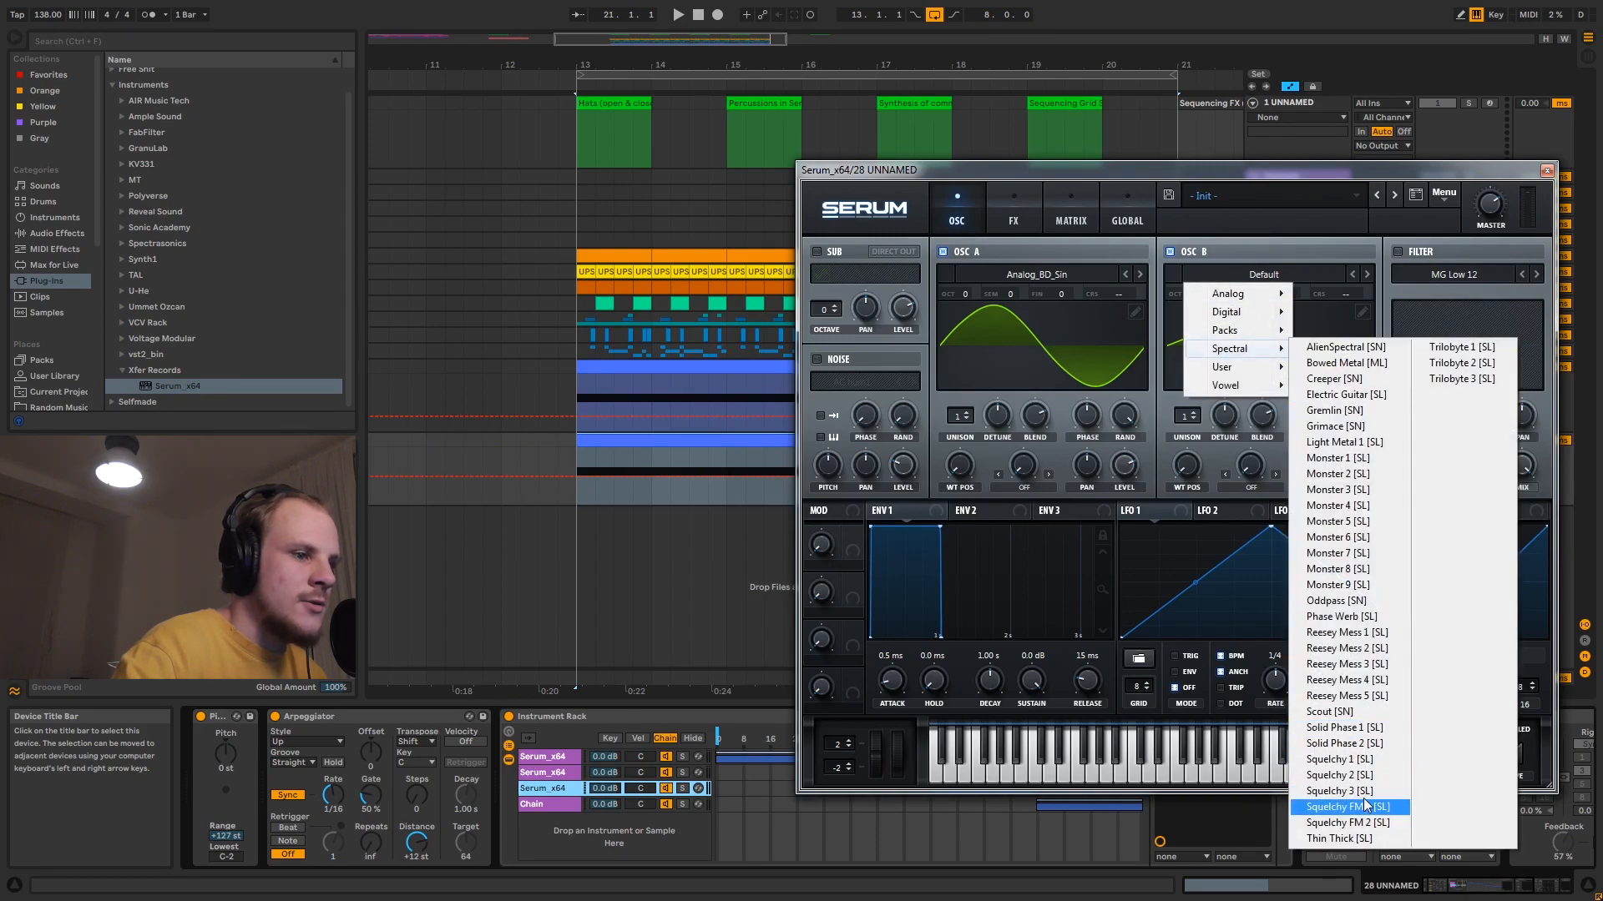
left_click(1352, 806)
left_click_drag(1191, 467, 1208, 499)
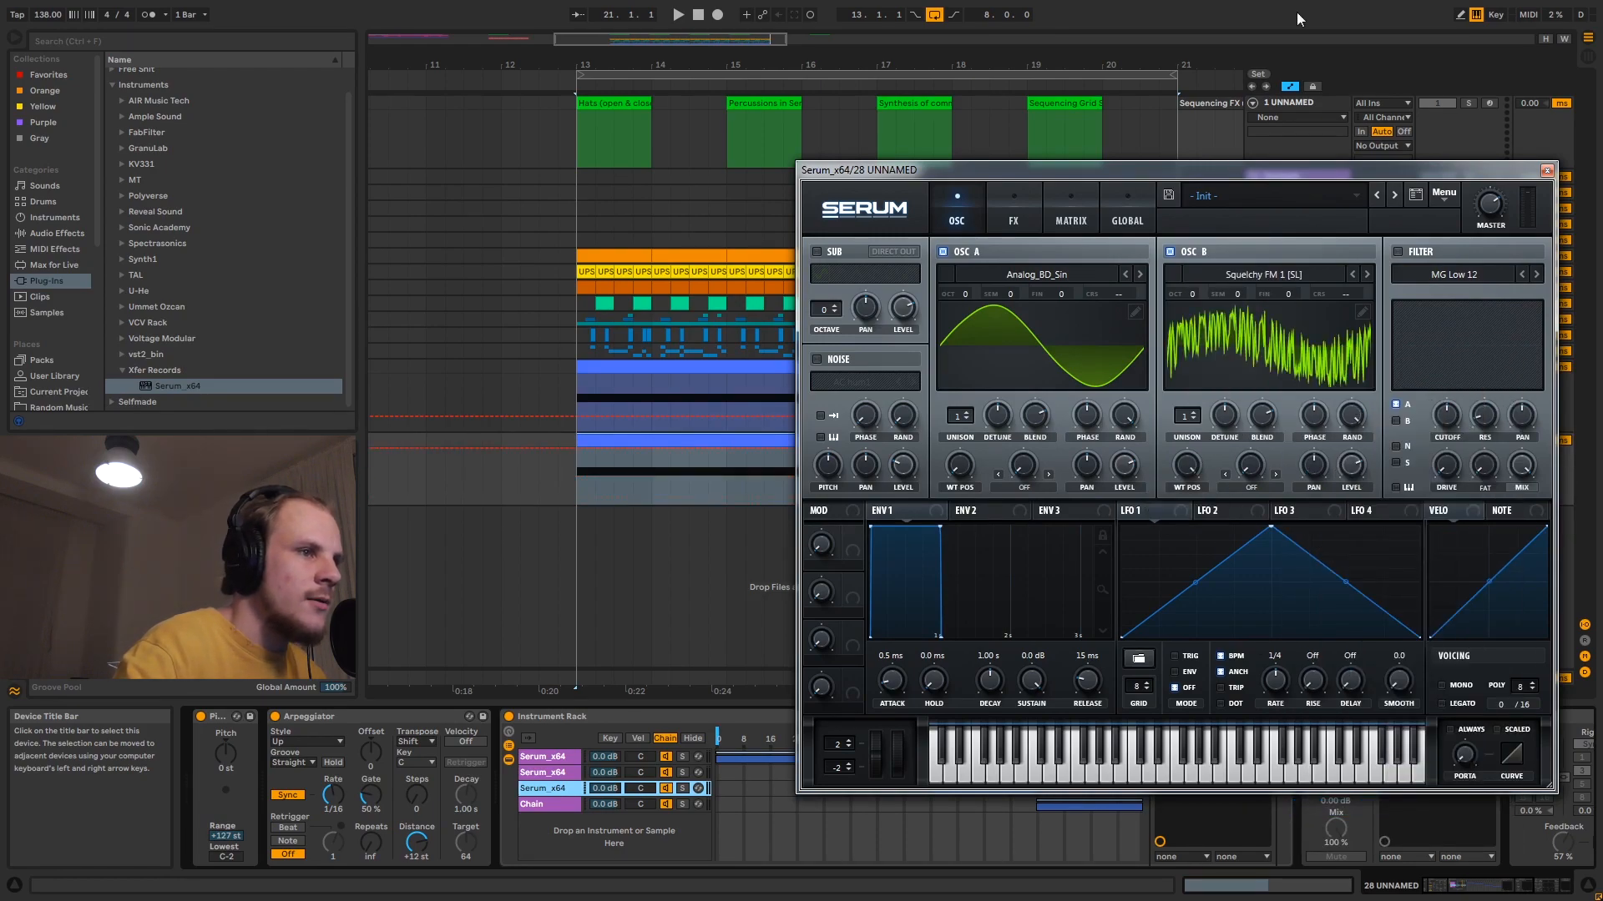
left_click(1024, 488)
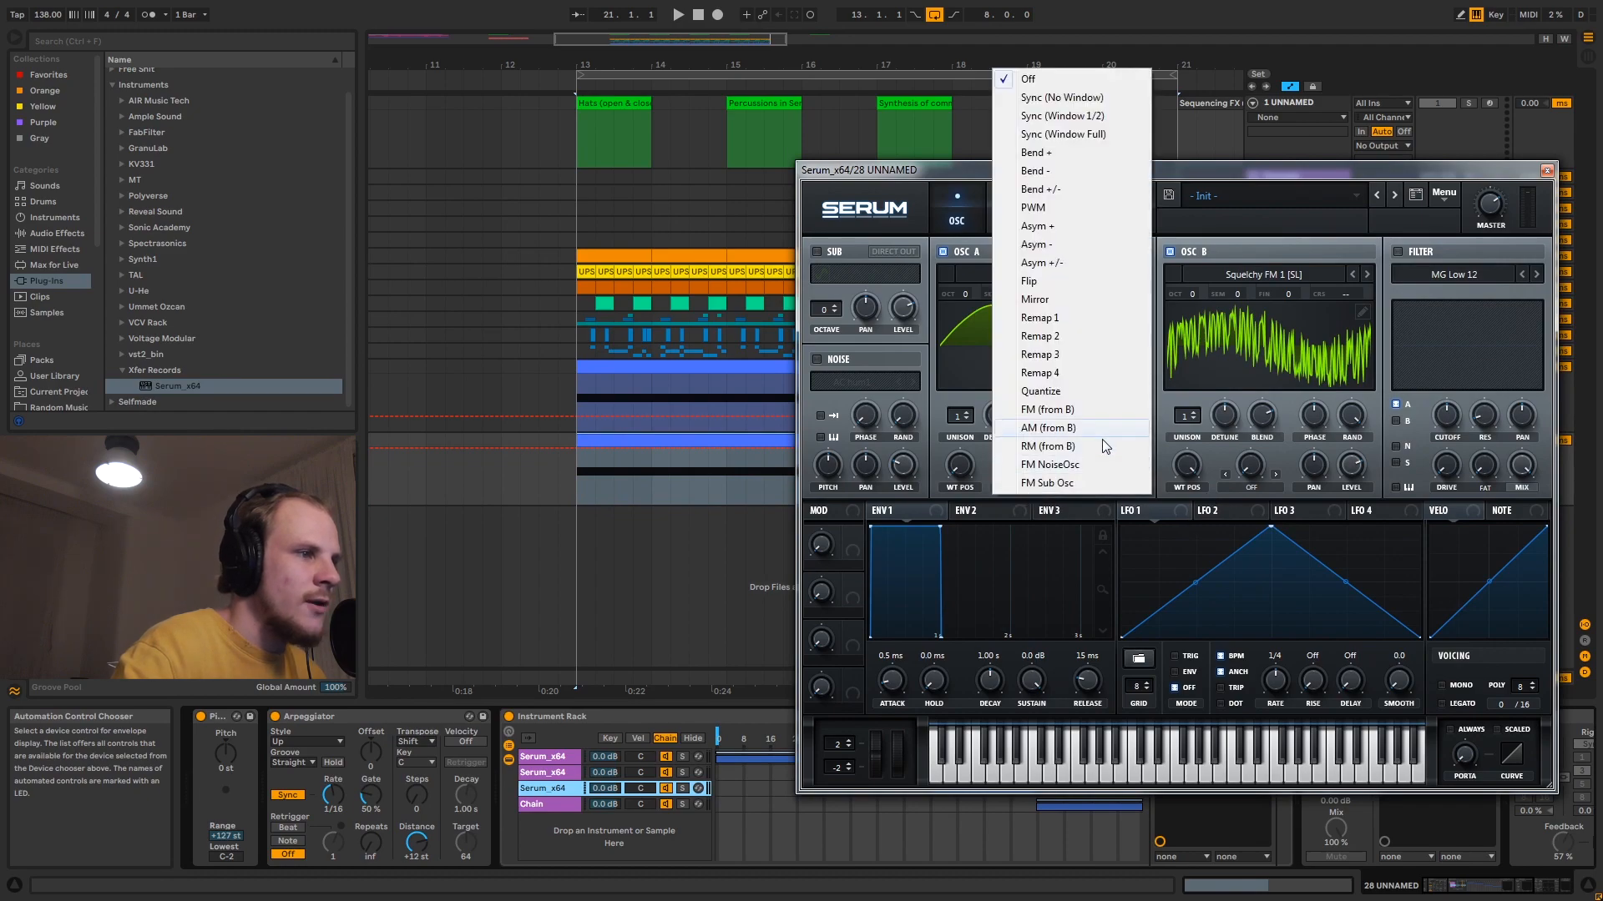
left_click(1075, 411)
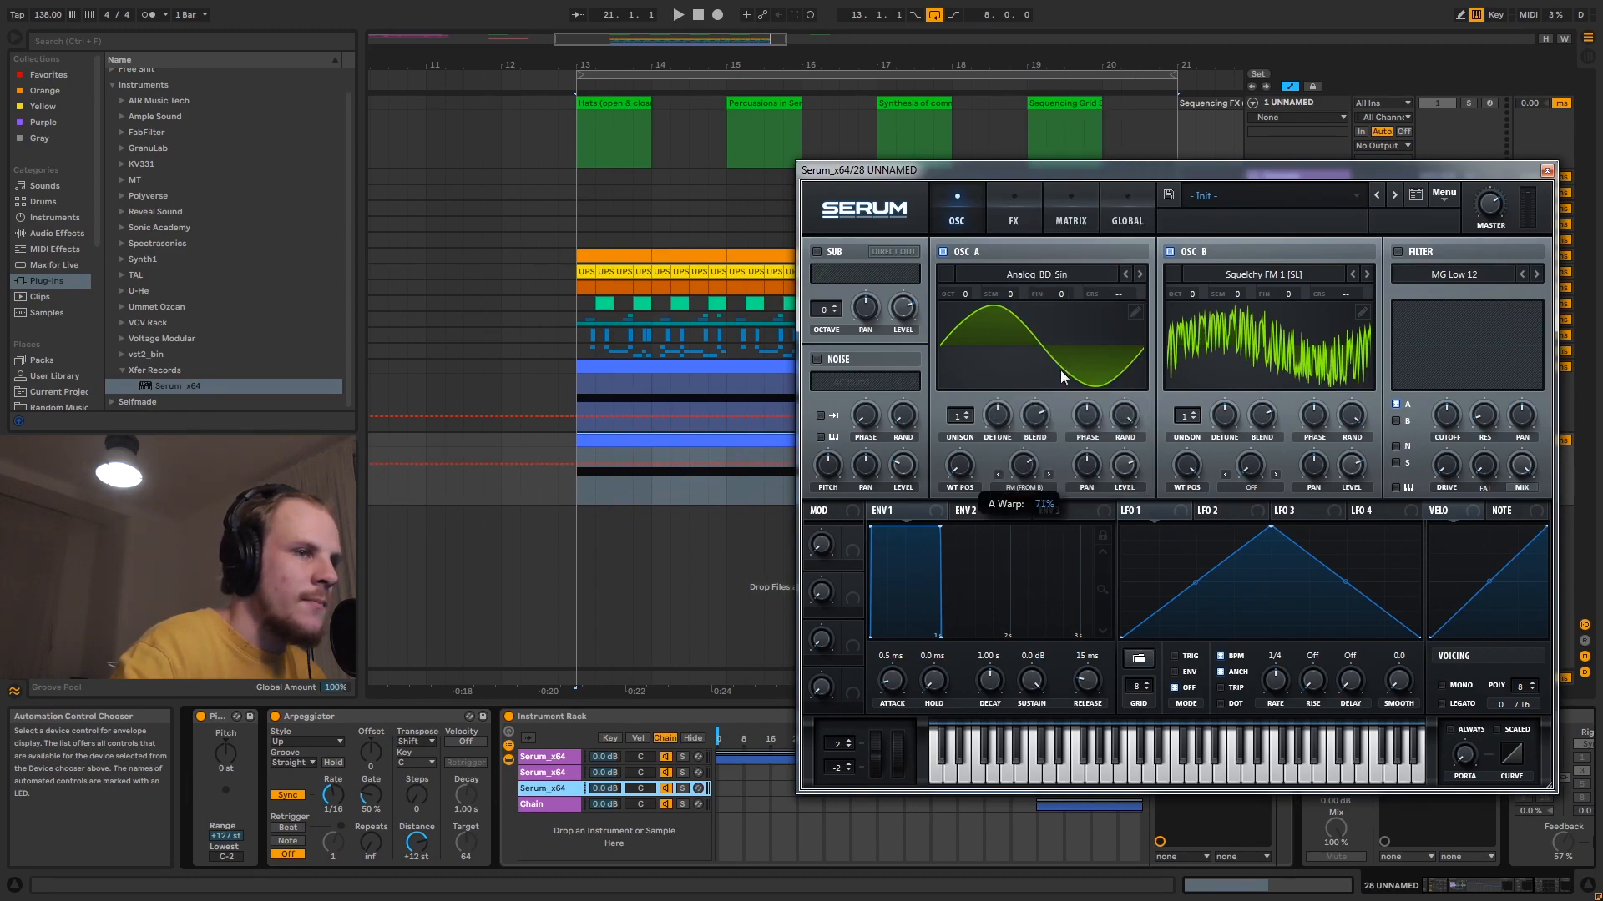
- Enable the third Serum's filter, choose Band 24, and raise its resonance and drive
left_click(1398, 251)
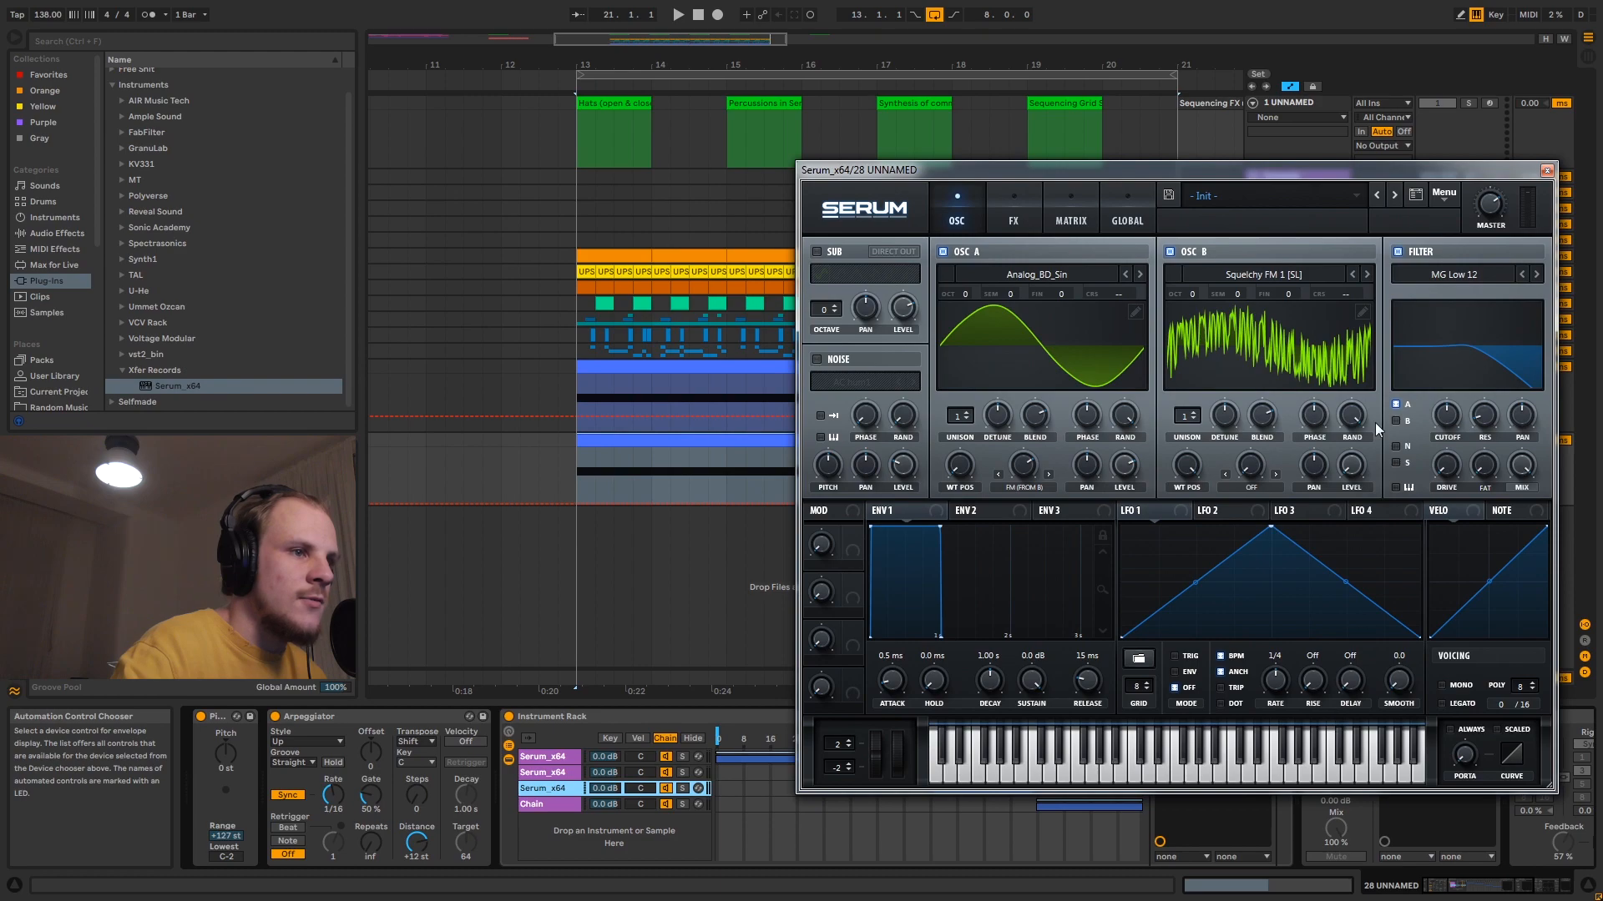
left_click(1459, 281)
mouse_move(1448, 293)
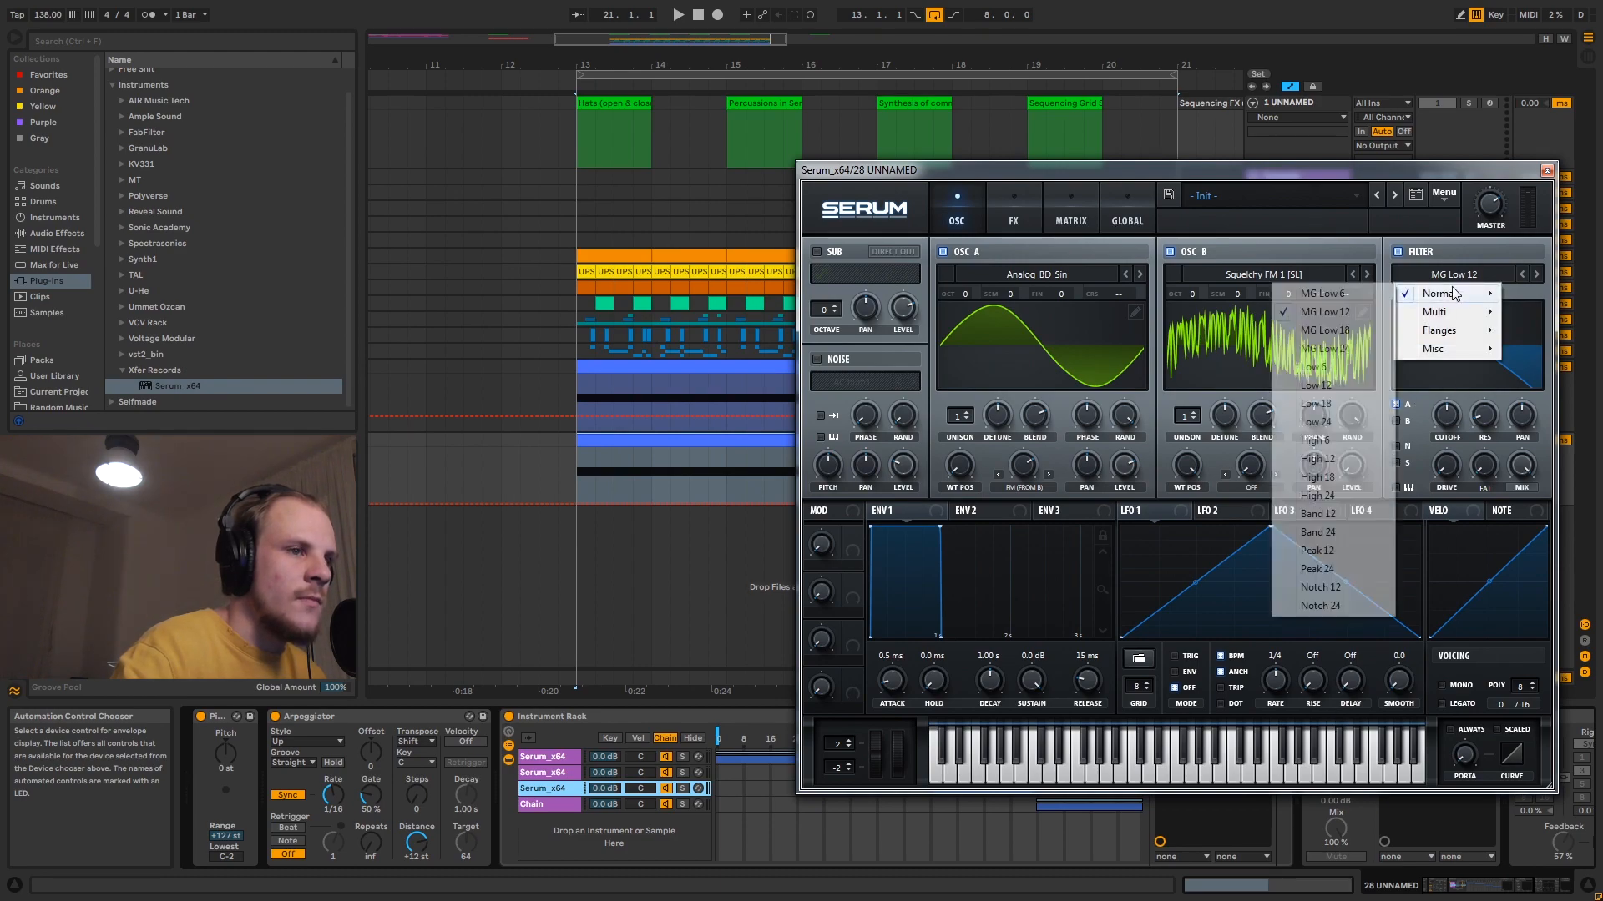
left_click(1333, 533)
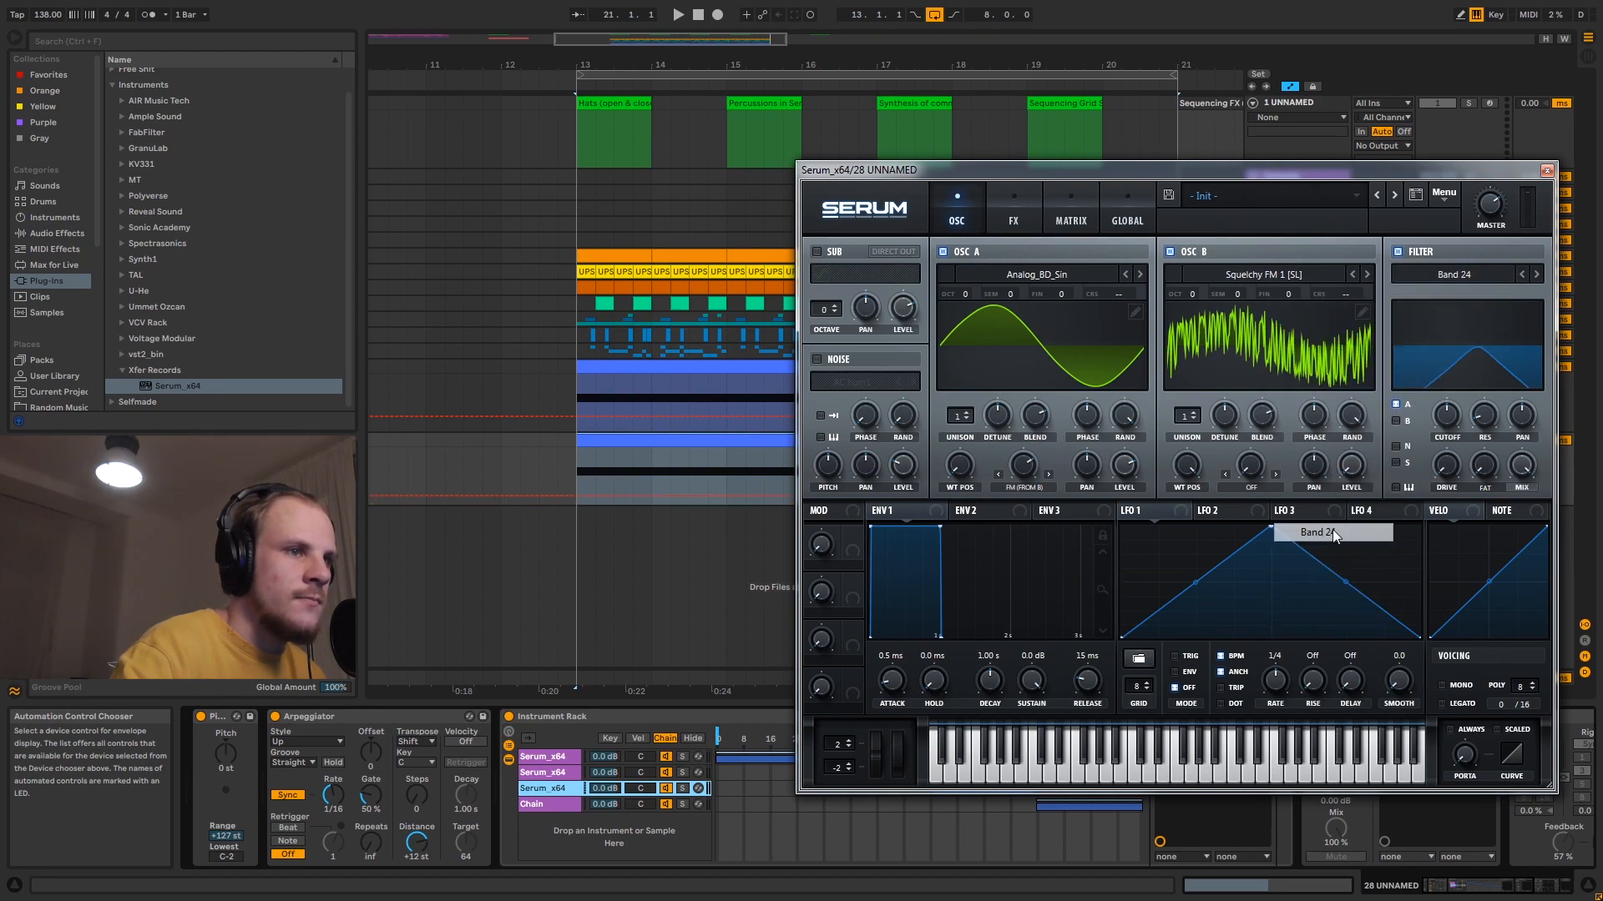
left_click_drag(1484, 417, 1495, 356)
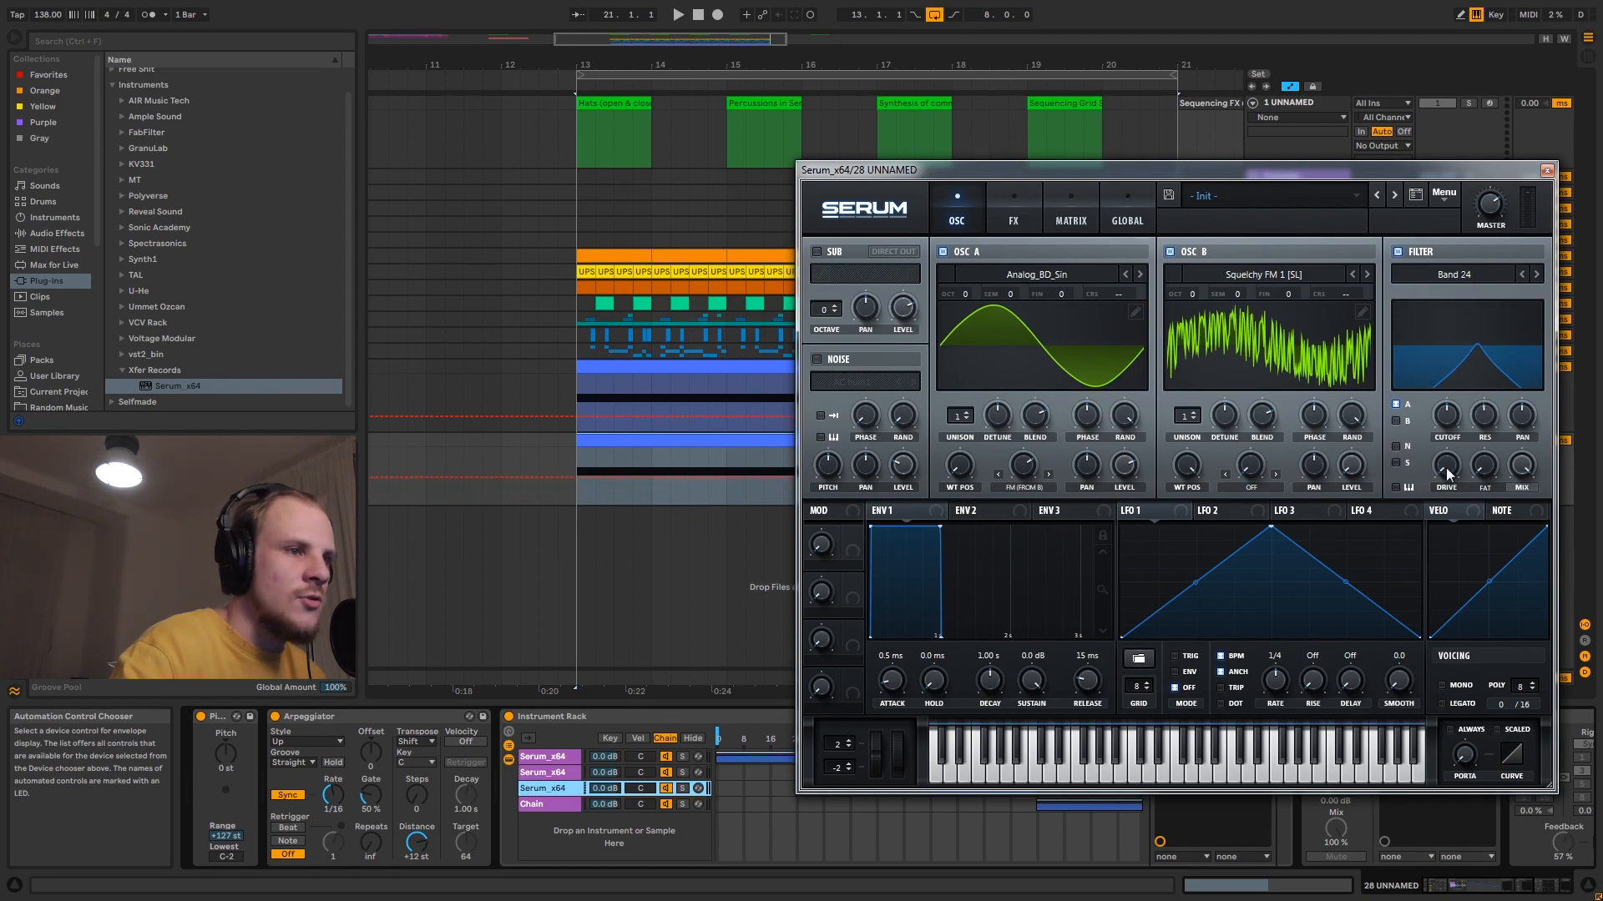
left_click_drag(1445, 471, 1455, 422)
left_click(555, 768)
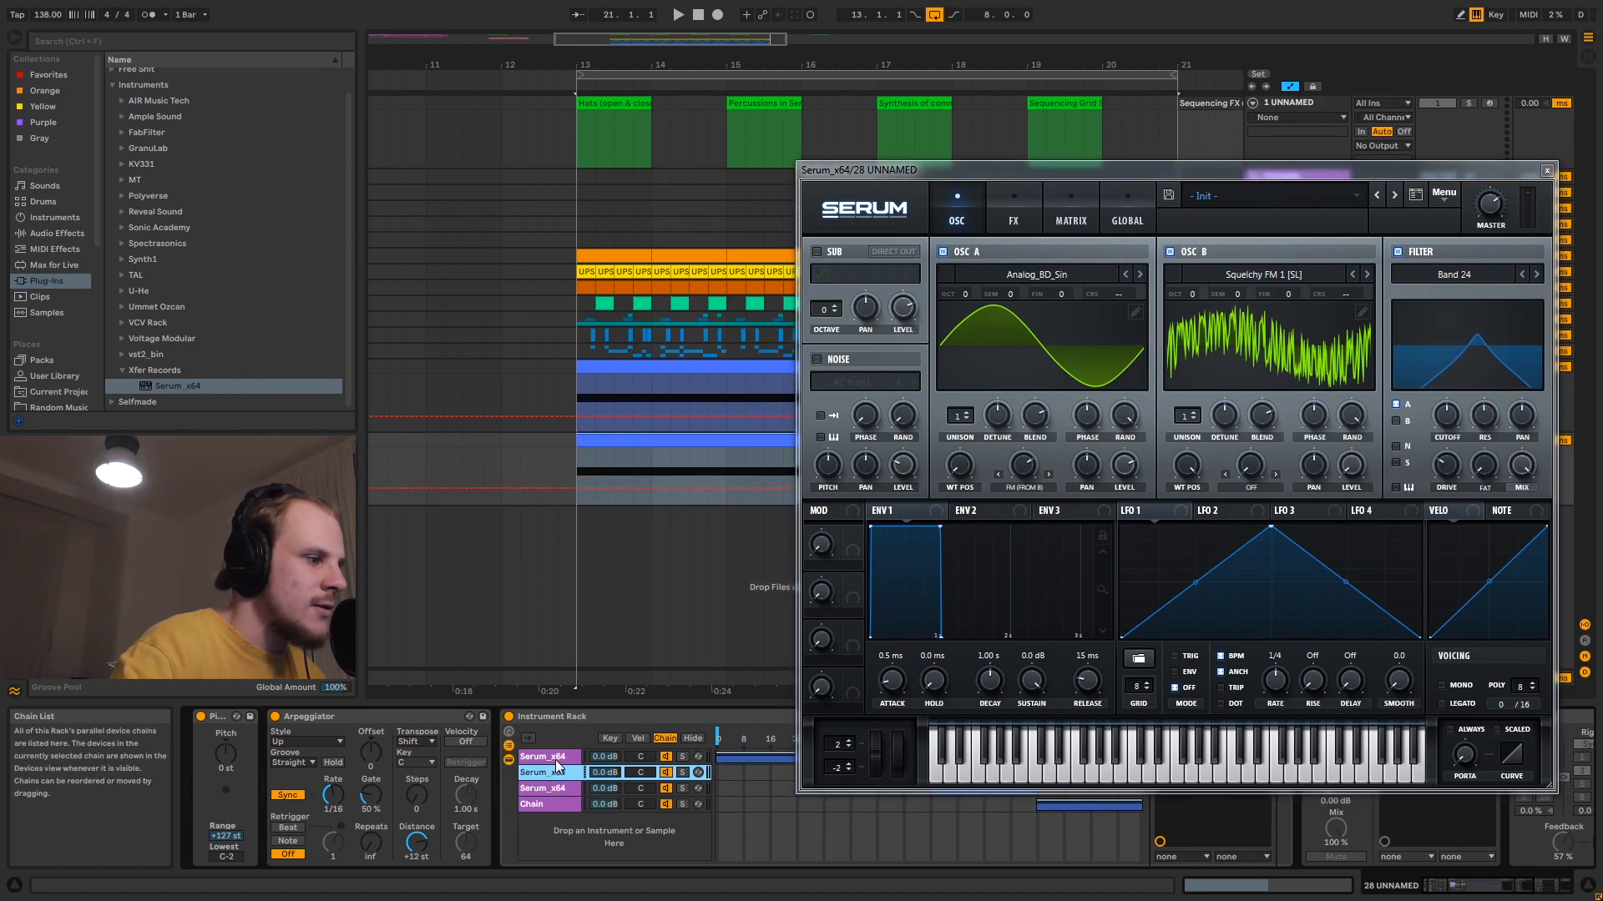
left_click(556, 757)
left_click(564, 789)
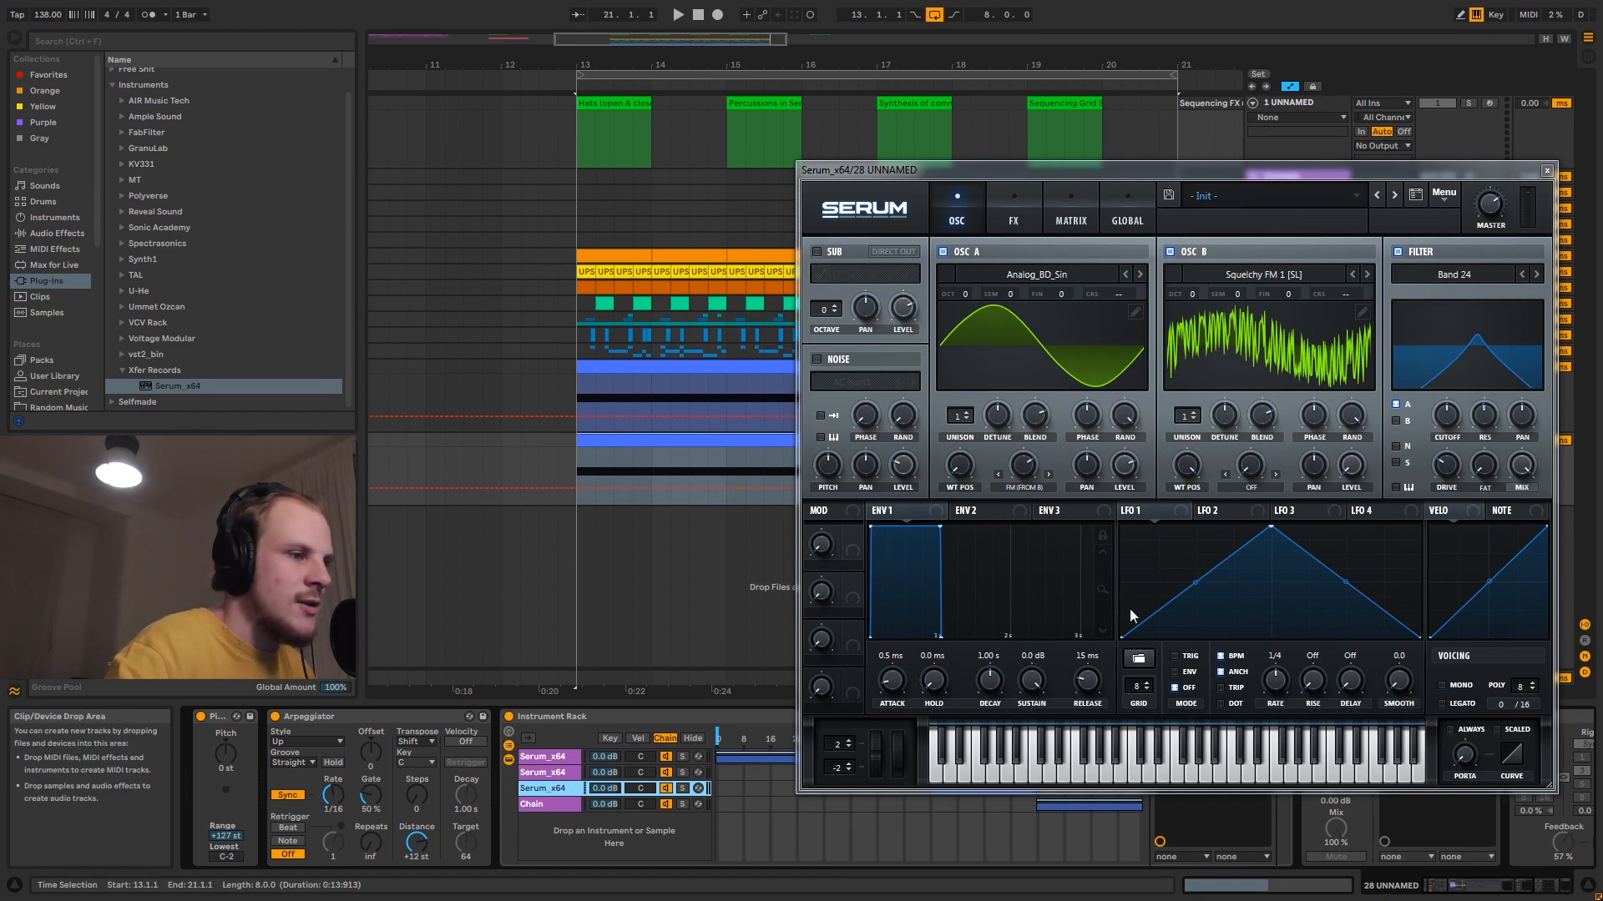
- Reshape LFO 1 to start at mid-height, dip to the bottom at one quarter, peak at three quarters and return to mid-height
left_click_drag(1122, 637, 1124, 581)
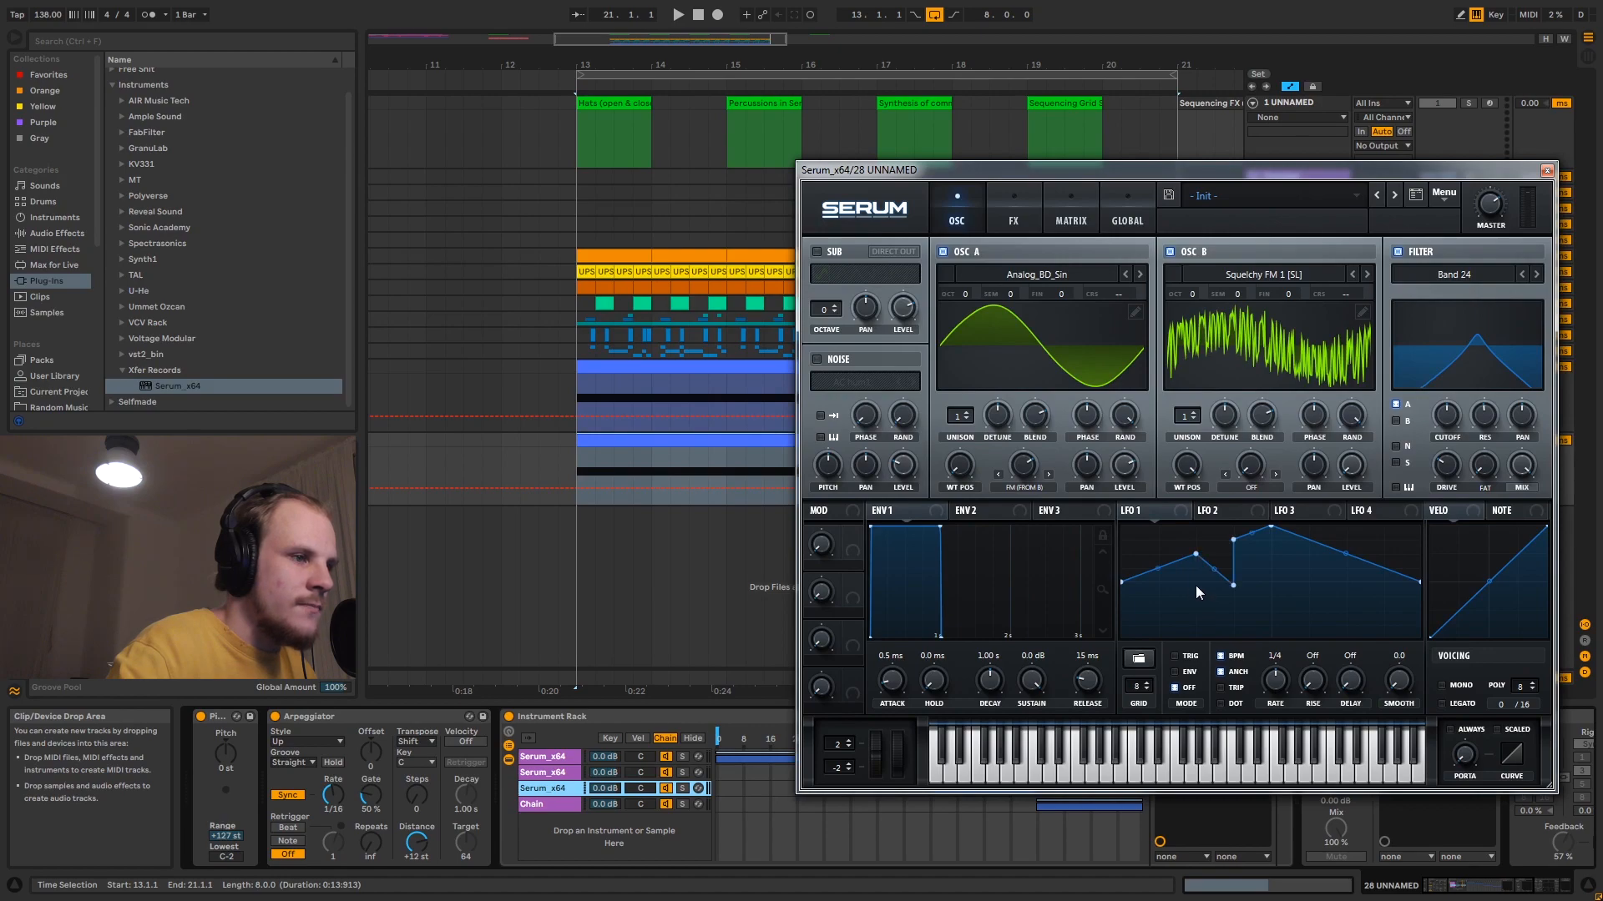
left_click_drag(1204, 567, 1188, 654)
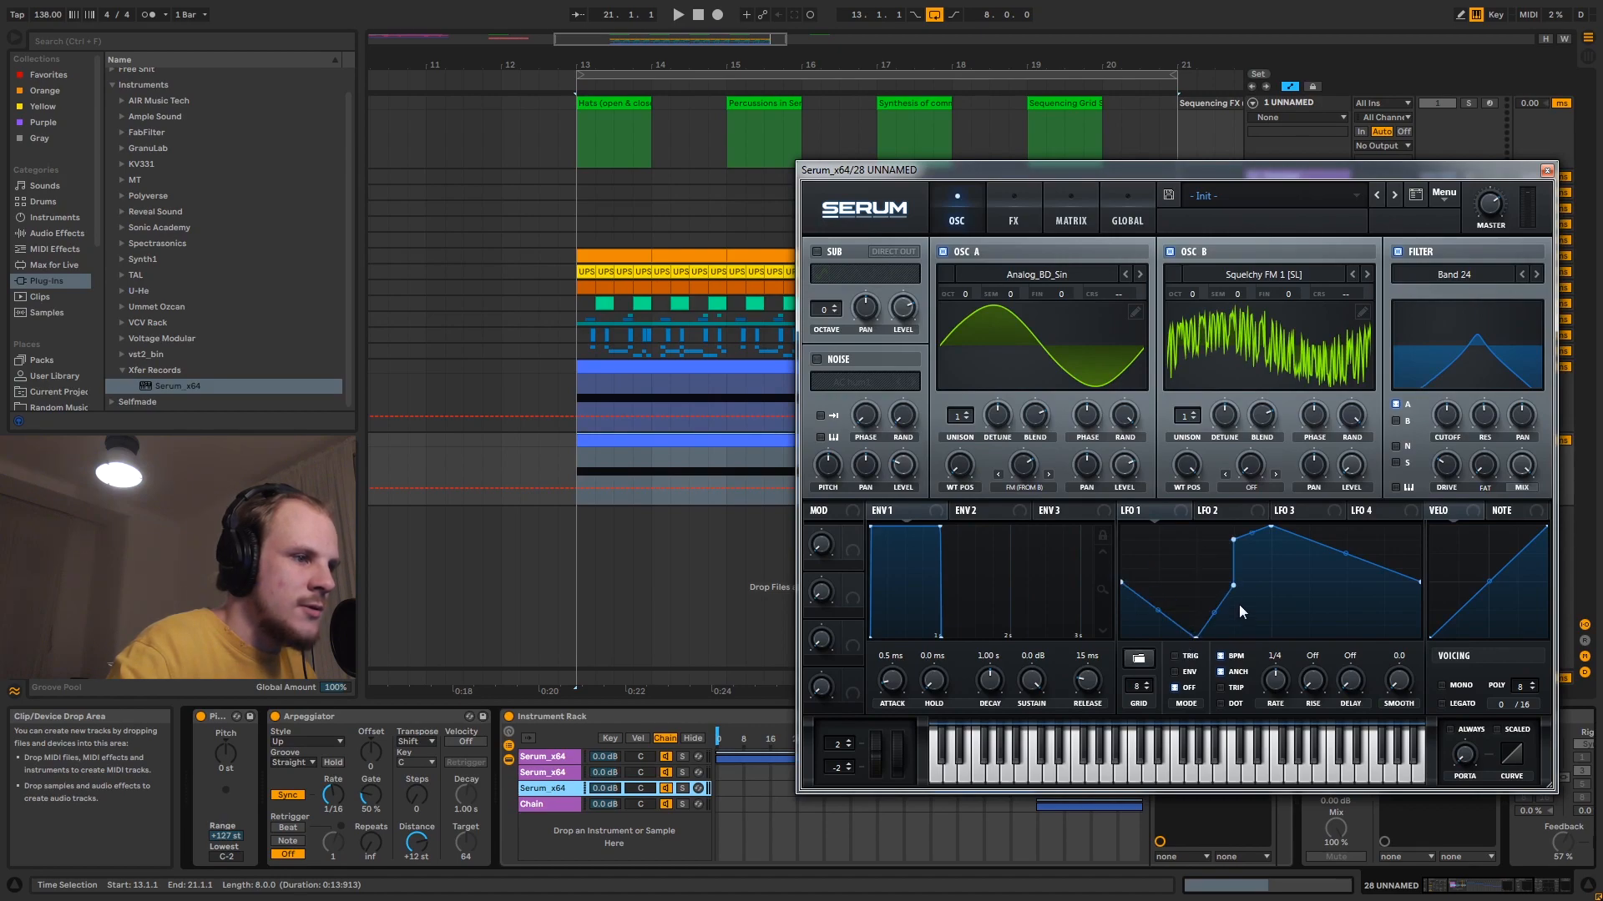
double_click(1236, 542)
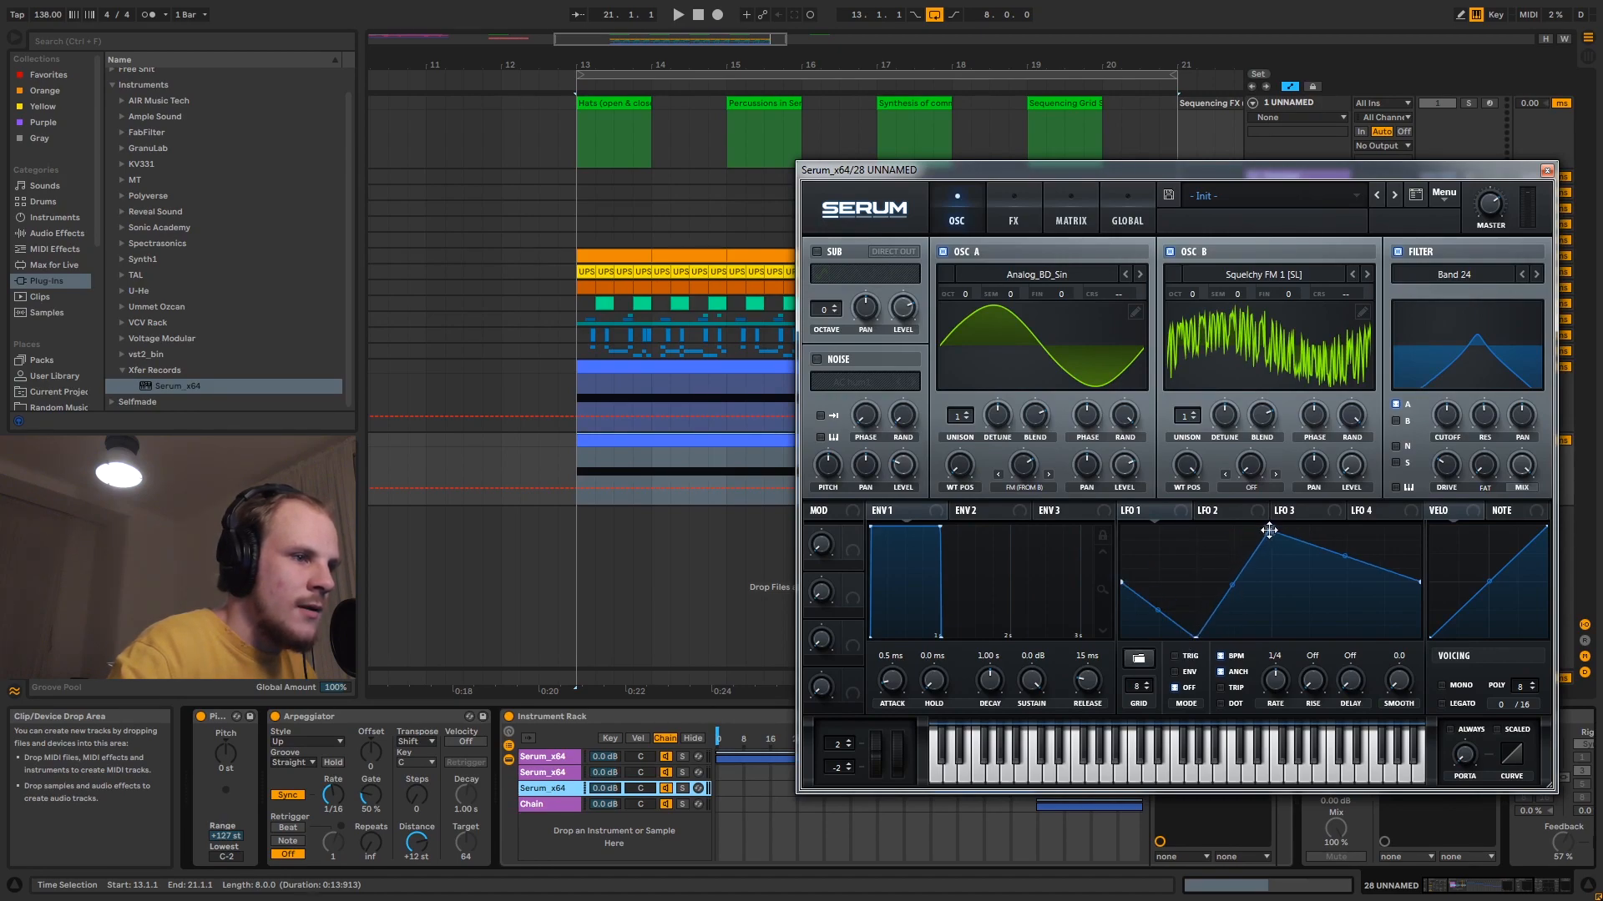
left_click_drag(1269, 529, 1354, 510)
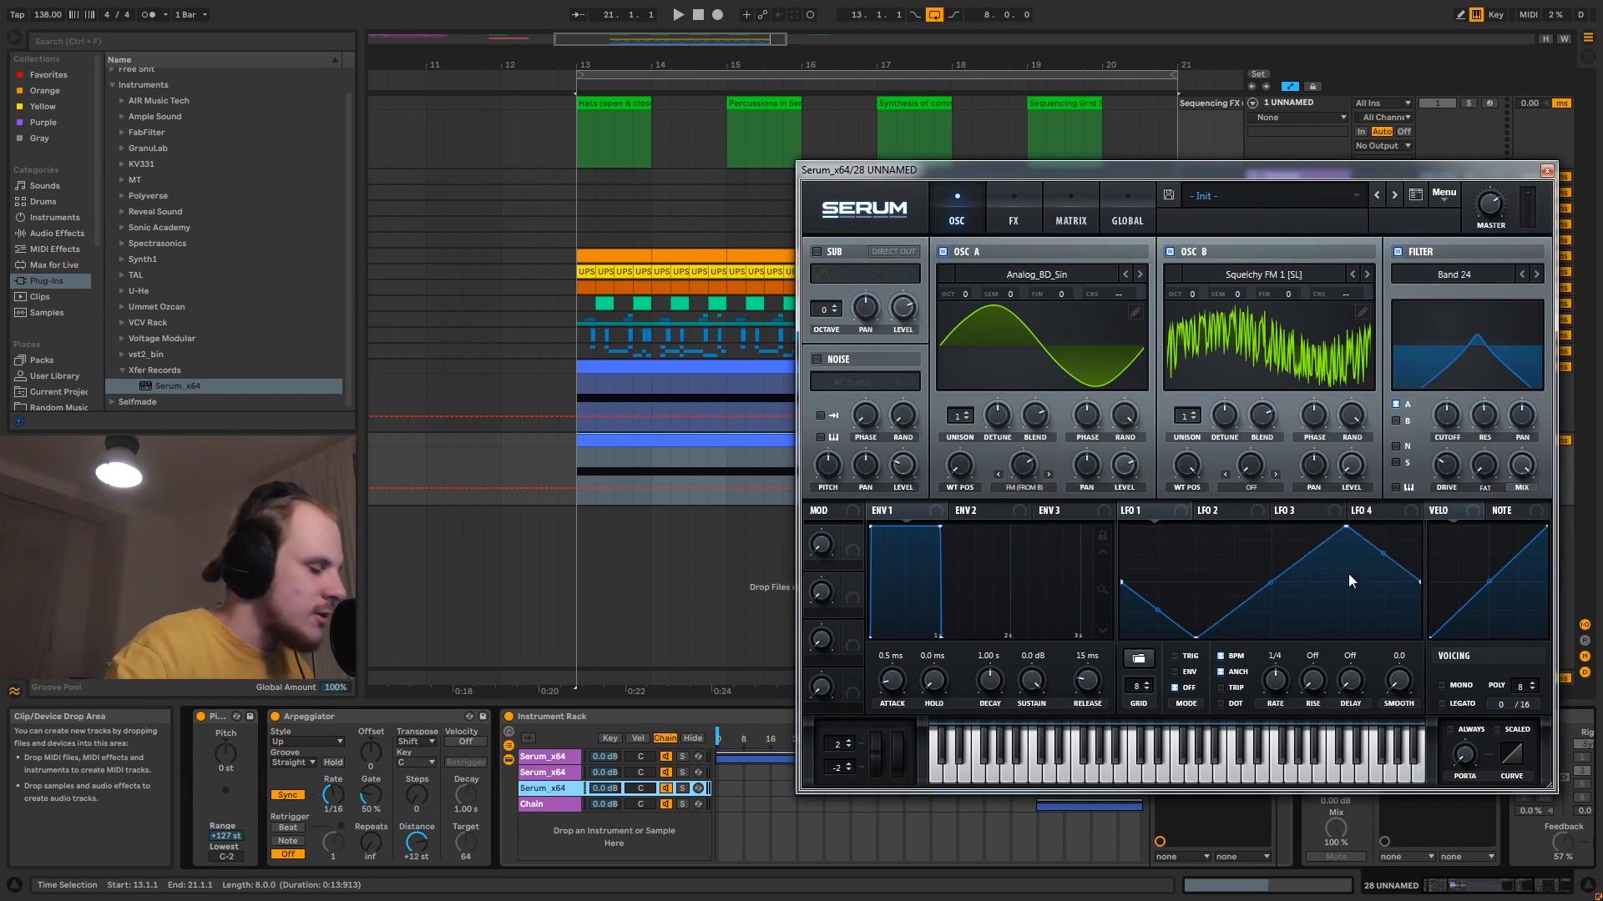
mouse_move(1350, 529)
left_mouse_down()
mouse_move(1302, 534)
mouse_move(1277, 561)
mouse_move(1270, 547)
mouse_move(1349, 528)
left_mouse_up()
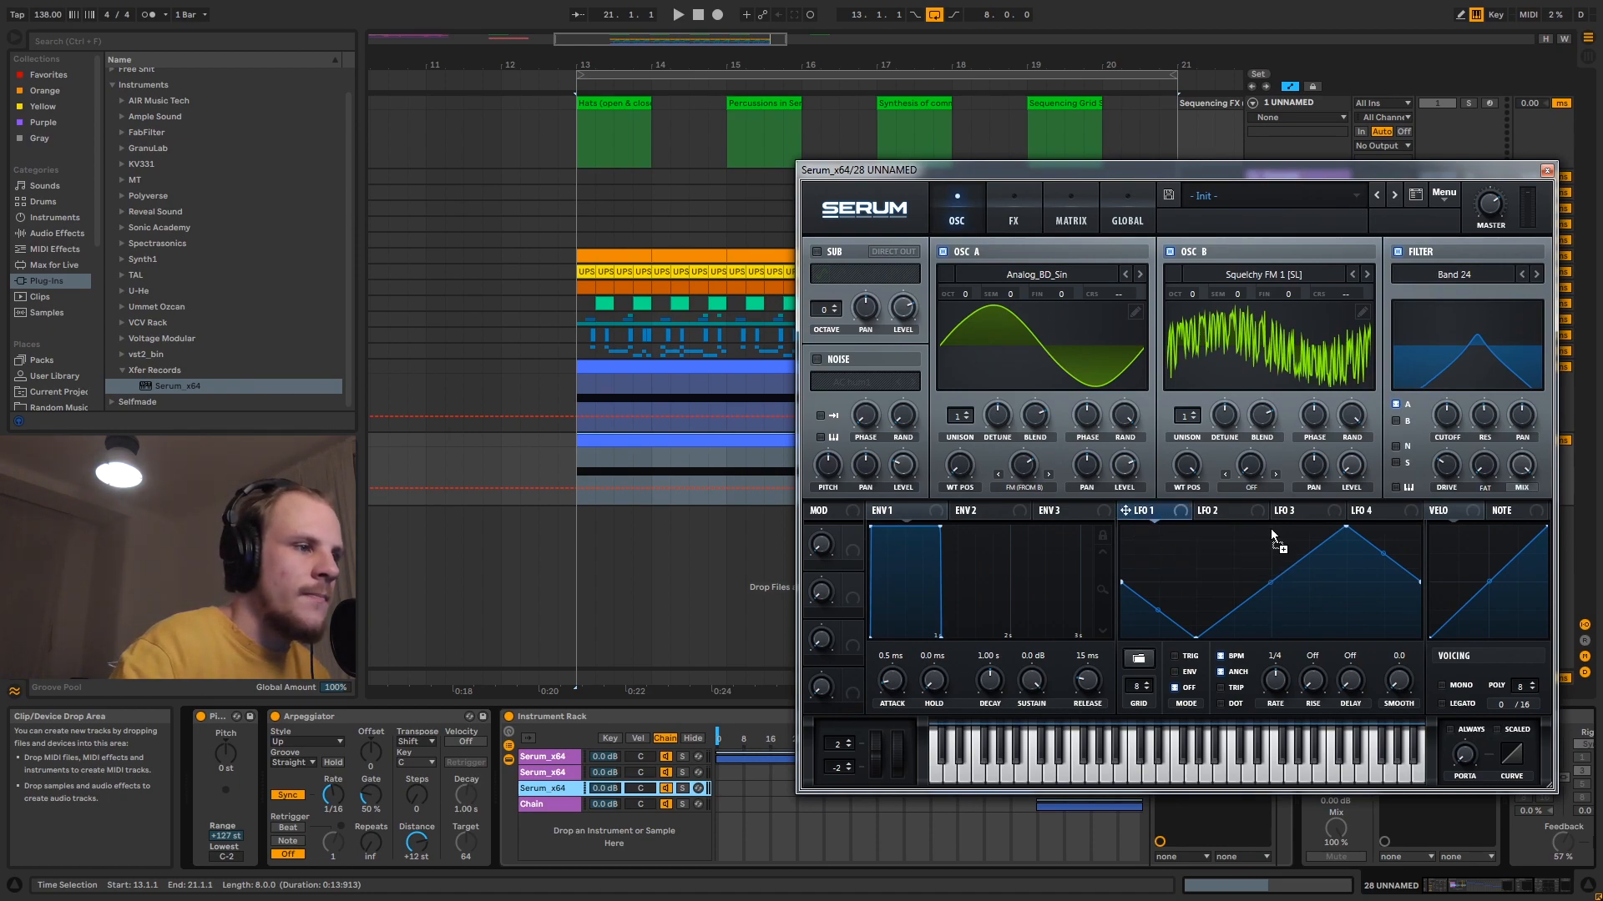
- Assign the reshaped LFO 1 to the filter cutoff at a 4 bar rate and close the third Serum's editor
left_click_drag(1443, 422, 1449, 416)
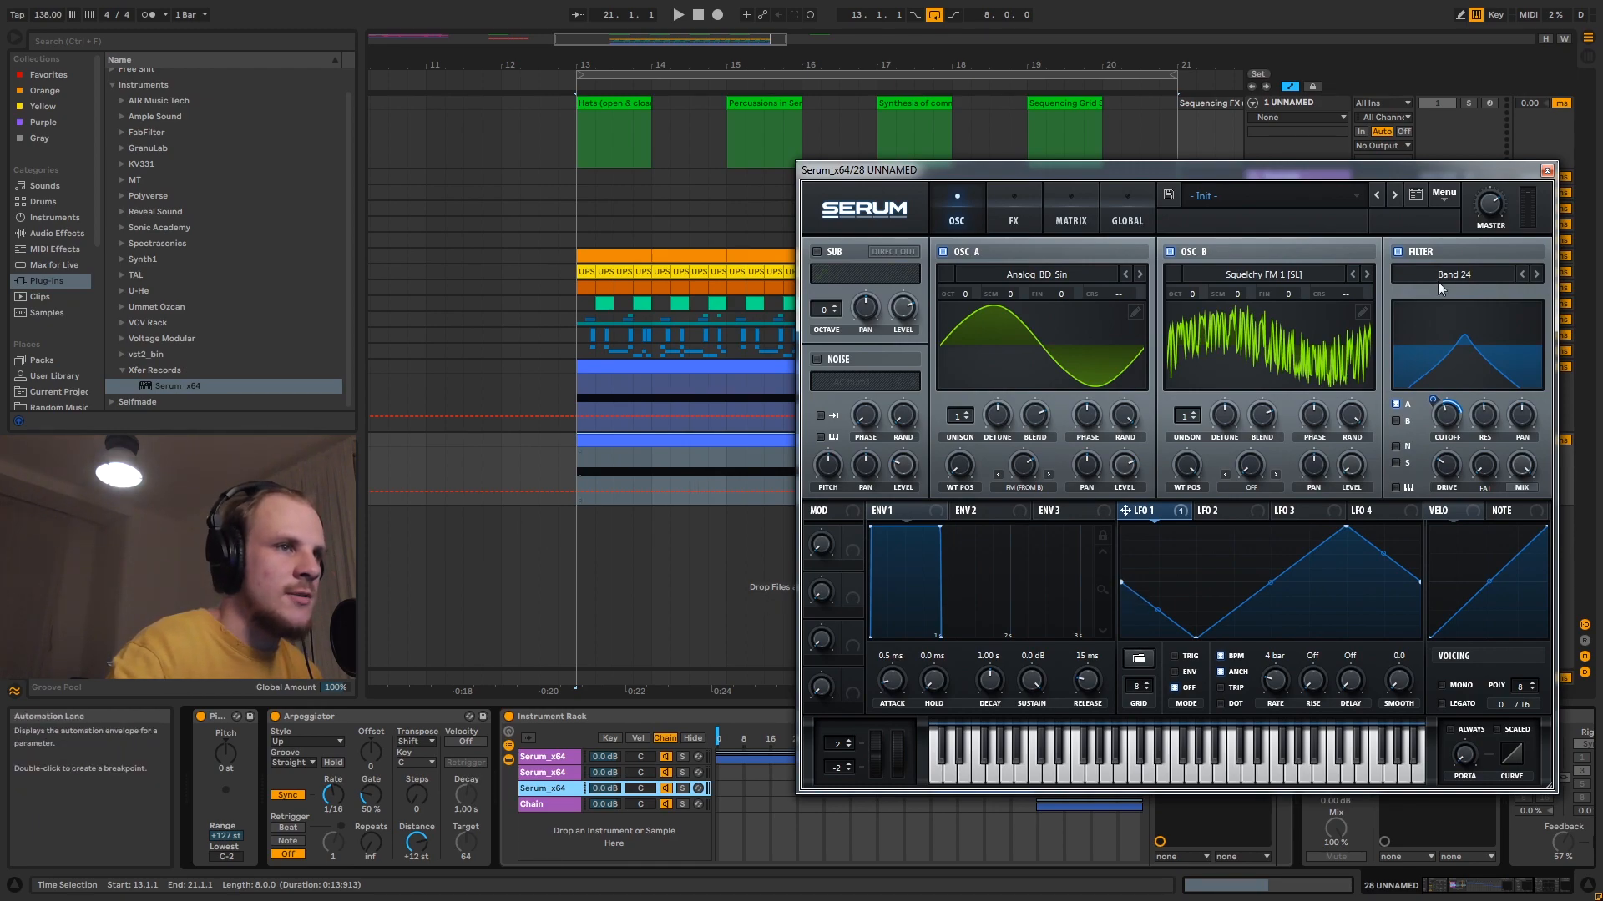
left_click(1546, 170)
- With track 28 soloed, map the rack's Chain Selector to Macro 1 and turn that macro up to 24 during playback
left_click(1468, 440)
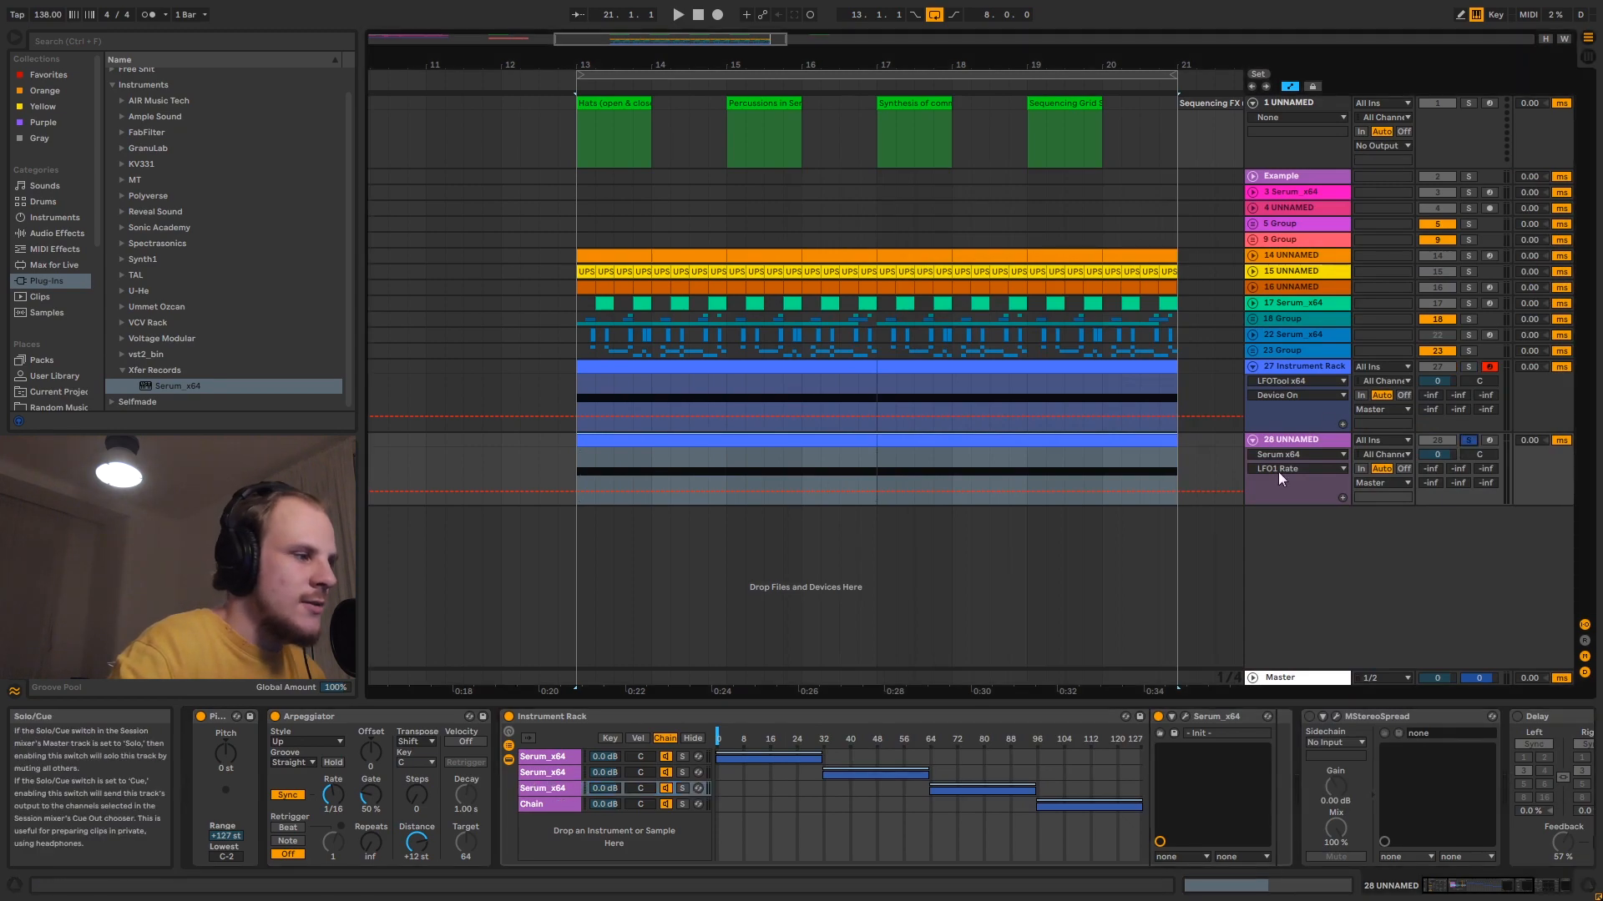
right_click(716, 735)
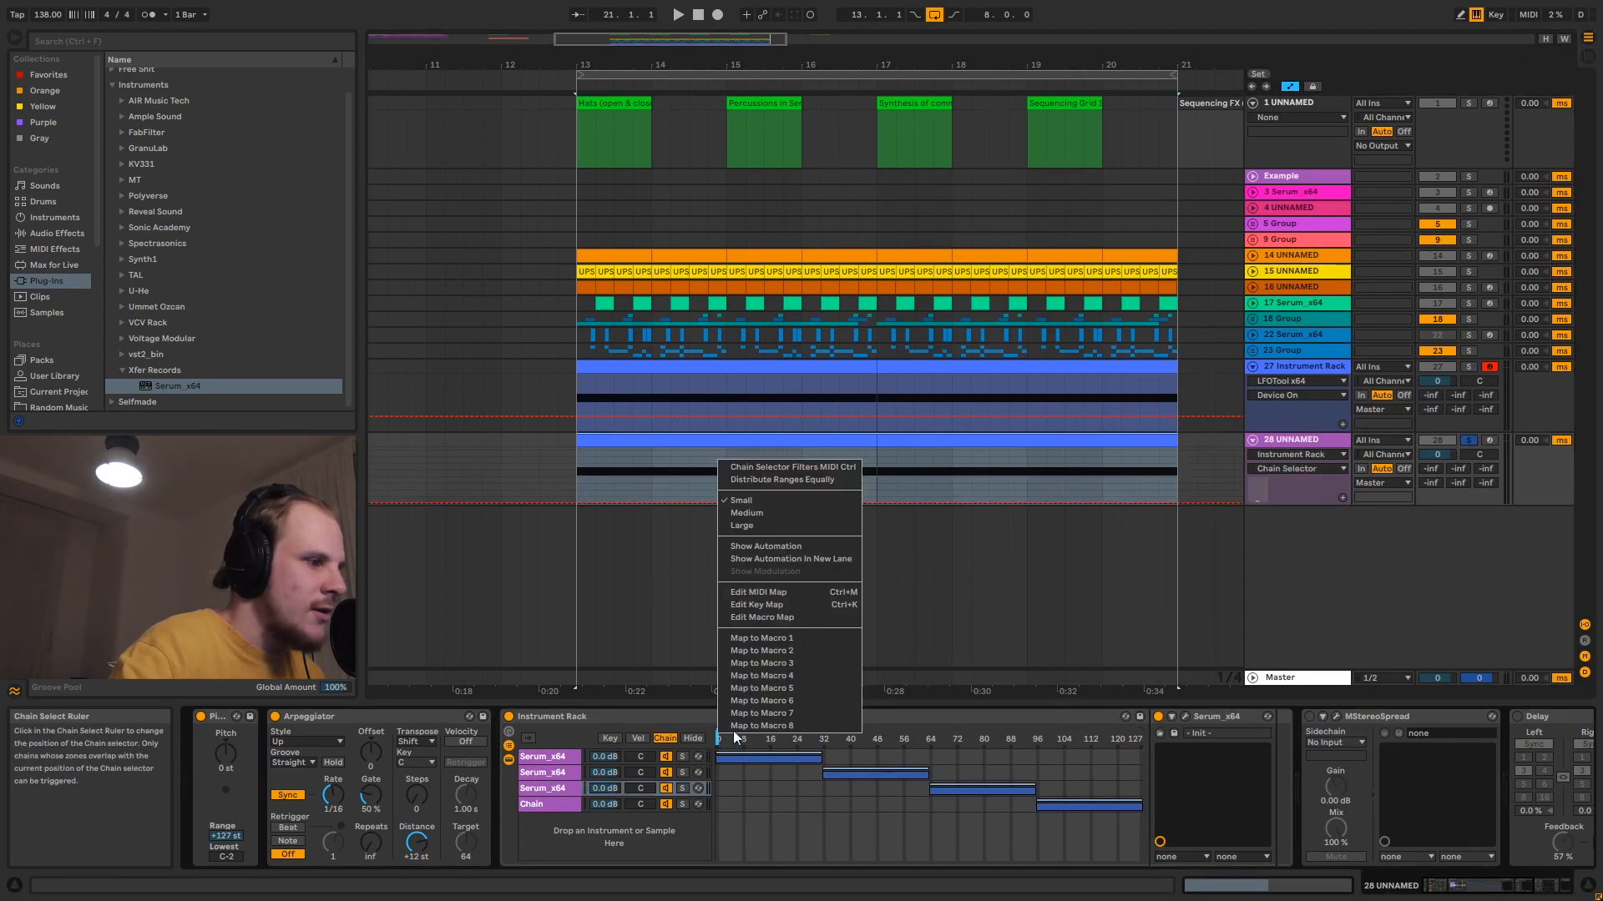
left_click(788, 637)
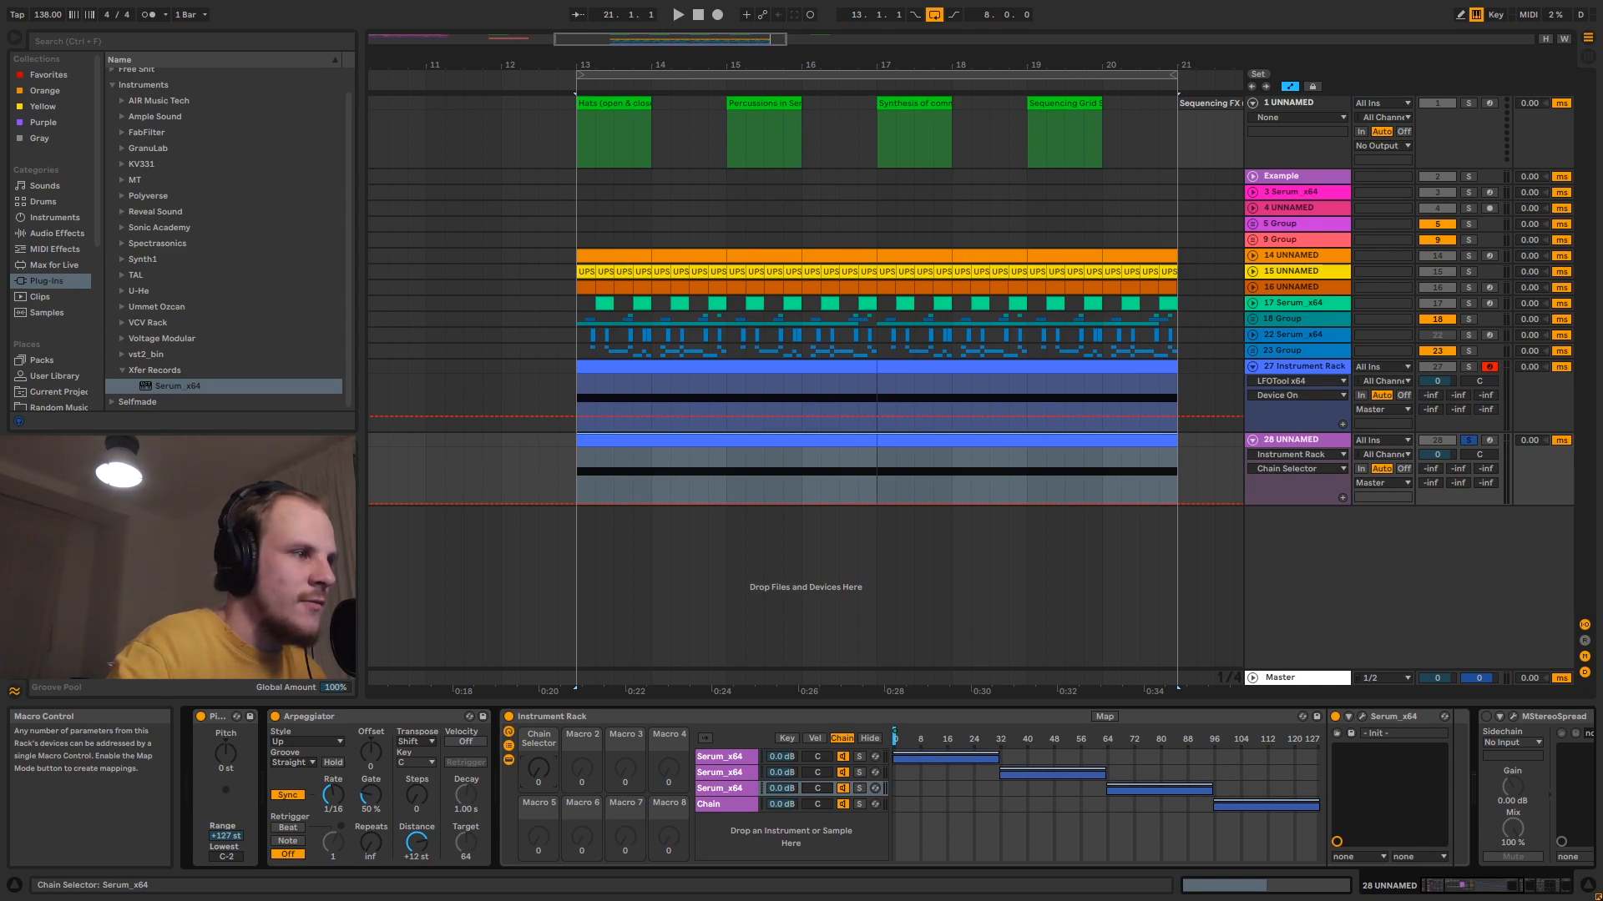
mouse_move(538, 767)
left_mouse_down()
mouse_move(538, 680)
mouse_move(538, 754)
left_mouse_up()
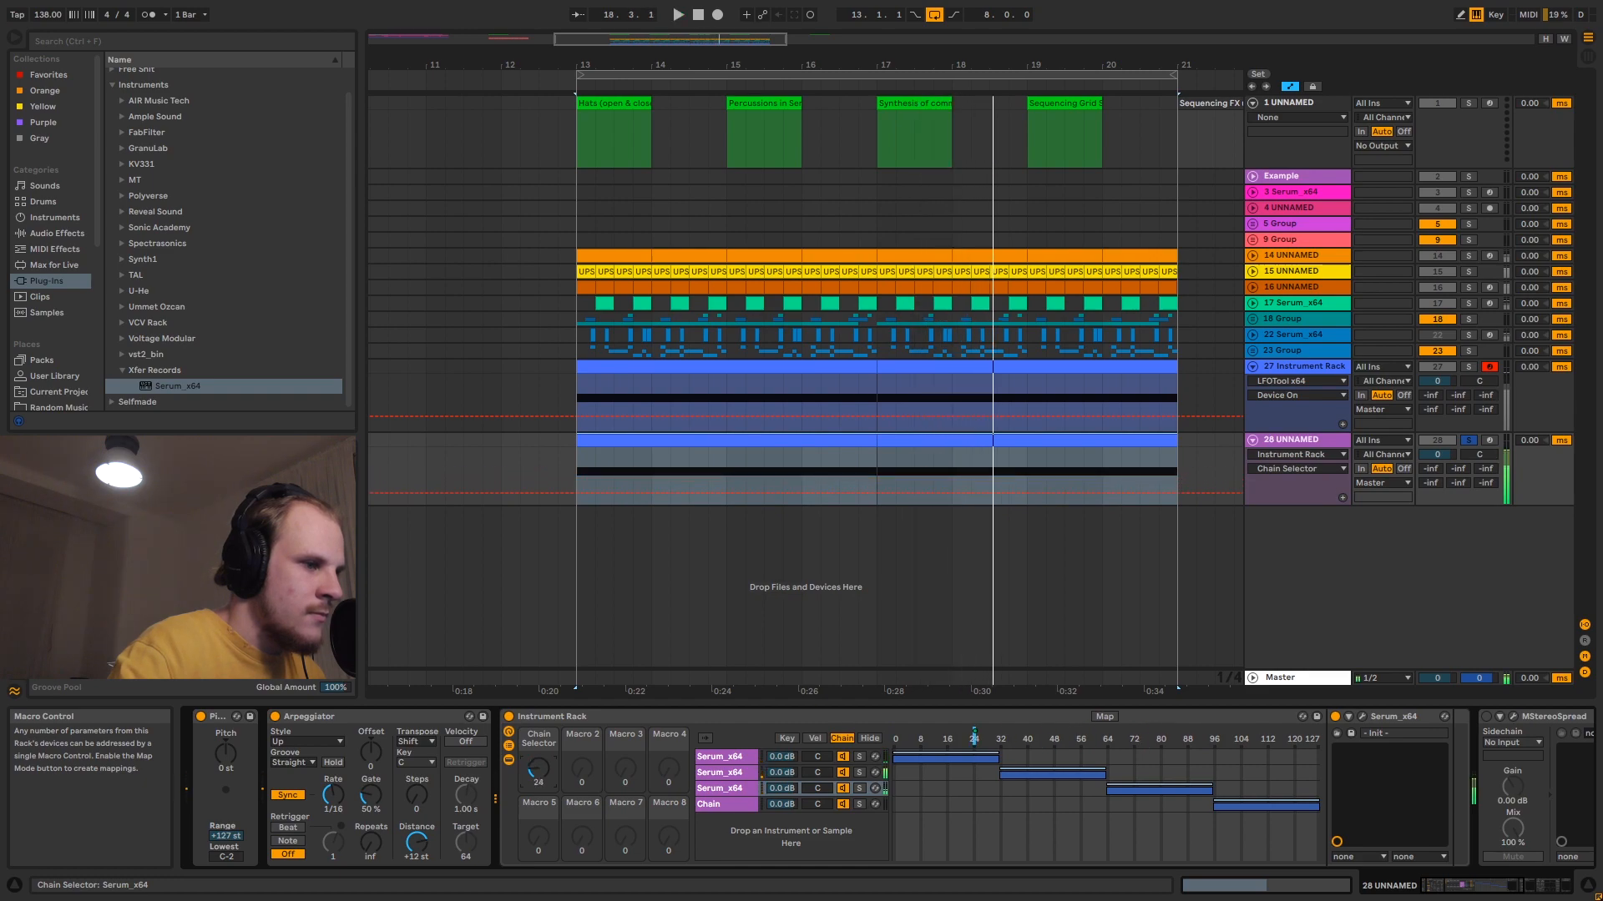
- Turn on MStereoSpread and the effects that follow it in track 28's device chain
left_click(1486, 717)
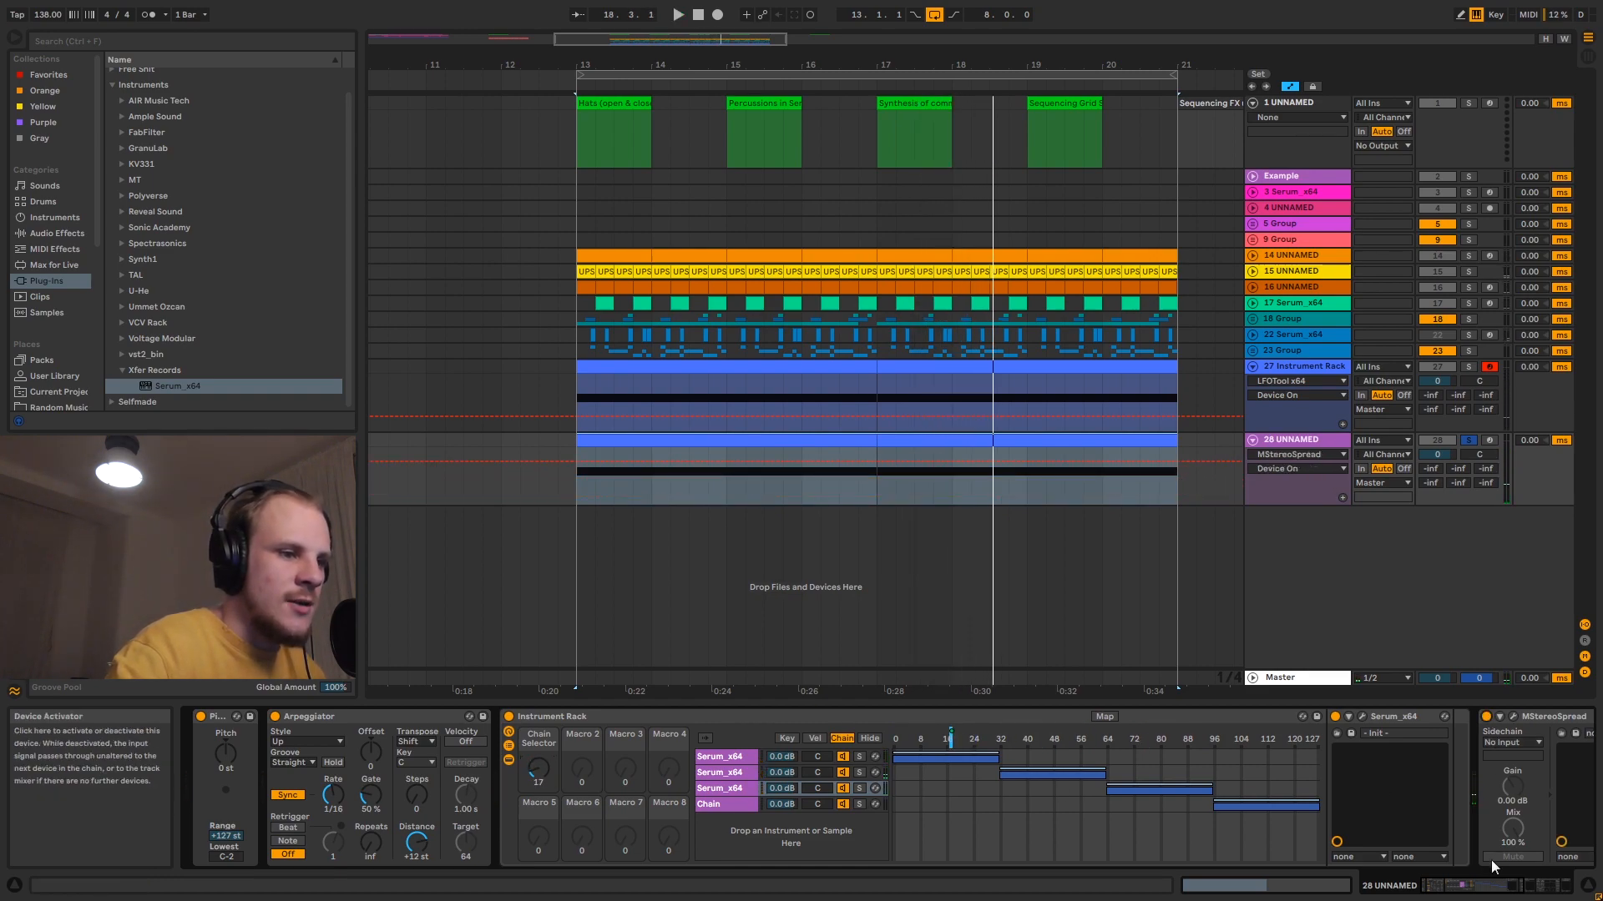
left_click_drag(1473, 886, 1437, 892)
left_click(1090, 716)
left_click(1409, 716)
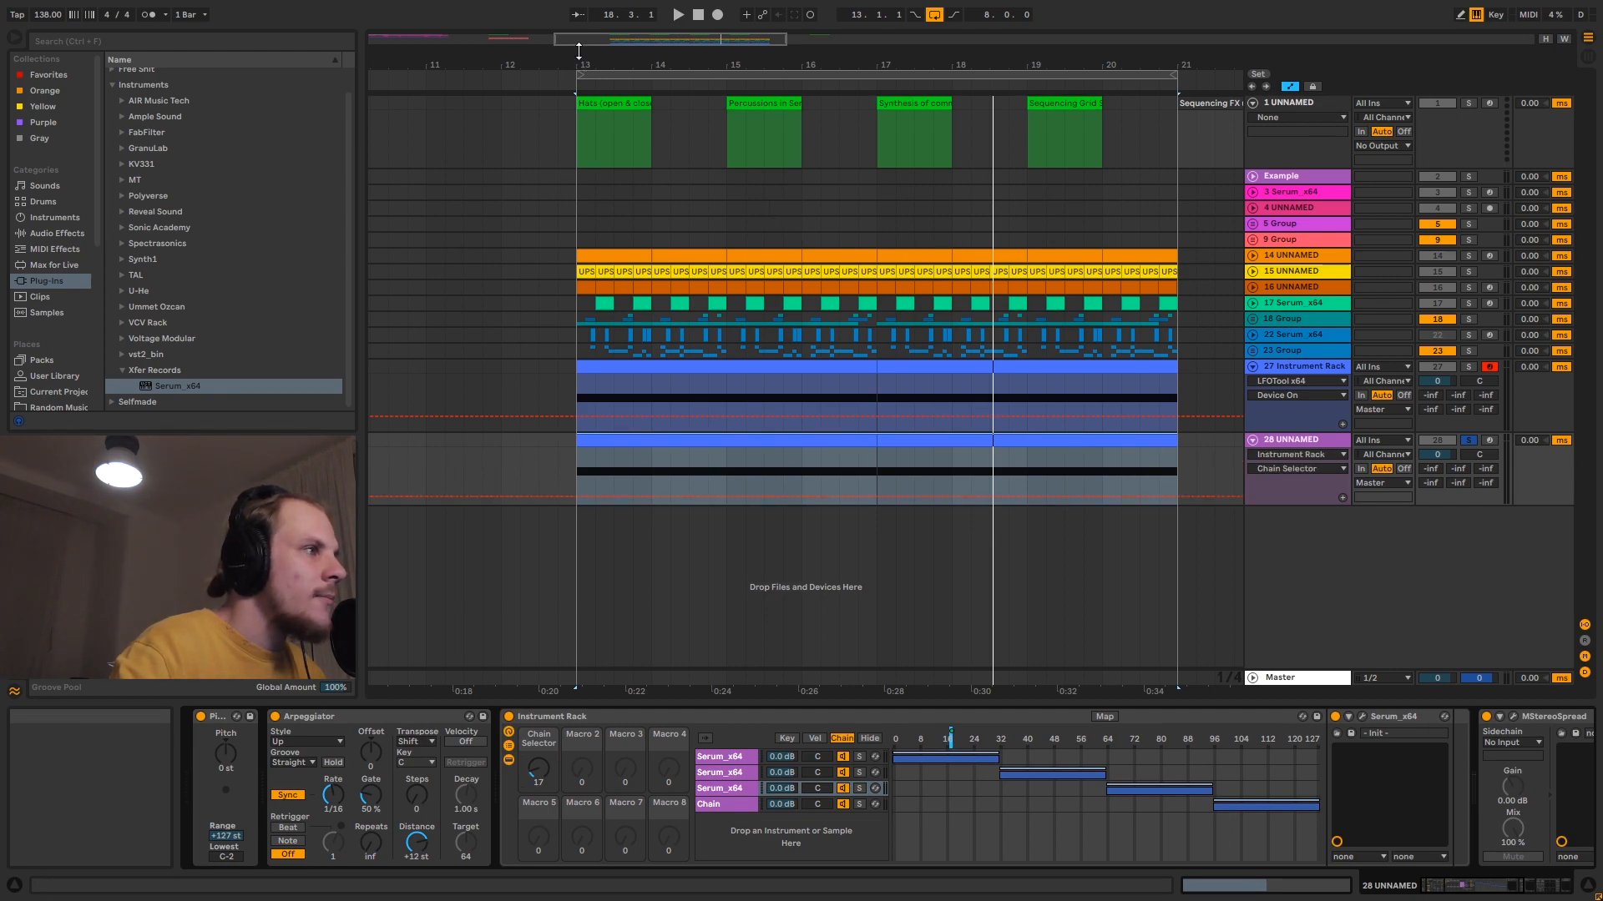
- Draw a varied stepped Chain Selector automation on track 28 across bar 13, using the 1/16 grid
left_click_drag(579, 64, 684, 414)
key("b")
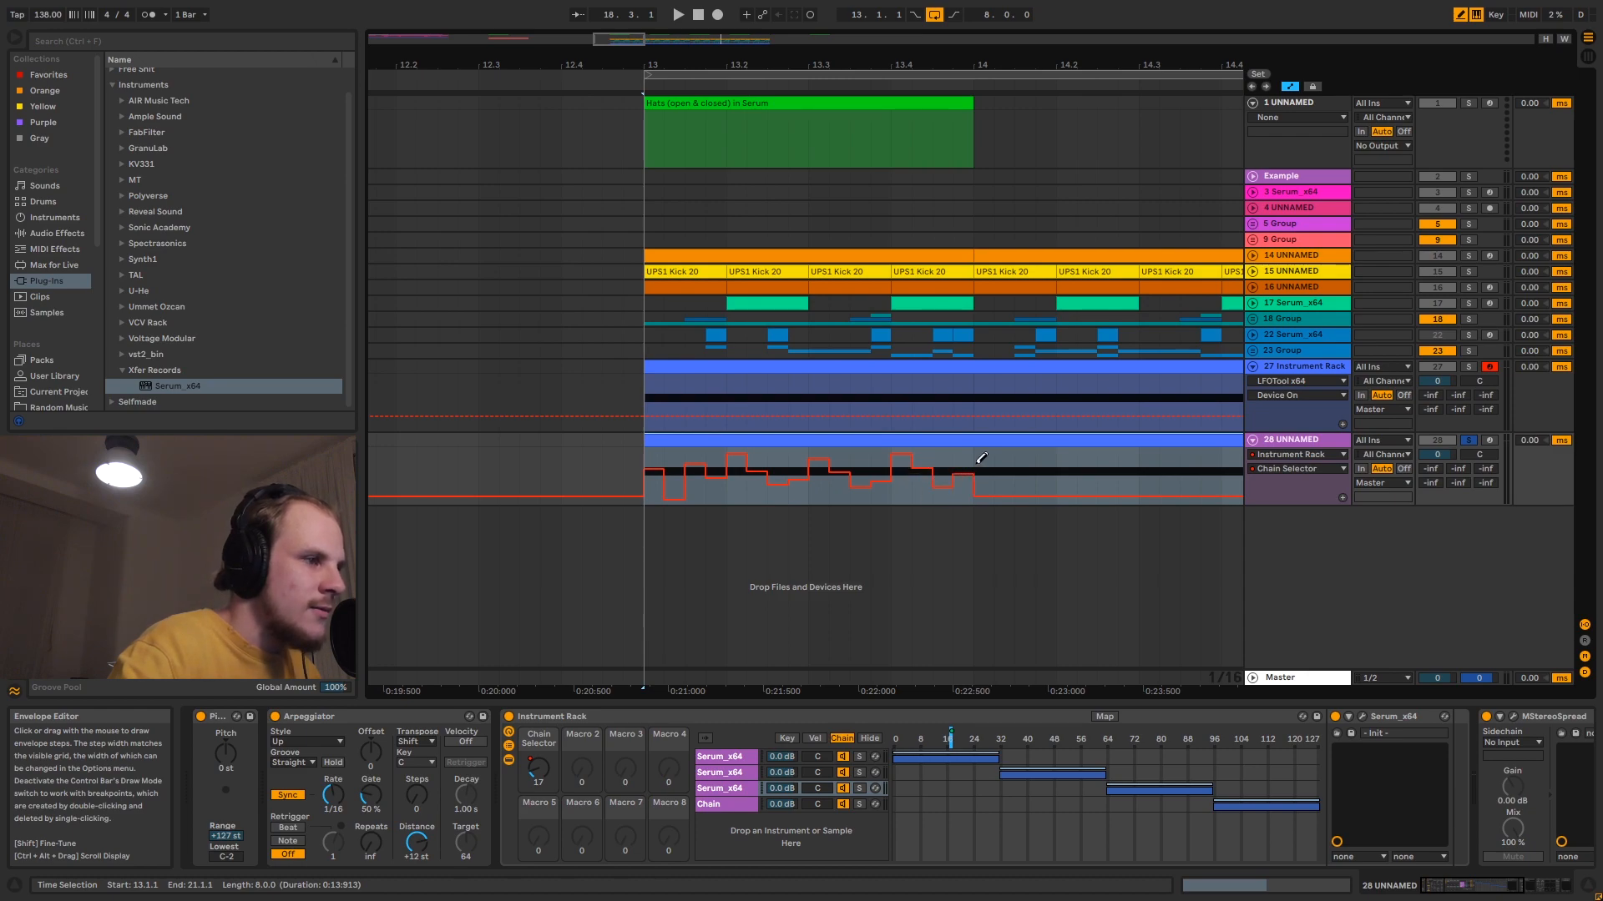
key("b")
- Duplicate the one-bar Chain Selector automation pattern from bar 13 repeatedly until it fills the loop up to bar 21
left_click_drag(975, 458, 654, 465)
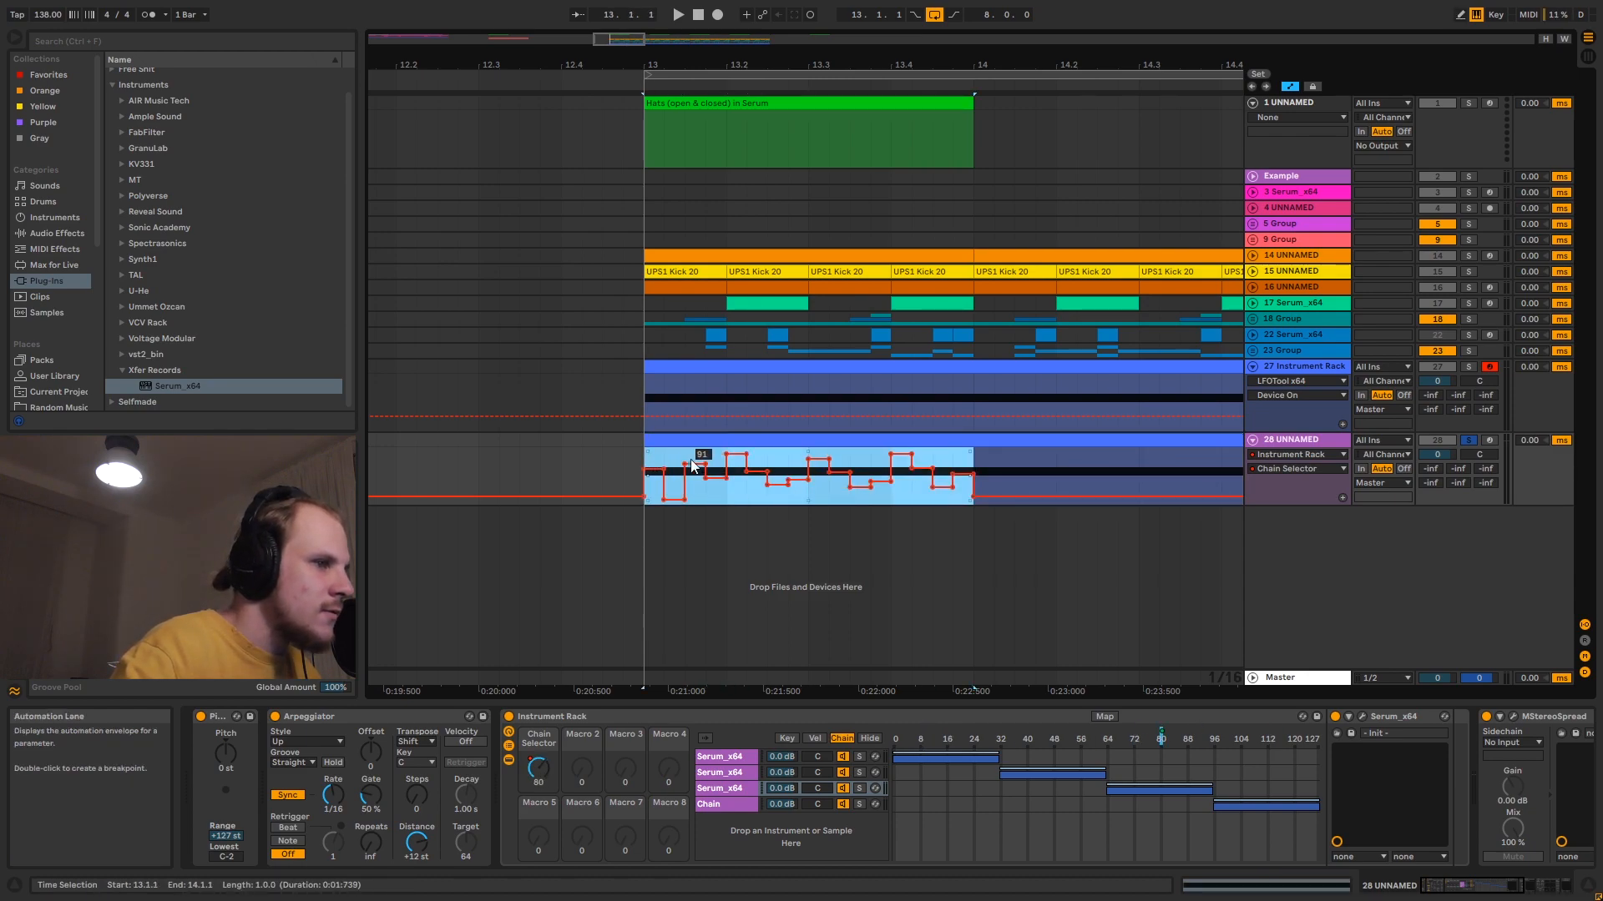
key("ctrl+d")
left_click_drag(724, 64, 609, 22)
key("ctrl+d")
key("ctrl+d")
key("ctrl+d")
key("ctrl+d")
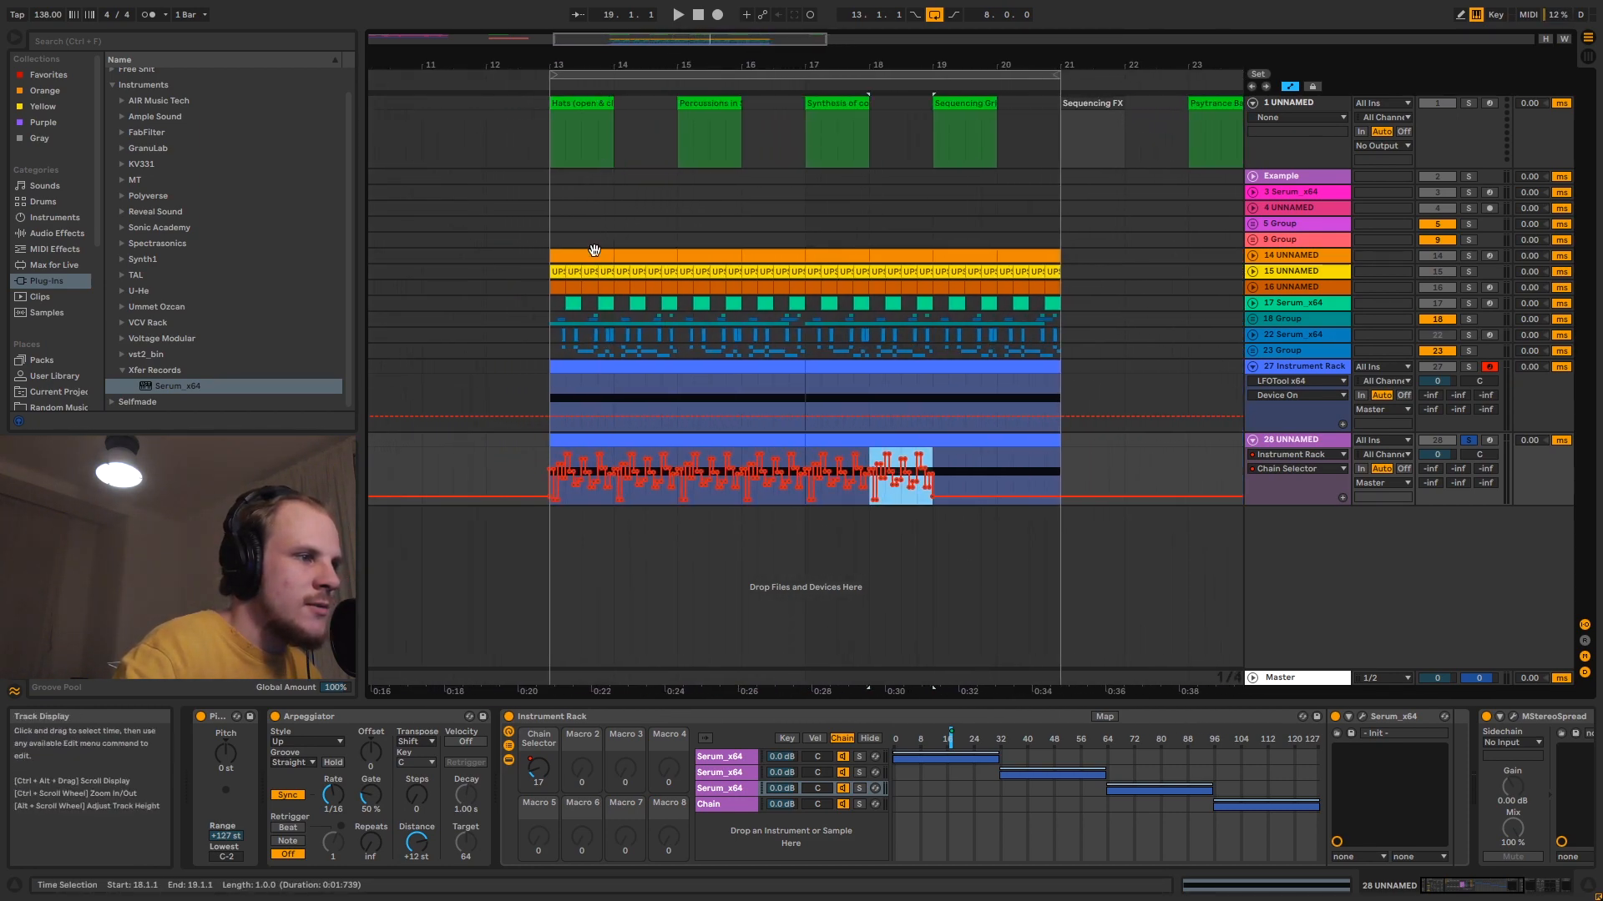
key("ctrl+d")
key("ctrl+d")
- Play the automated sequence from bar 13 and try the Arpeggiator's gate at 93 %, returning it to 50 %
left_click(597, 443)
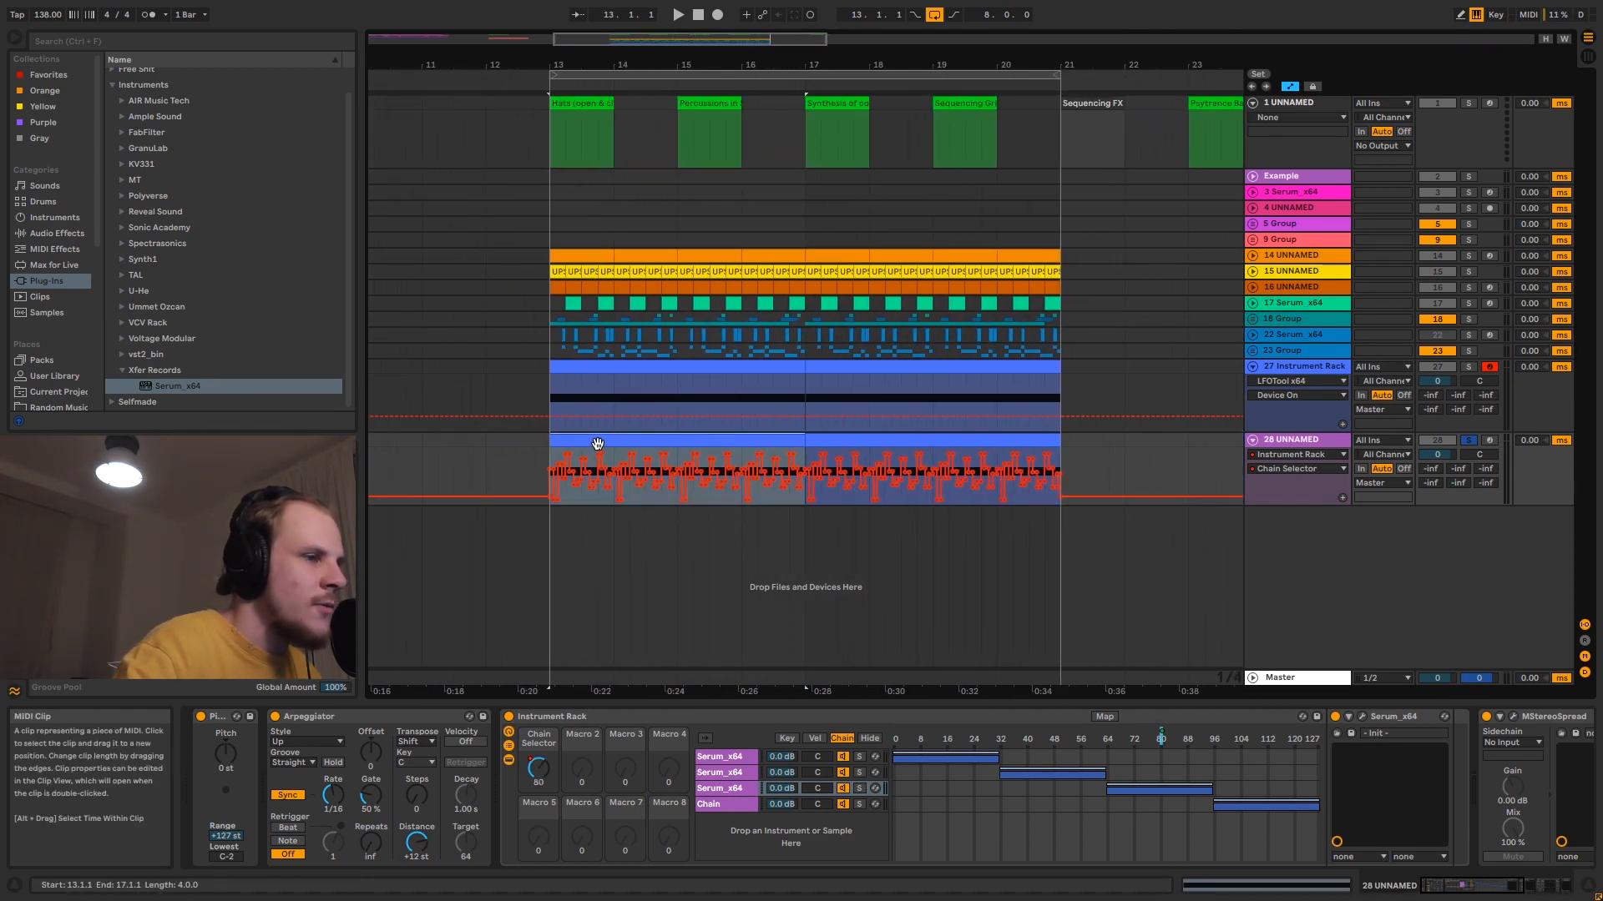
key("space")
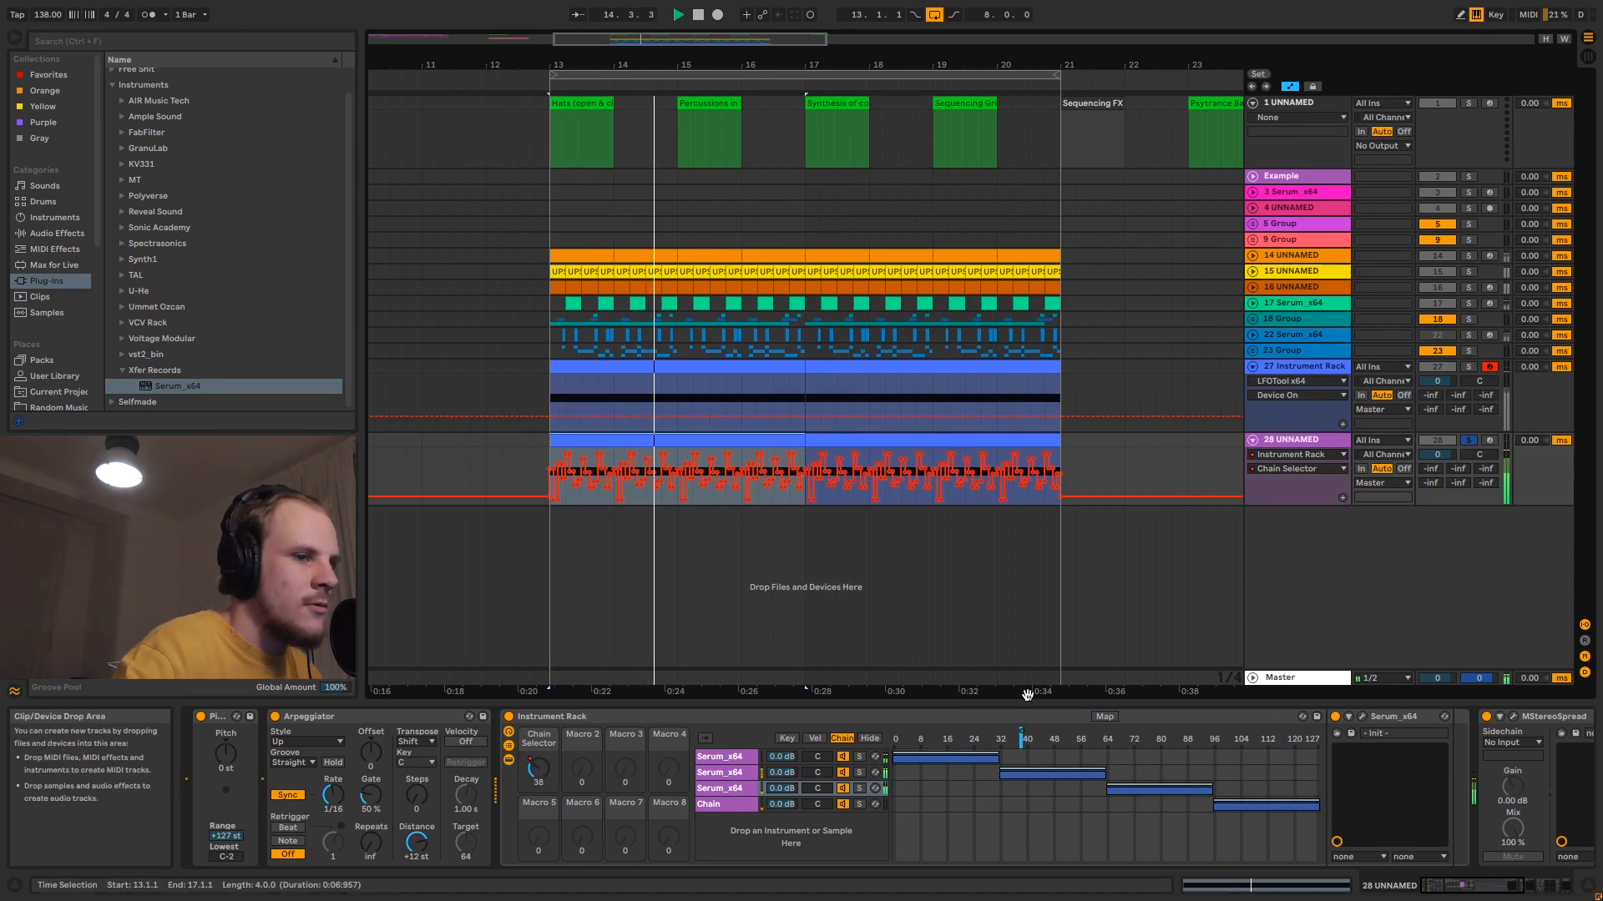
left_click_drag(1474, 883, 1498, 888)
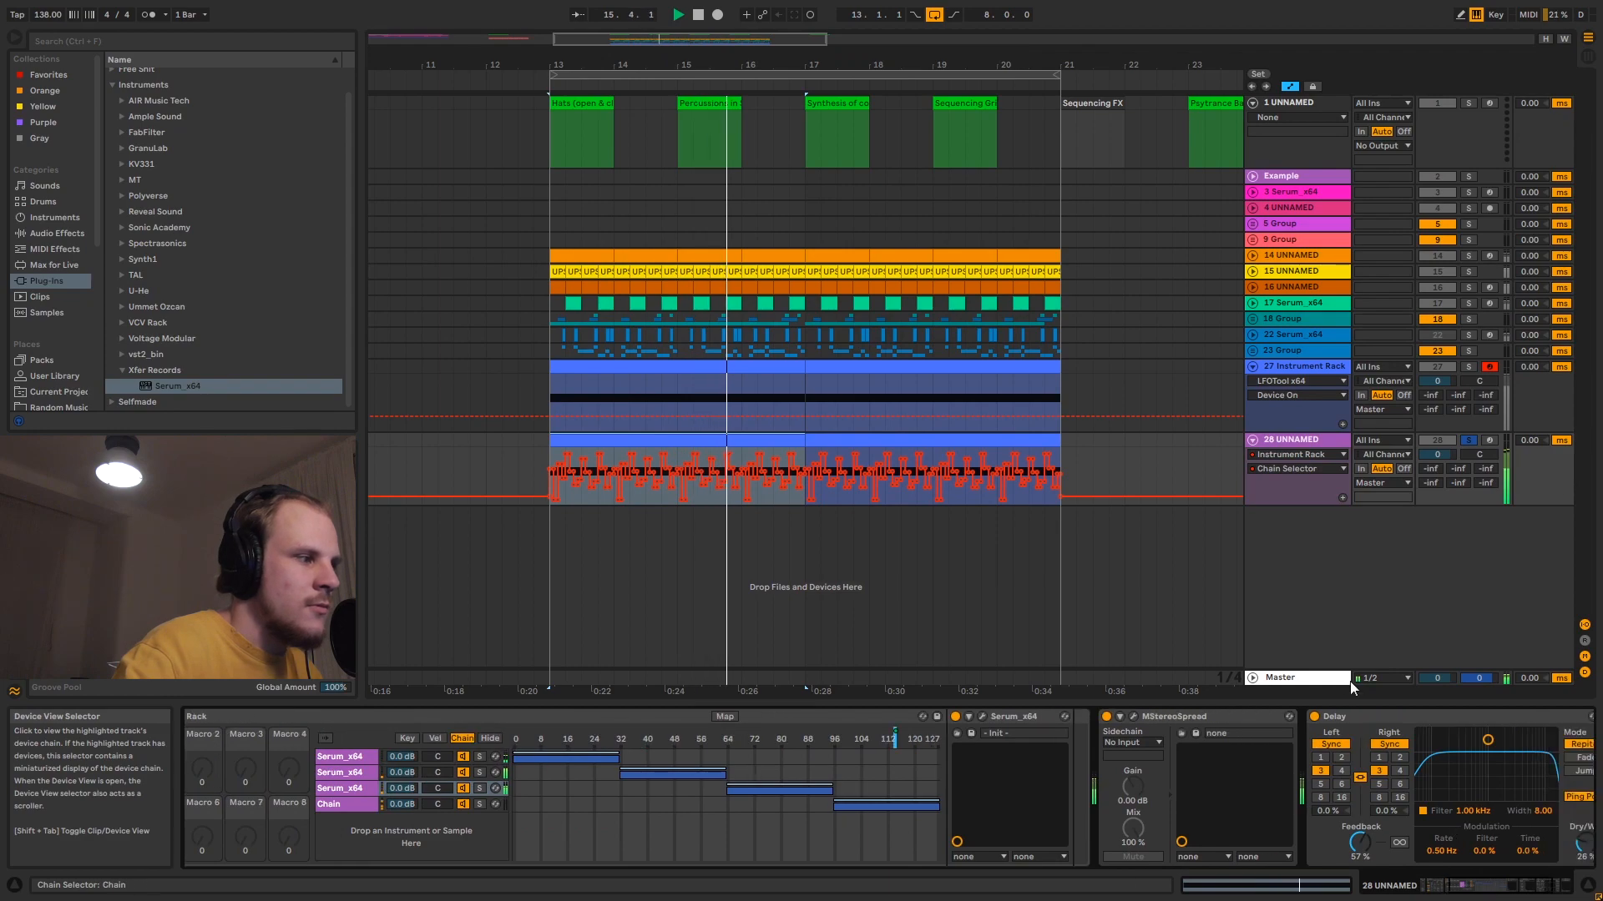
scroll(1305, 855, "up", 10)
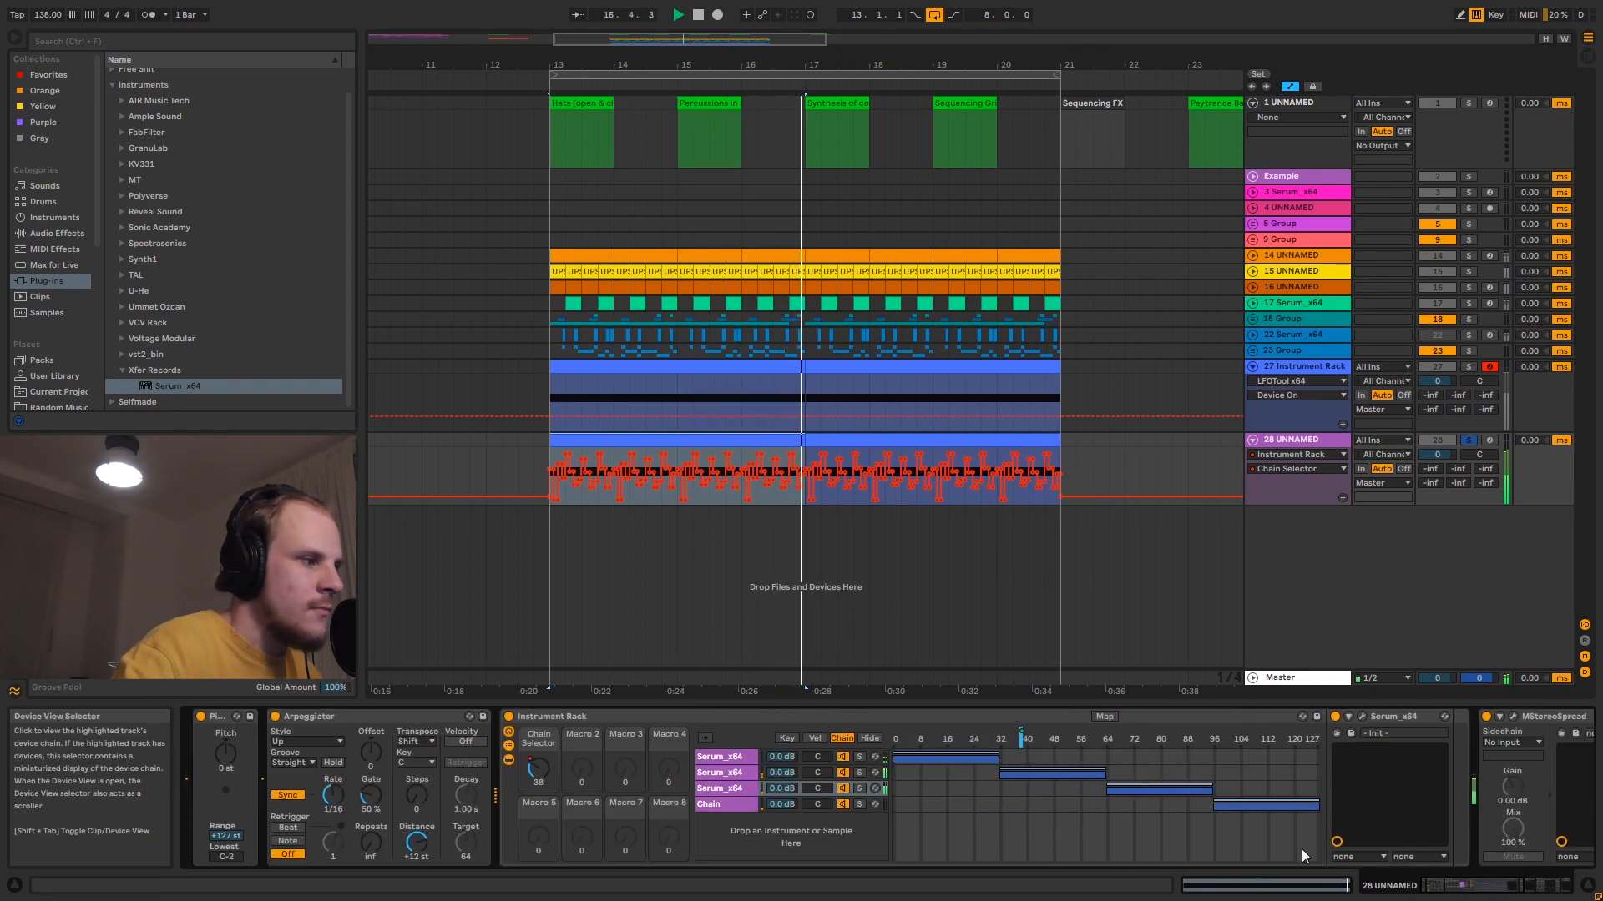
left_click_drag(371, 795, 371, 780)
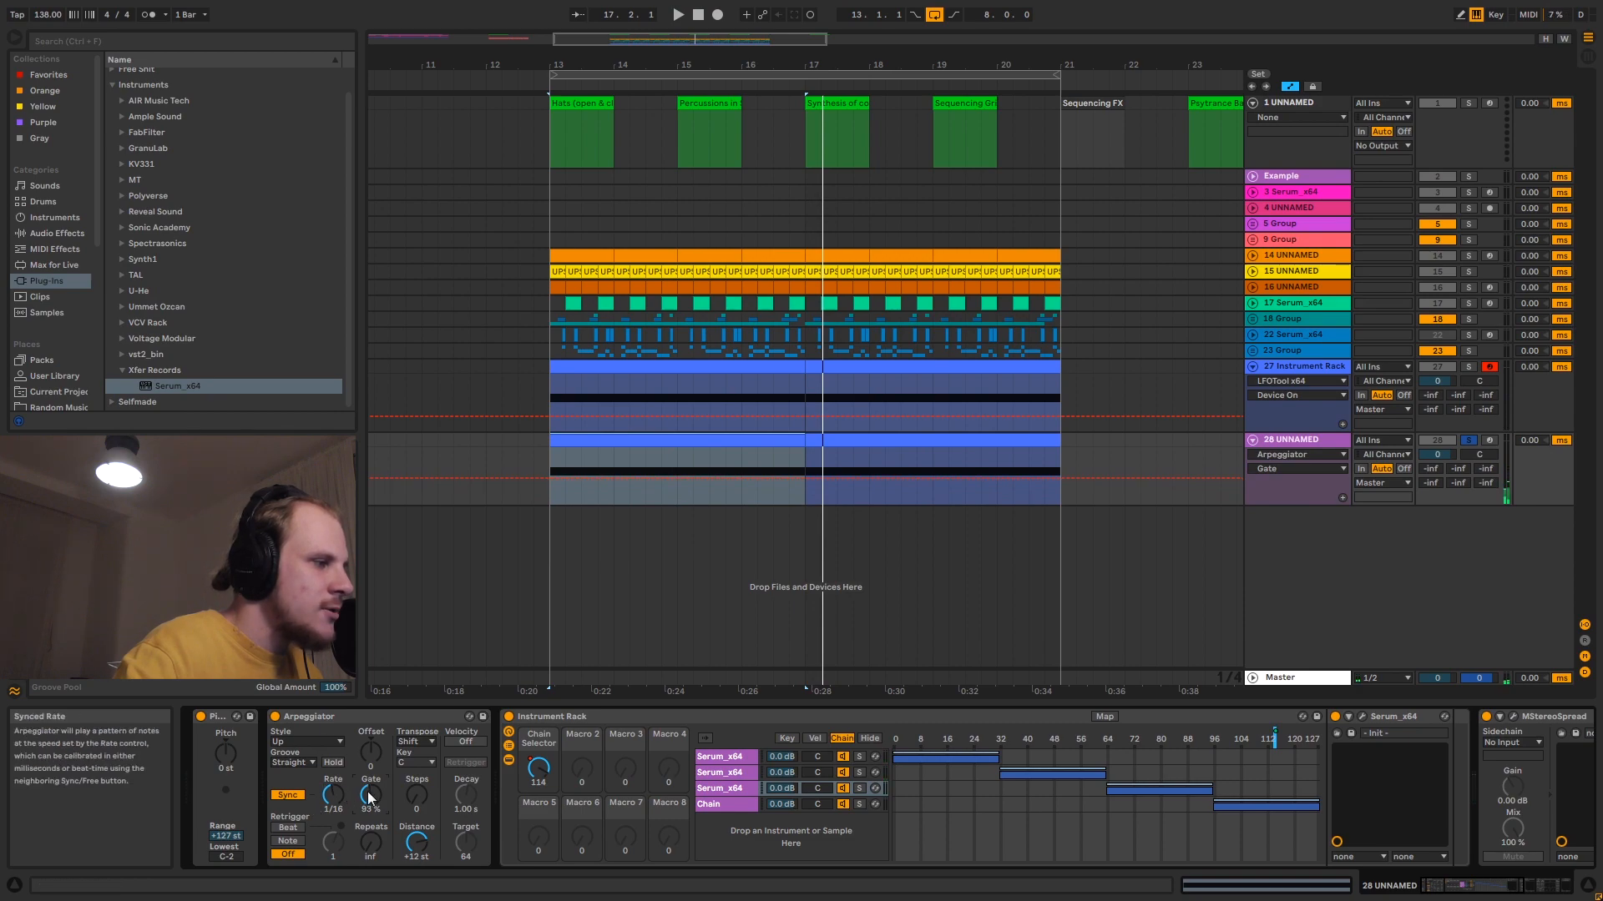
left_click_drag(369, 794, 370, 811)
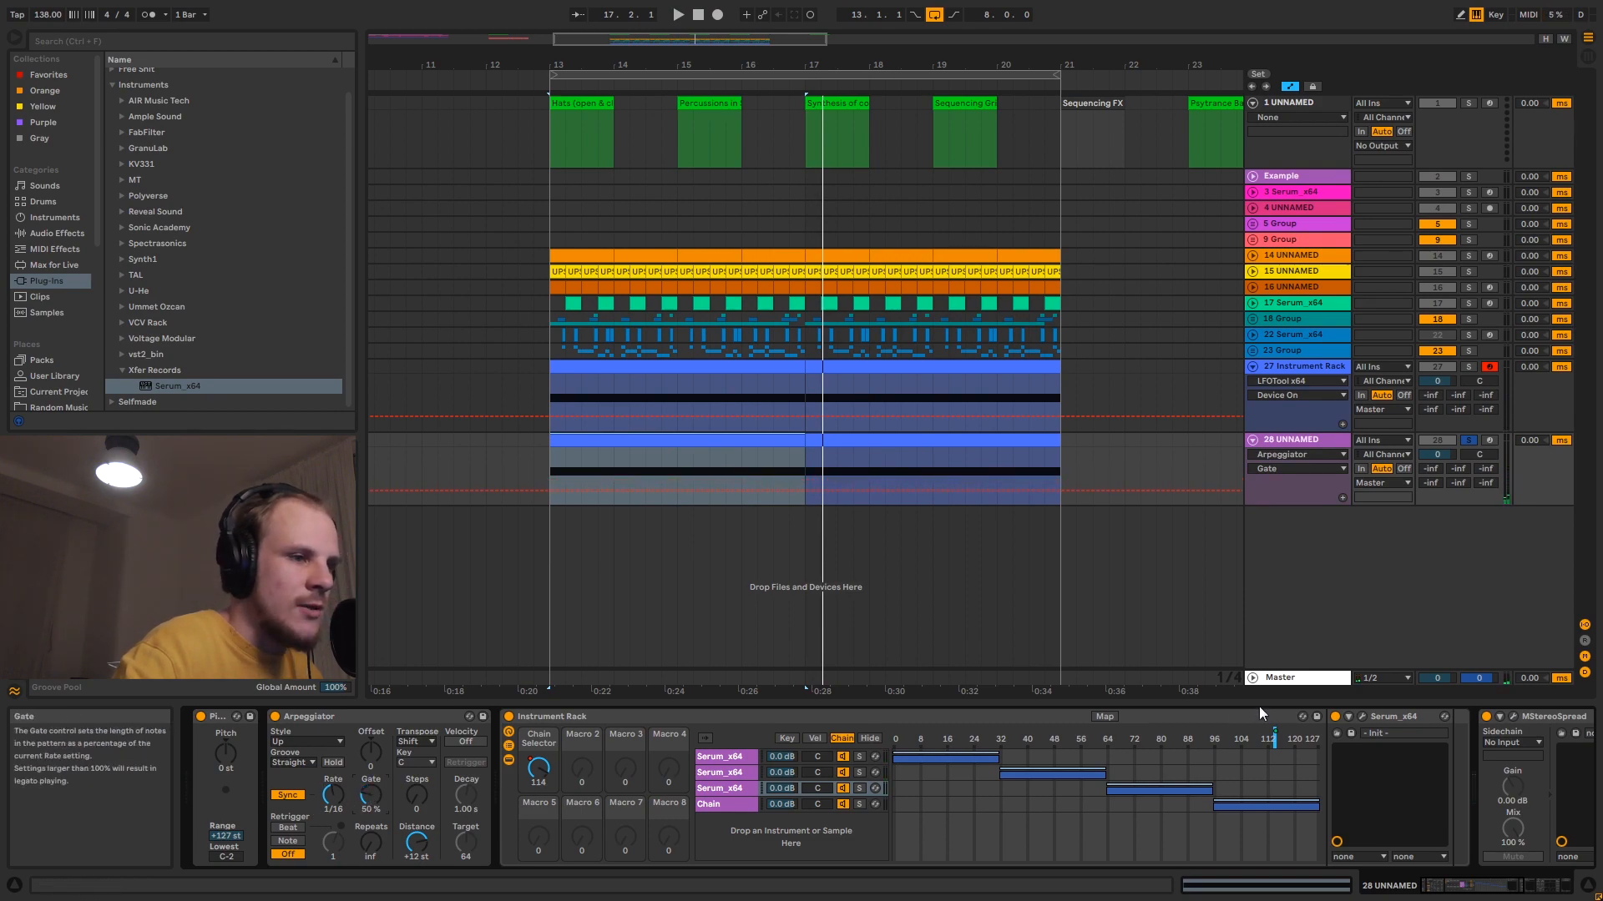
- Set the Envelope 1 release in the first chain's Serum to 123 ms and close its editor
left_click(735, 758)
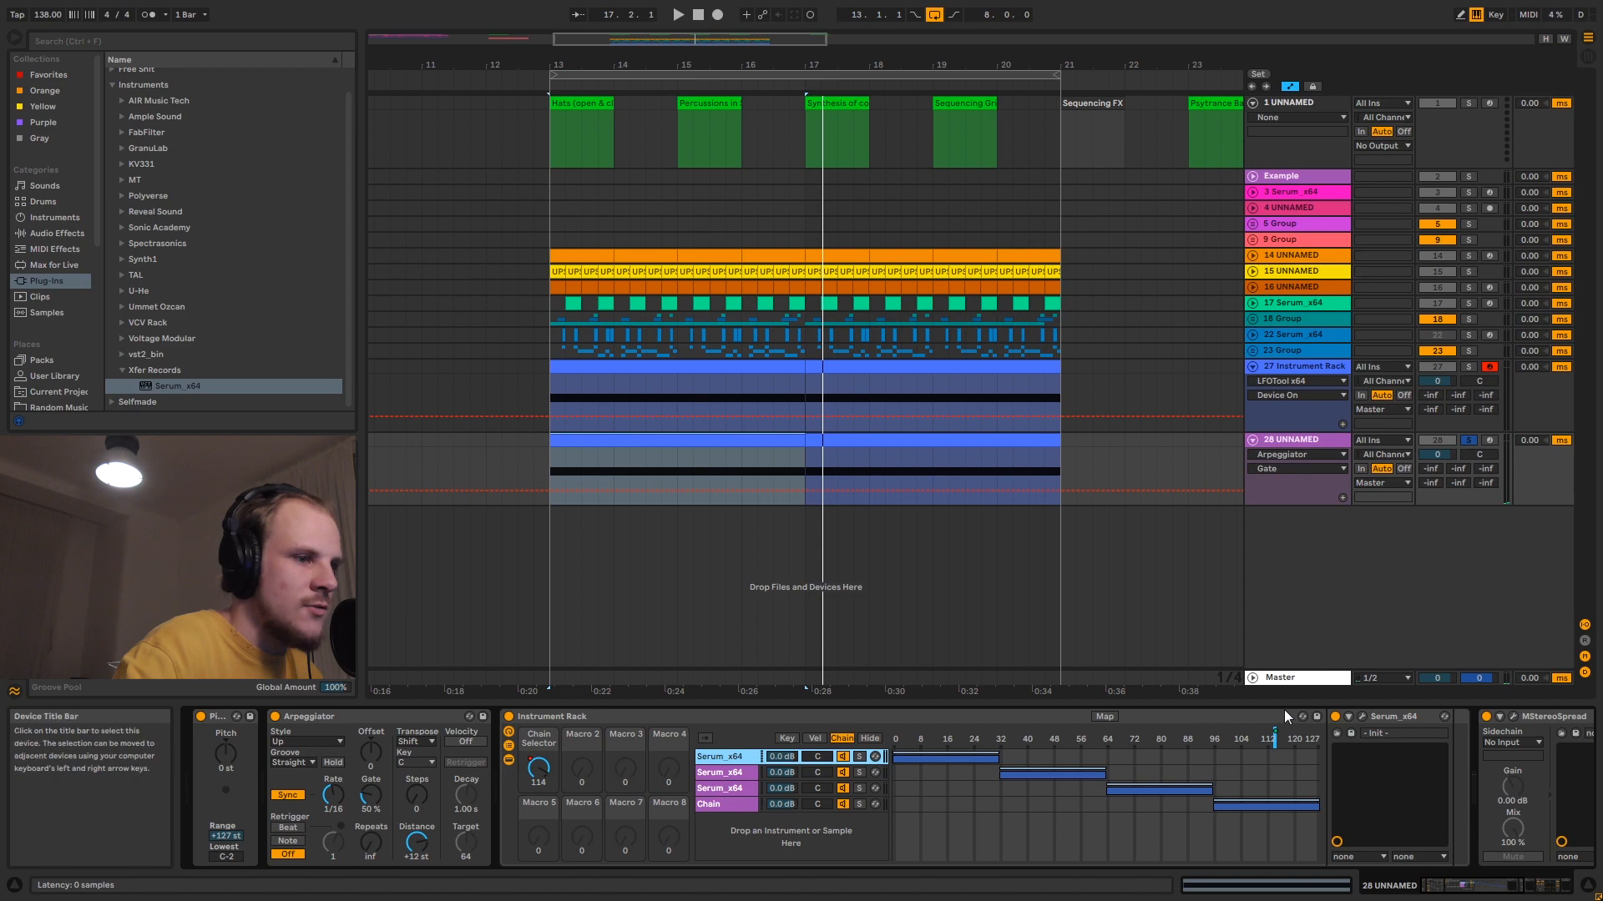
left_click(1363, 717)
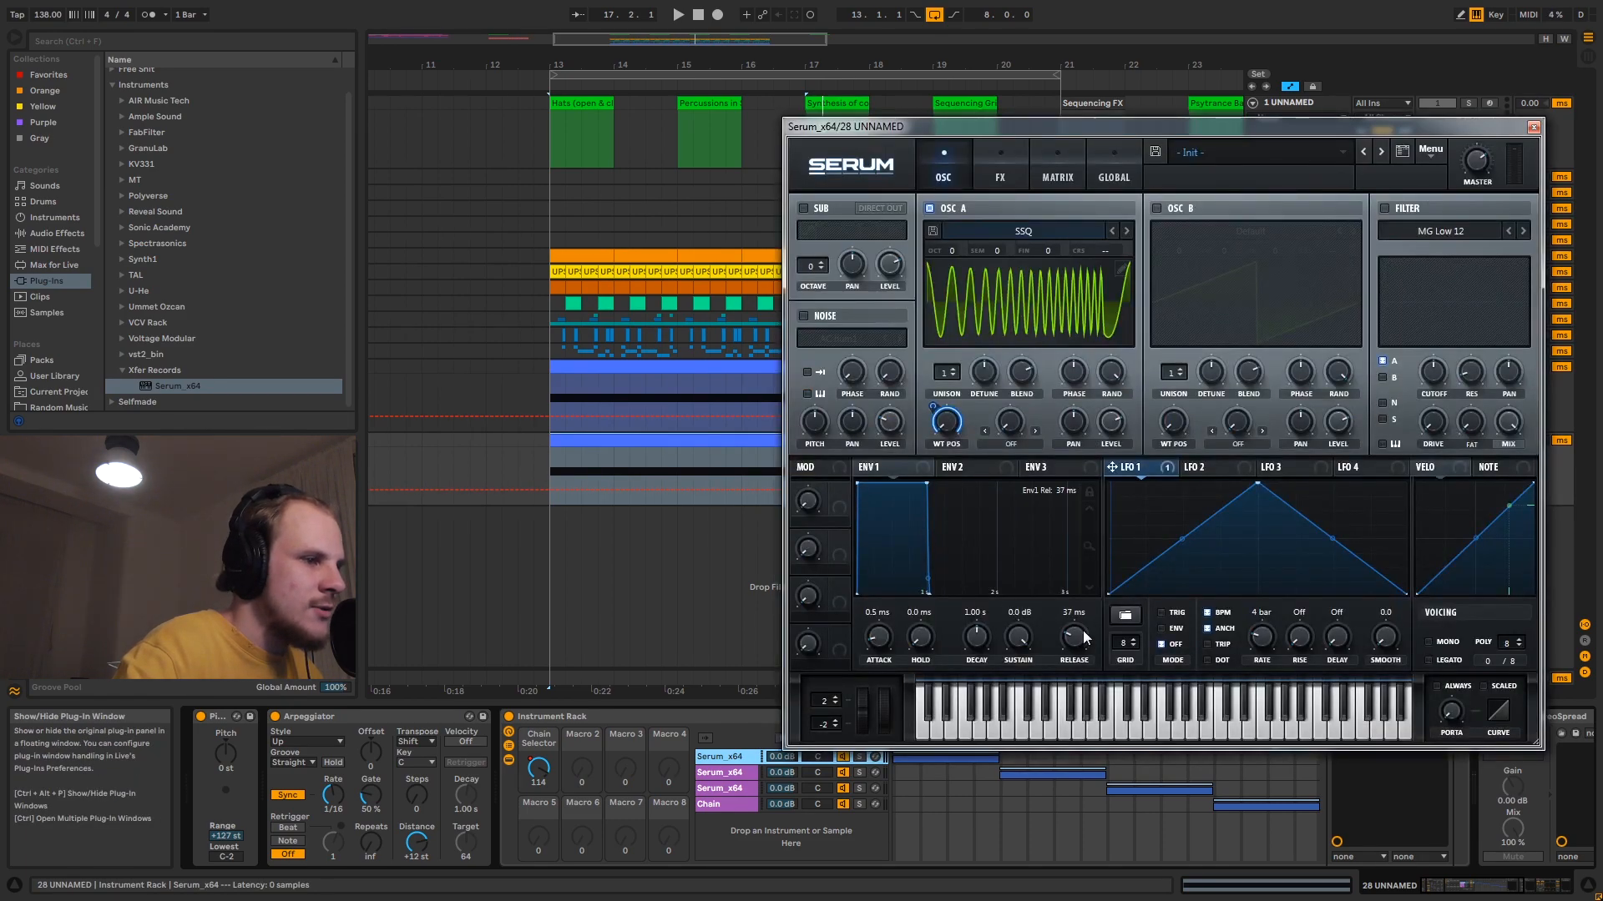
left_click_drag(1090, 624, 1090, 623)
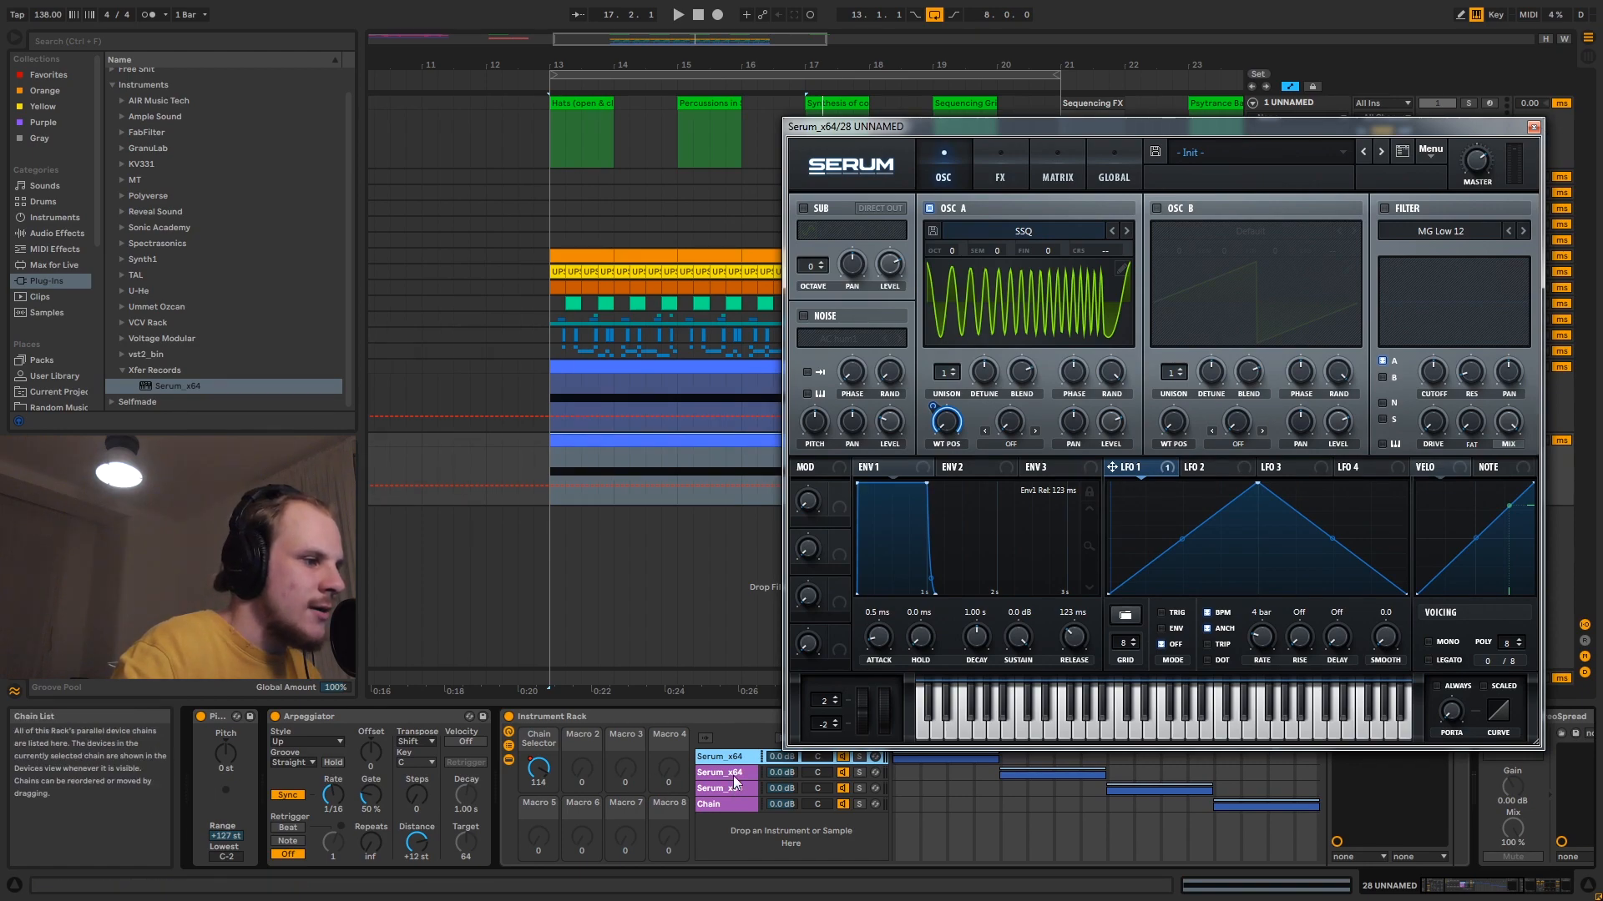
left_click(1534, 127)
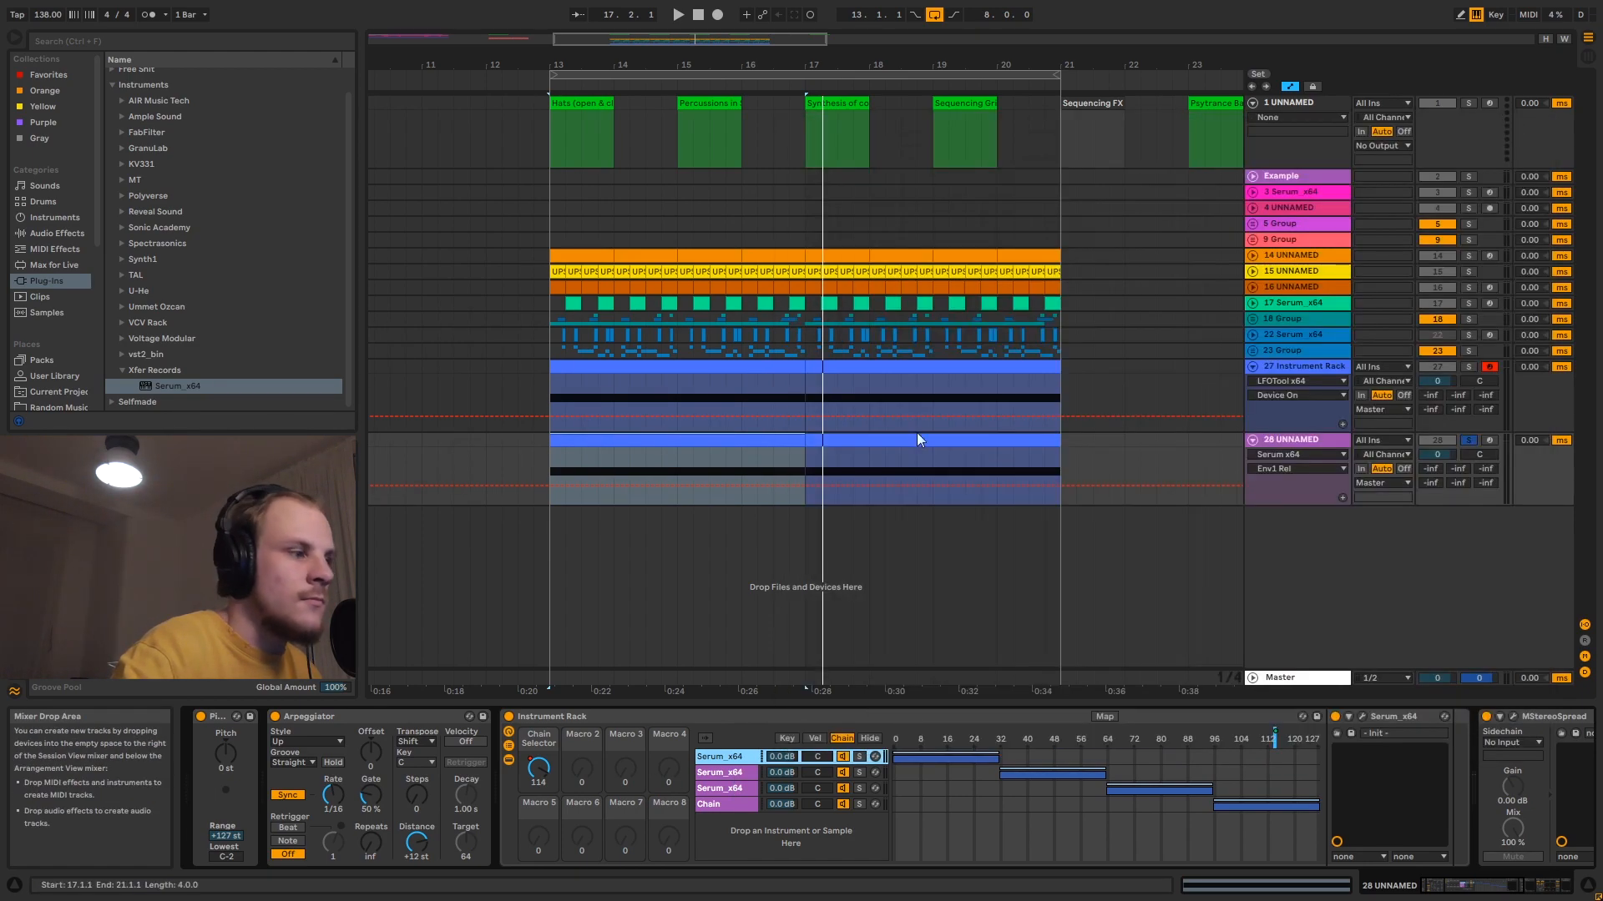
- Set the Envelope 1 release in the second chain's Serum to 123 ms and close its editor
left_click(720, 768)
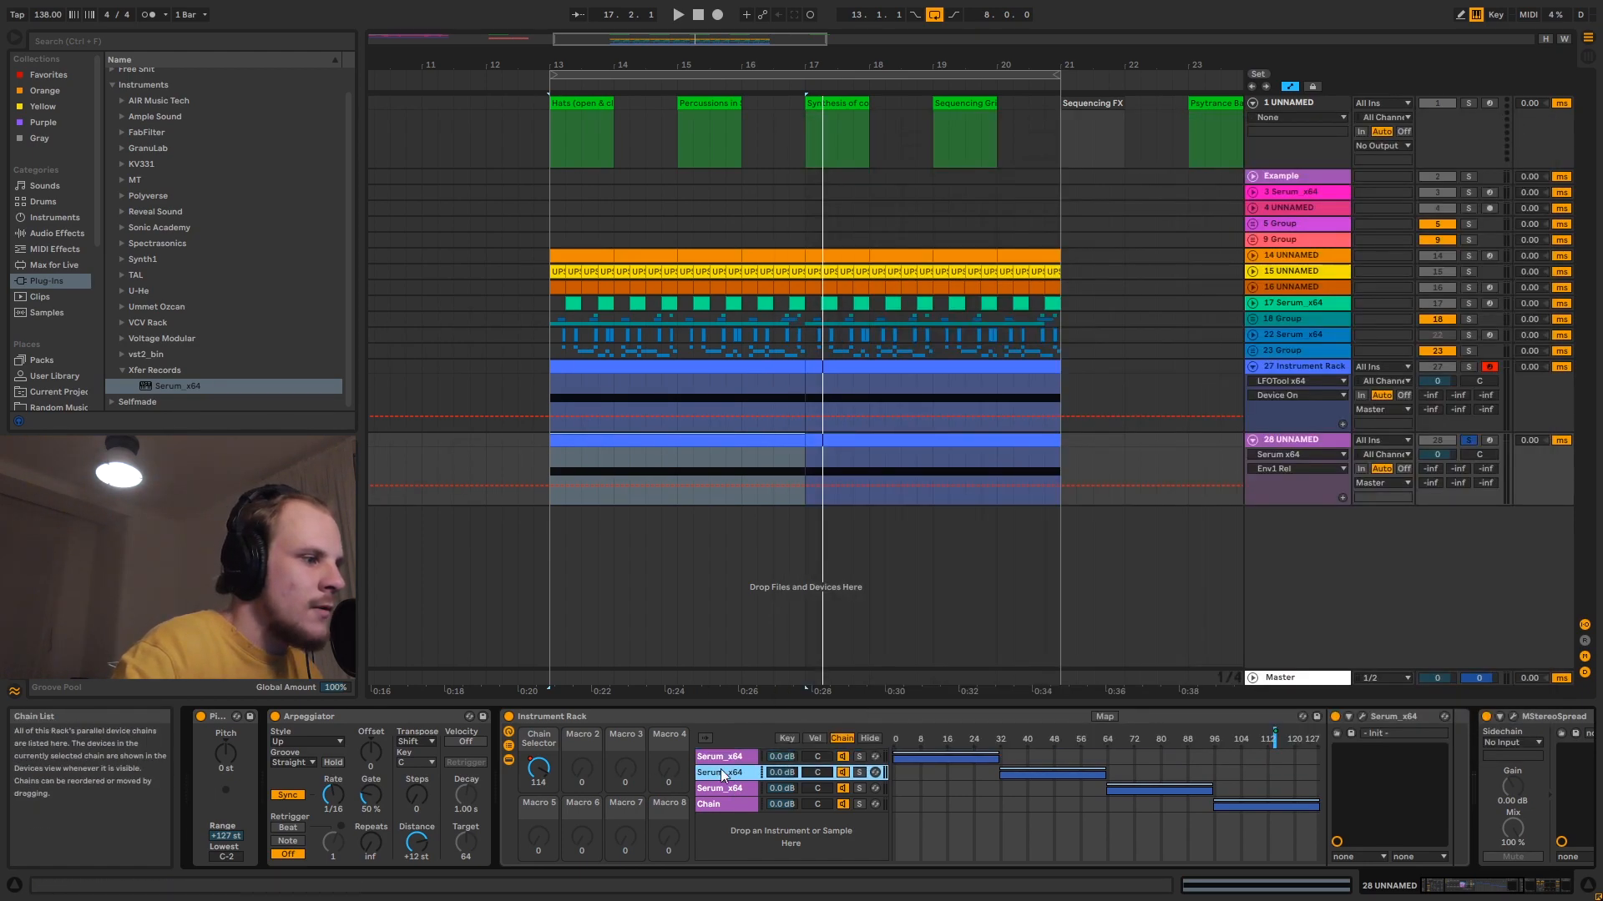
left_click(1361, 716)
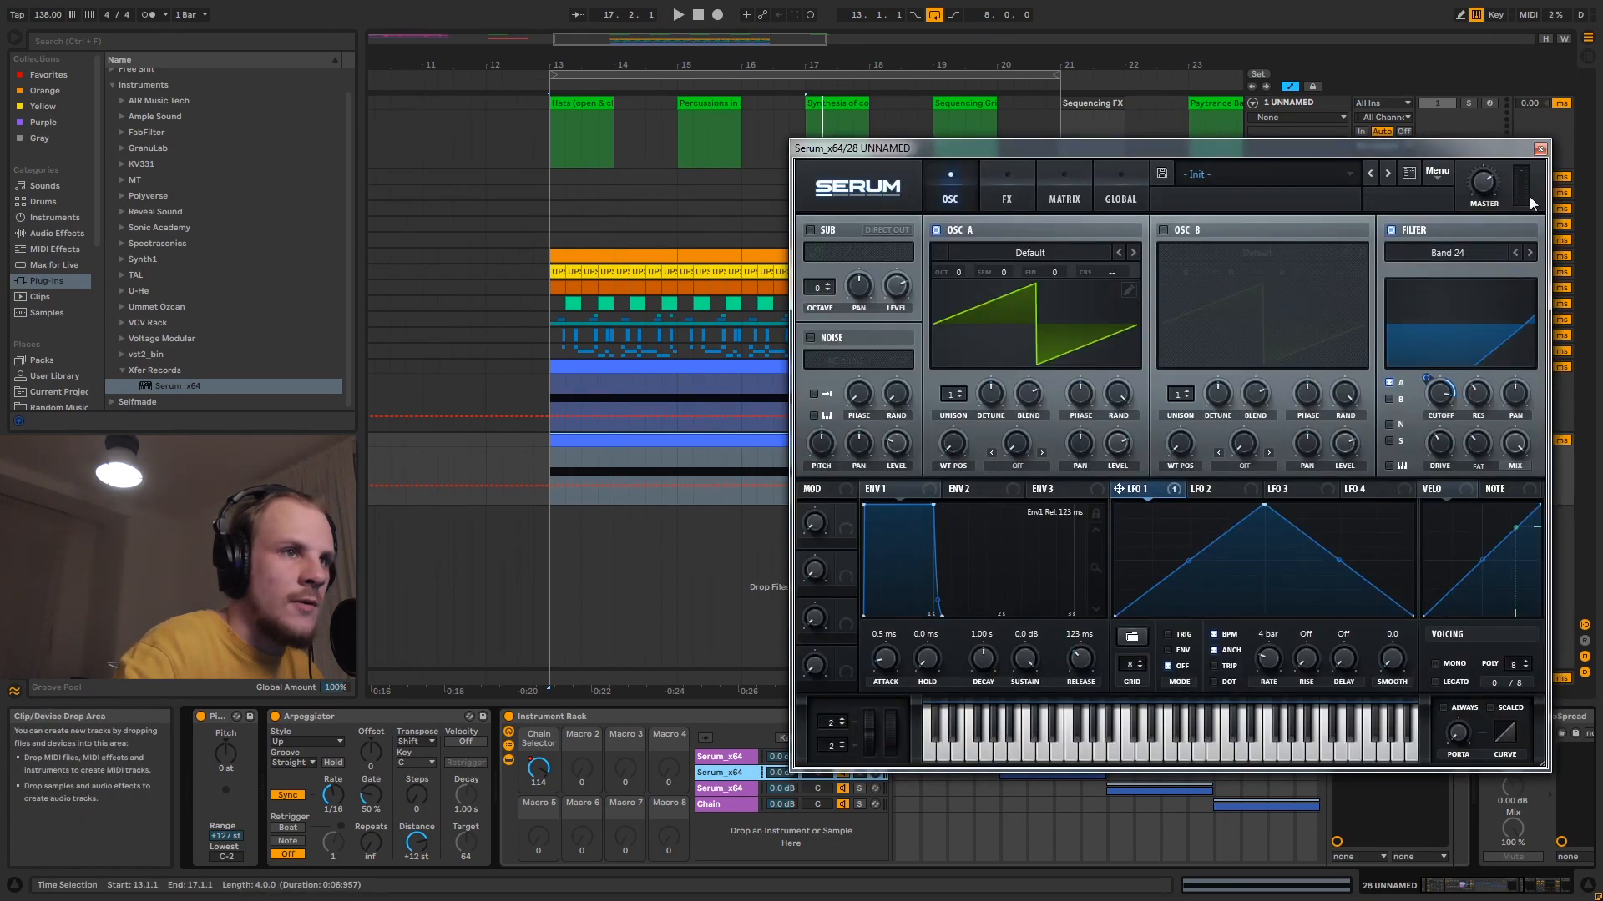
left_click(1540, 148)
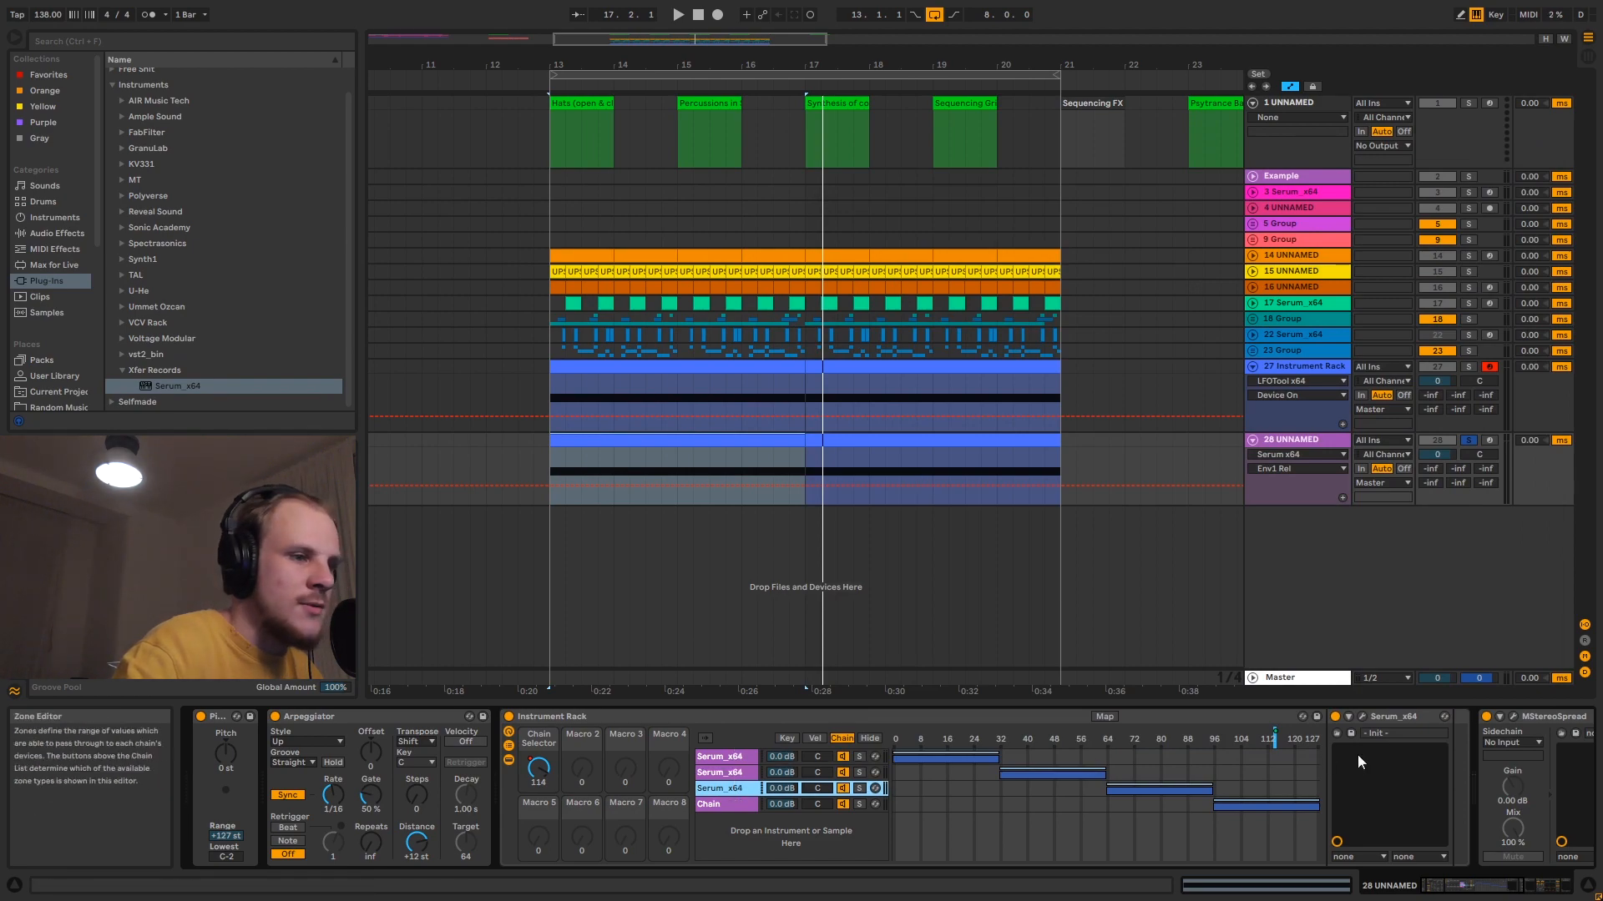
- Set the Envelope 1 release in the third chain's Serum to 123 ms, close its editor and play the sequence from bar 13
left_click(1363, 717)
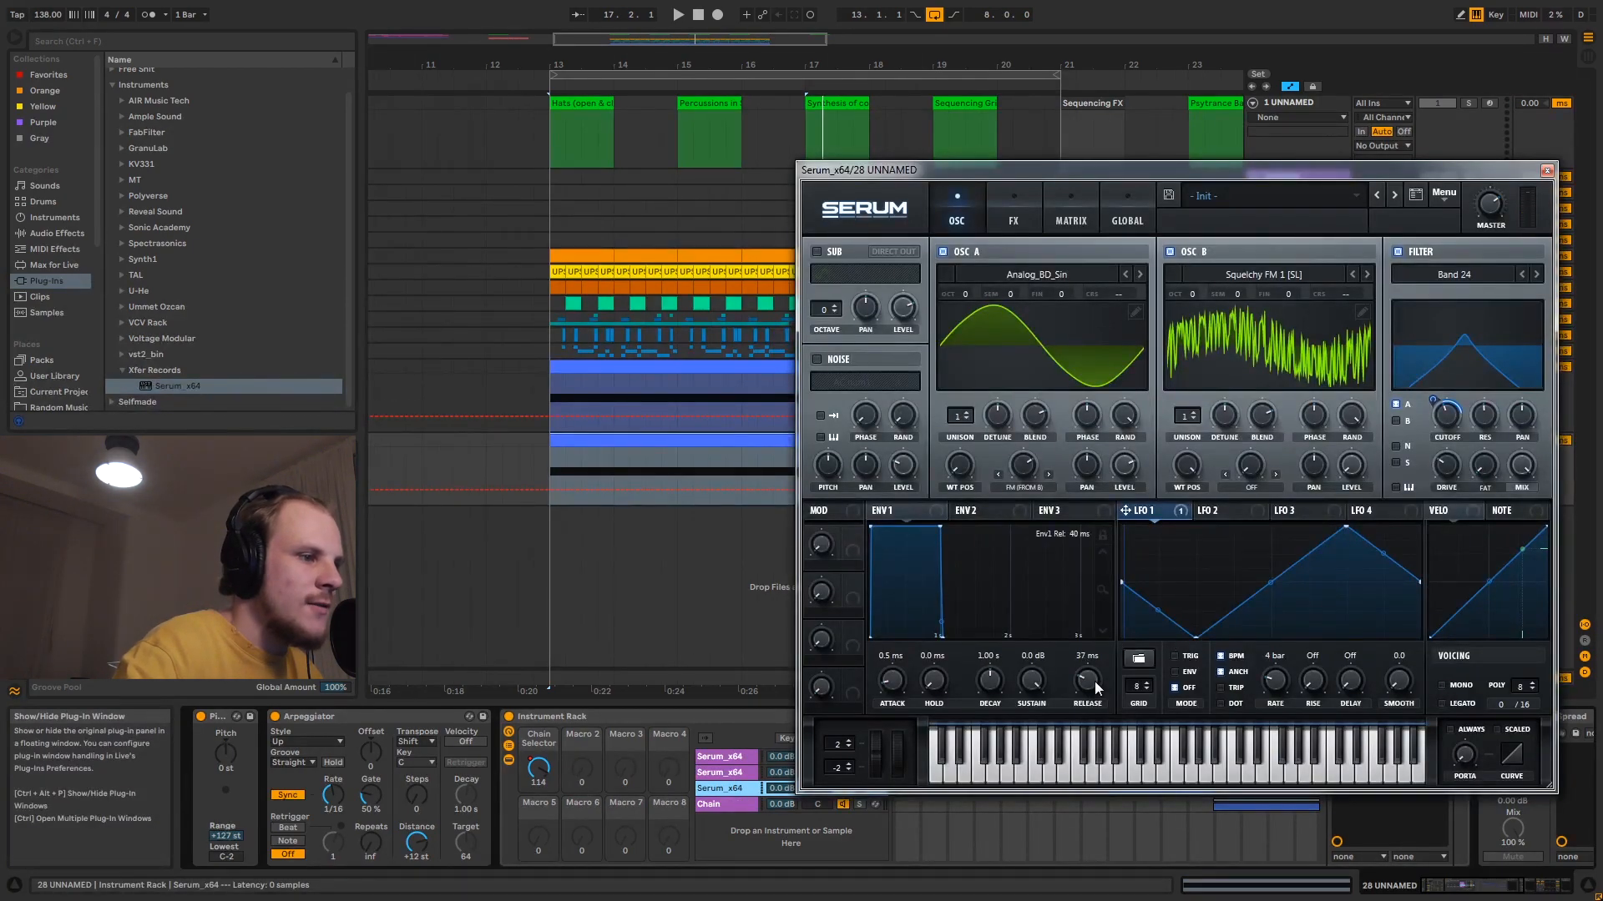
left_click_drag(1095, 680, 1101, 675)
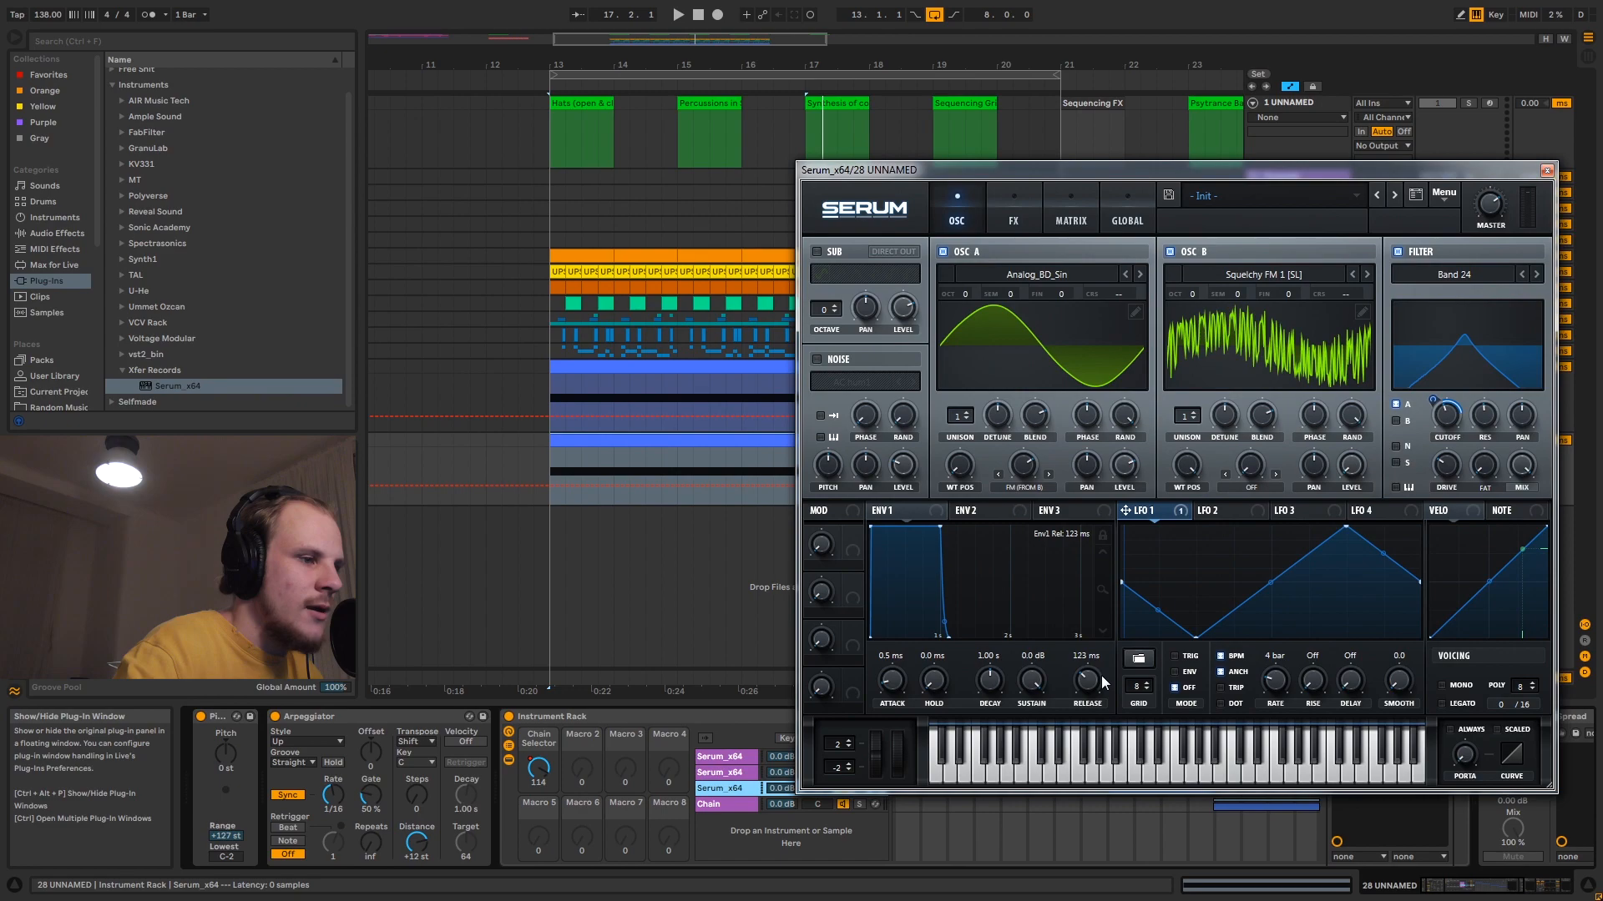
left_click(1546, 171)
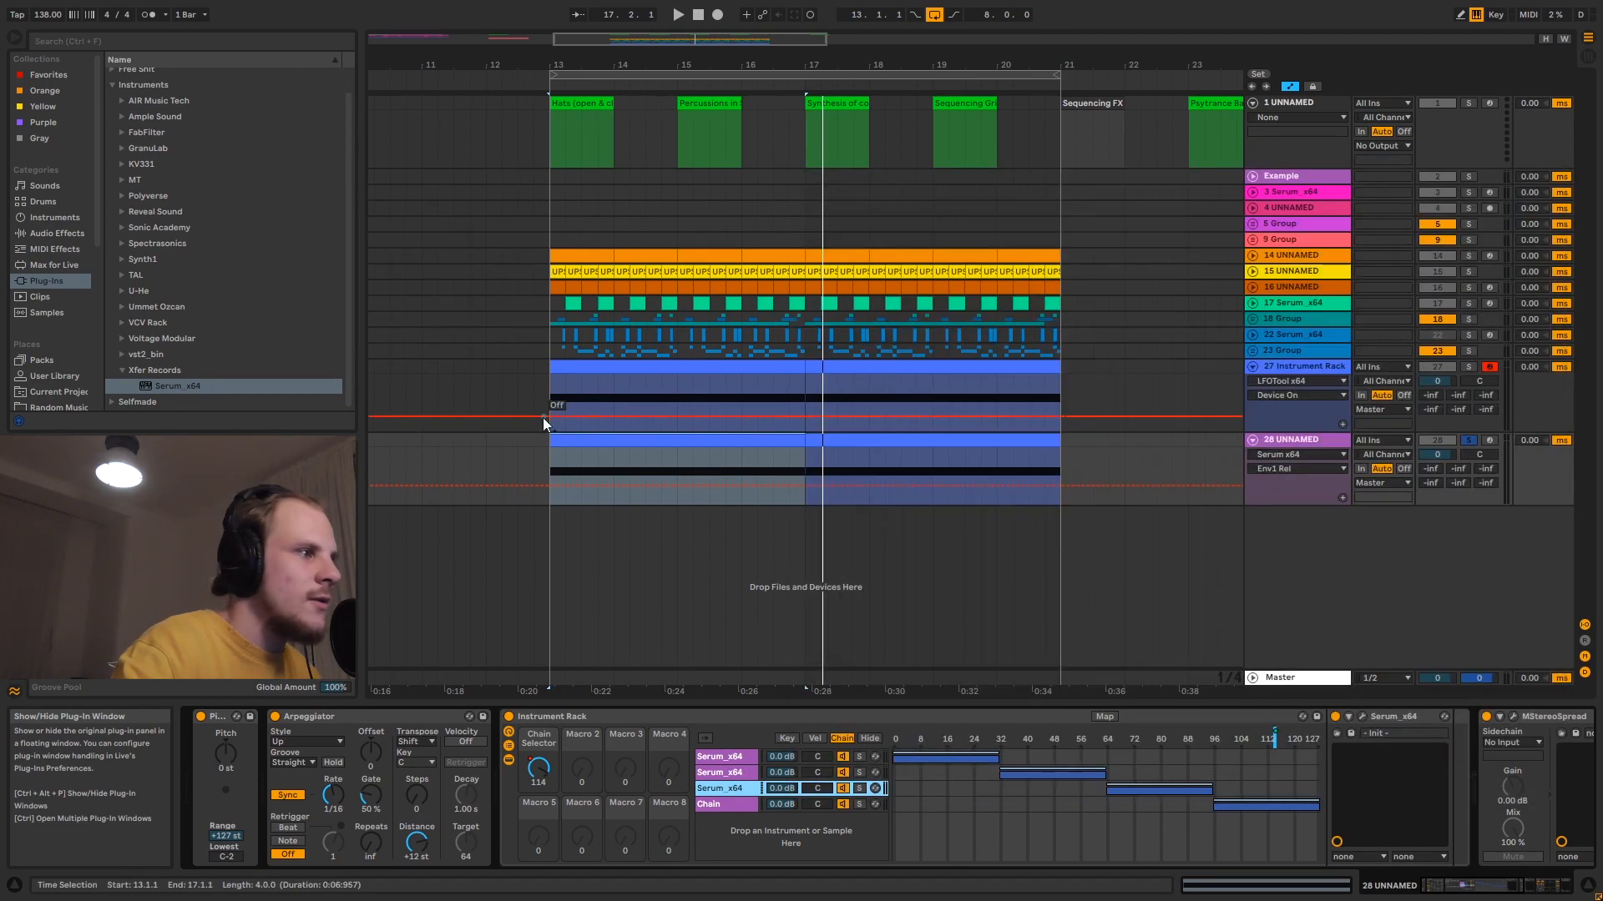
key("space")
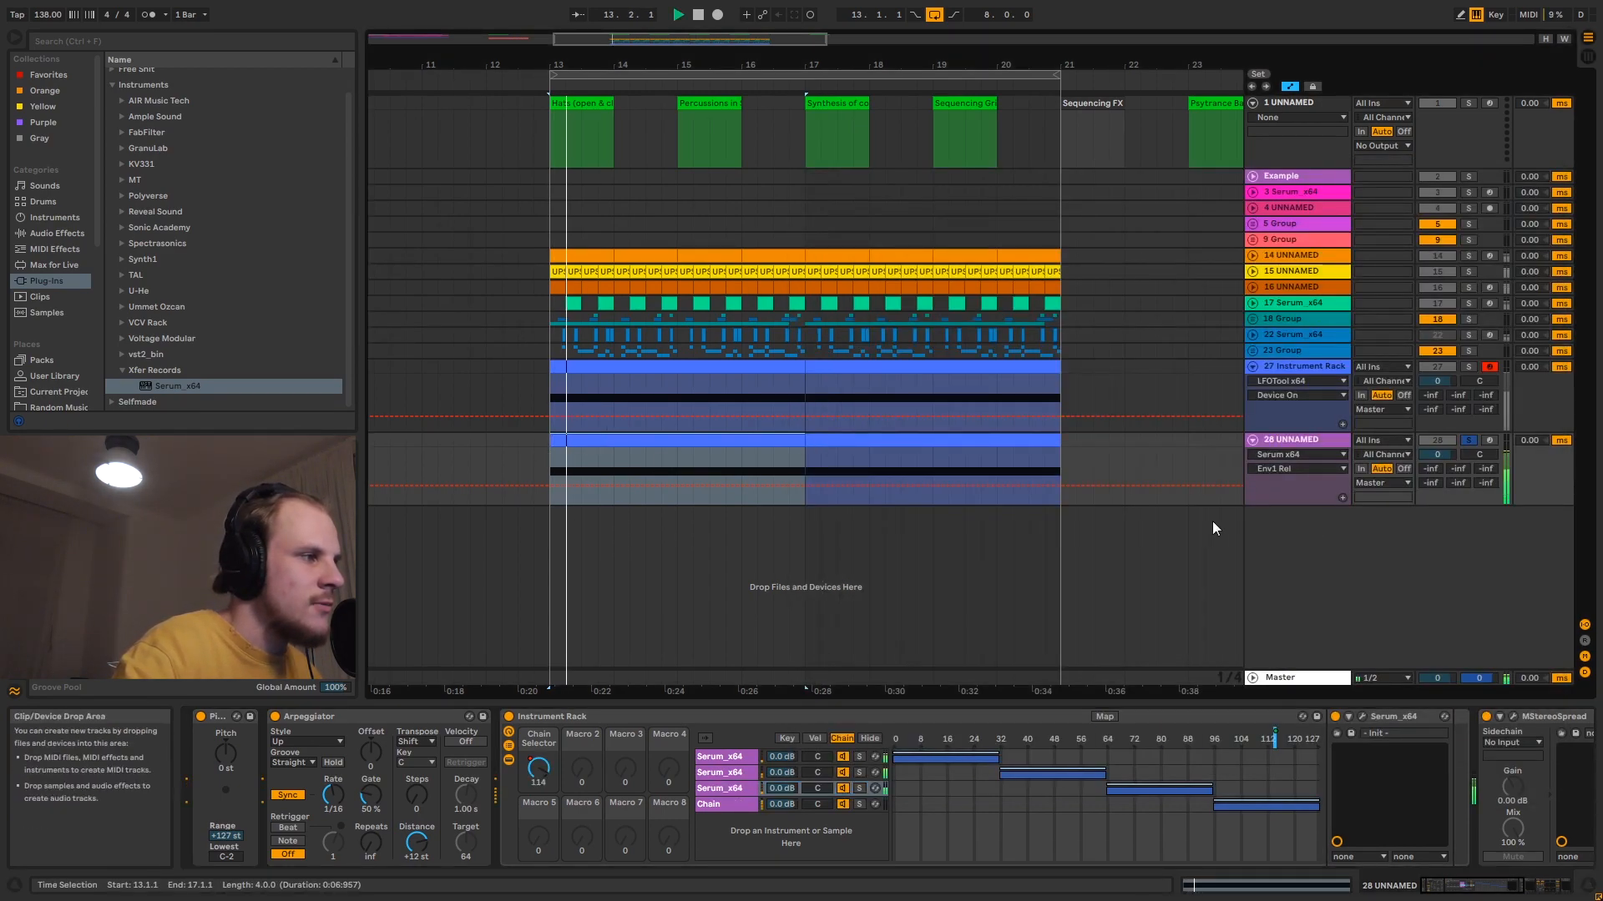